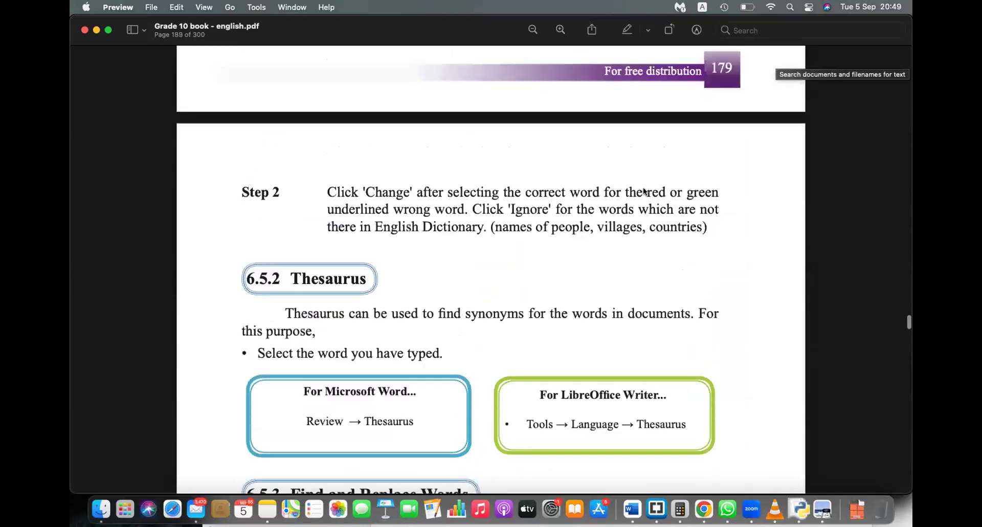
Switch to Microsoft Word and create a new blank document
scroll(643, 191, "up", 10)
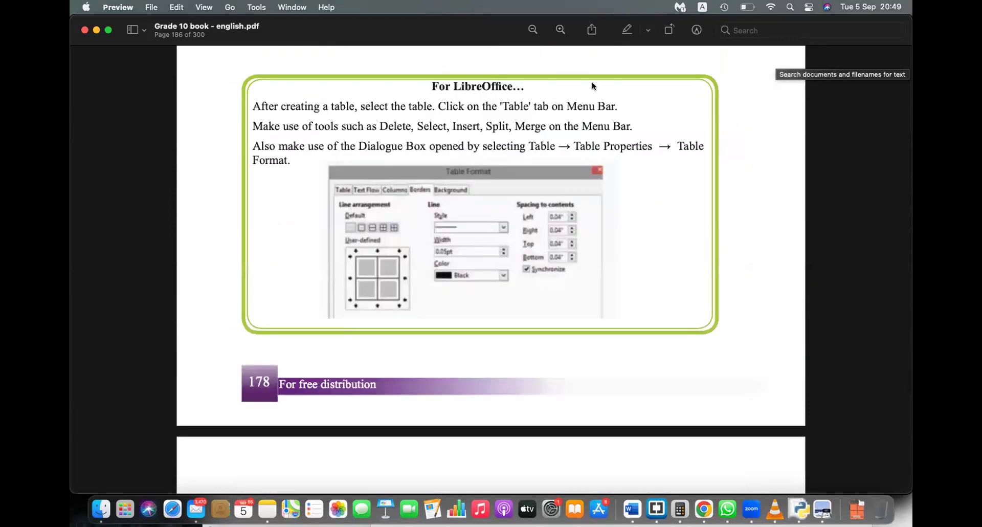
scroll(543, 188, "up", 10)
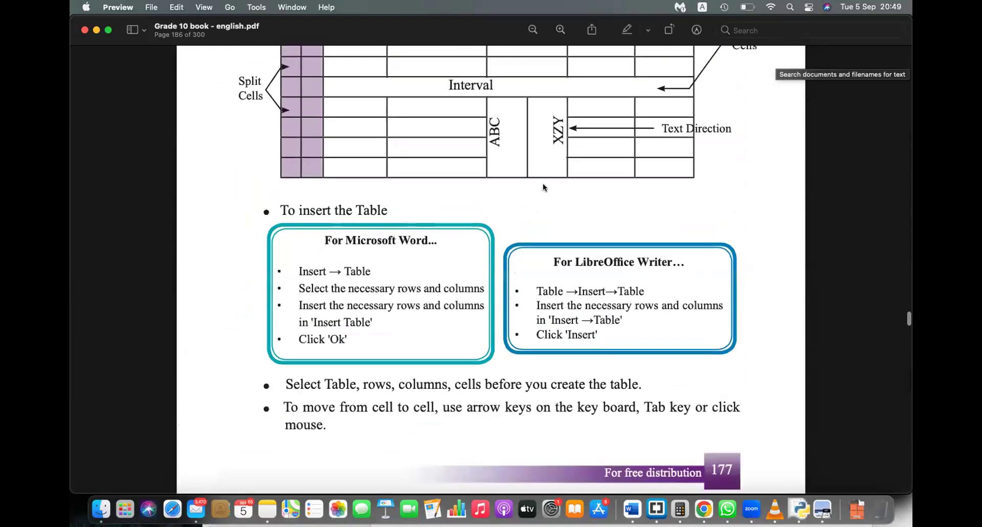
scroll(543, 187, "up", 15)
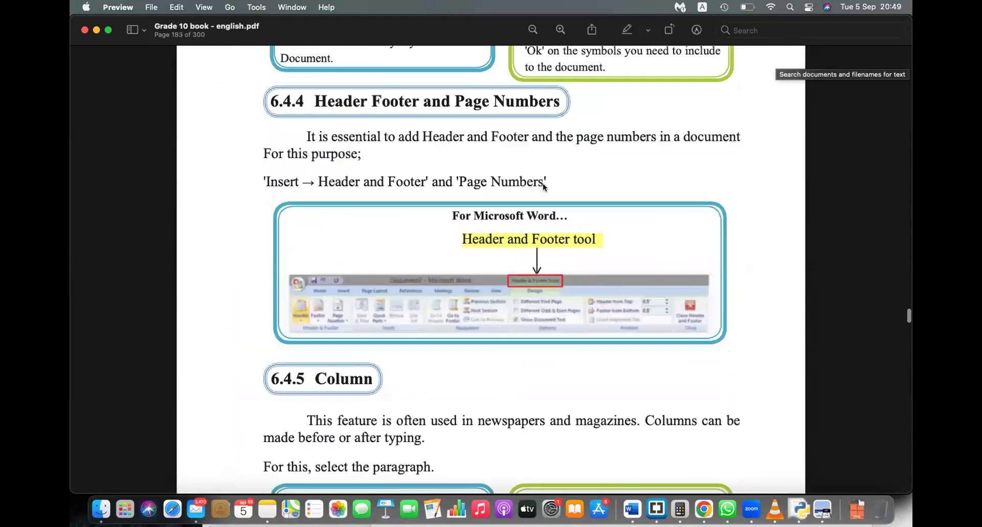
scroll(543, 187, "up", 5)
scroll(543, 188, "up", 5)
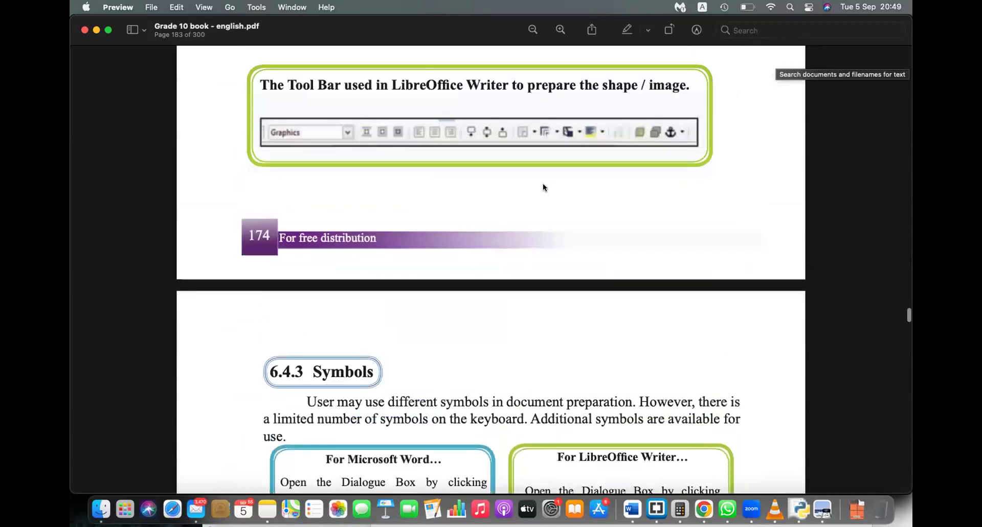
scroll(543, 187, "up", 5)
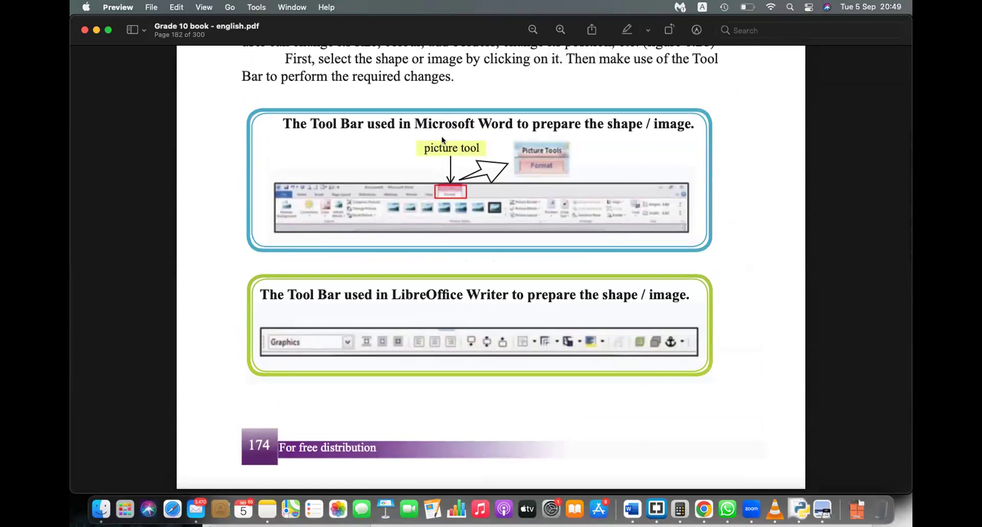
scroll(489, 149, "down", 10)
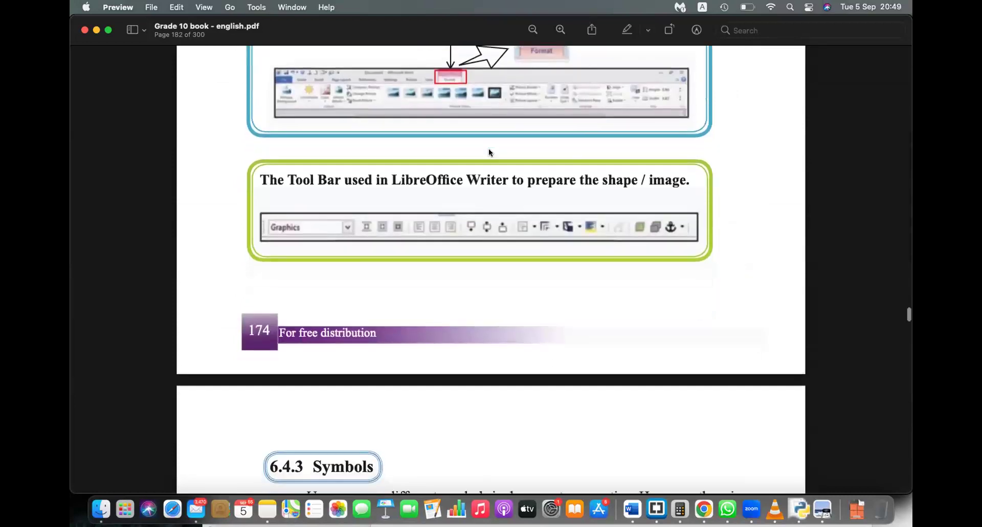
scroll(489, 150, "down", 12)
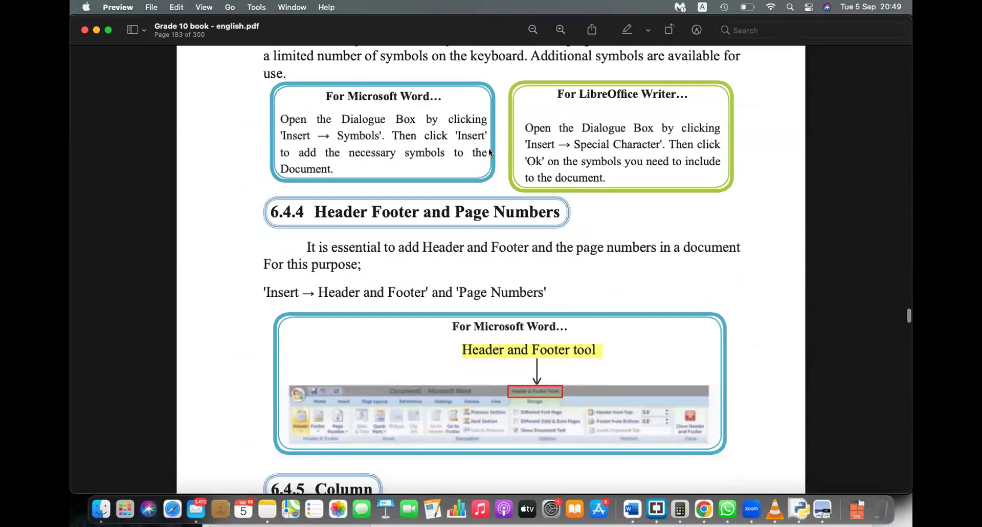
scroll(488, 152, "down", 15)
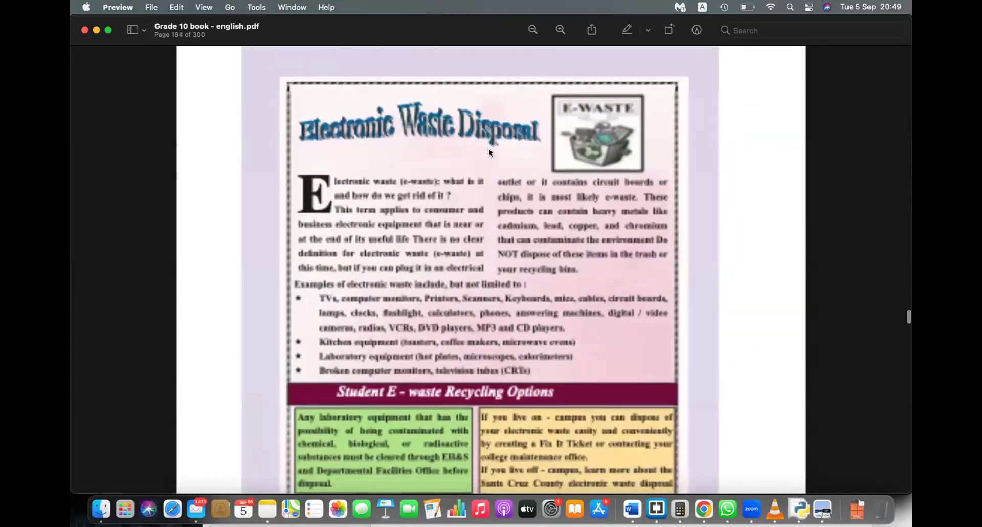
scroll(489, 152, "down", 15)
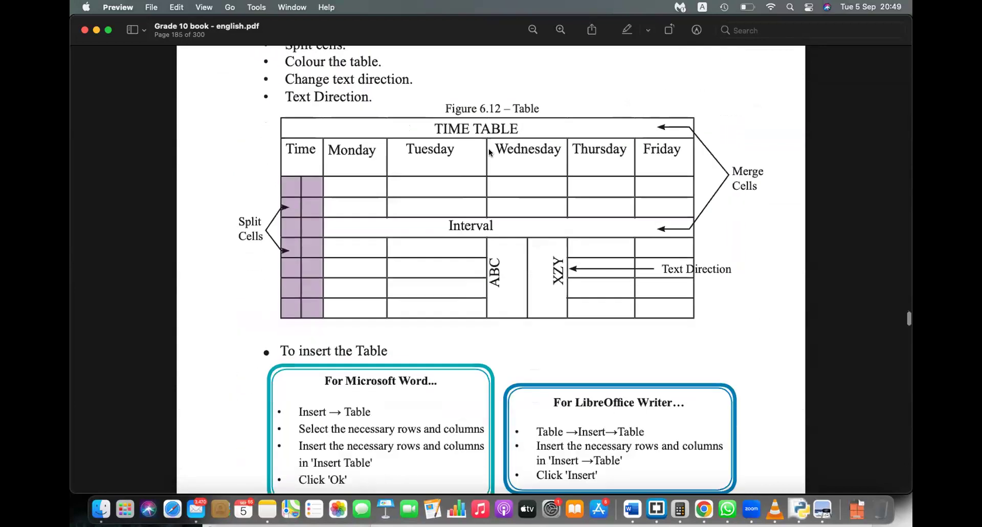
scroll(489, 152, "down", 15)
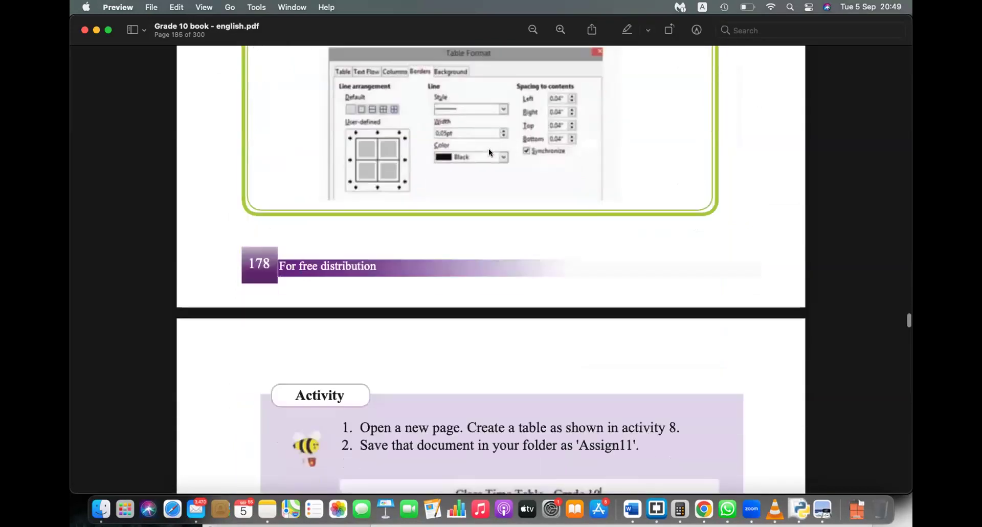
scroll(488, 152, "down", 12)
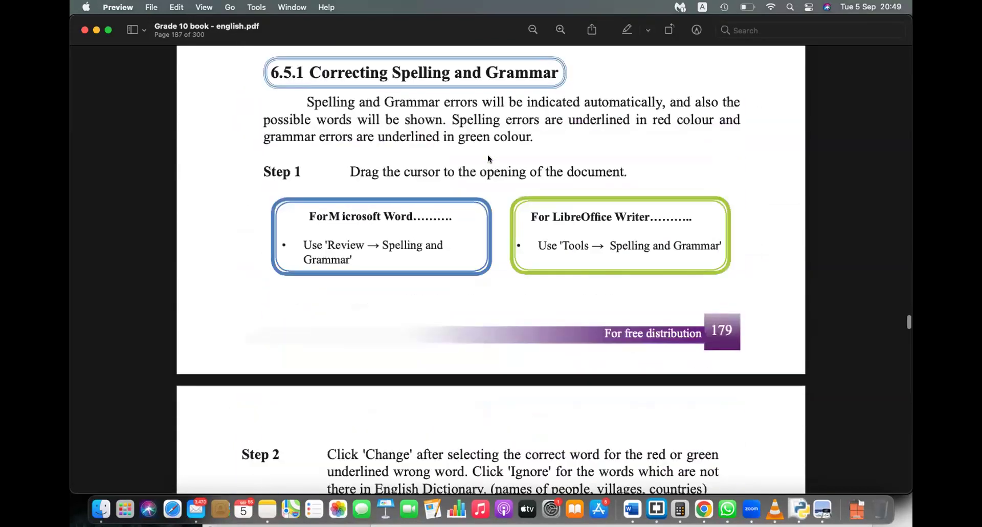
scroll(488, 158, "up", 4)
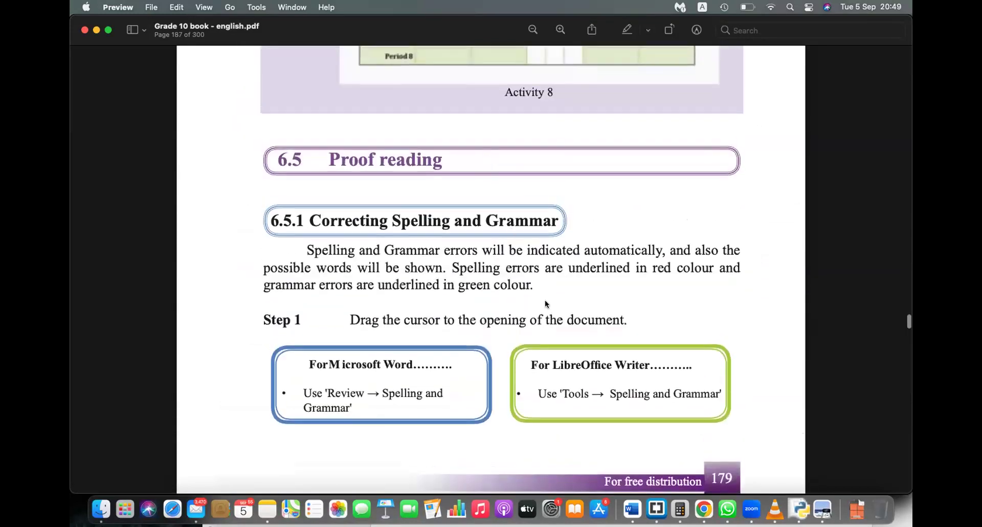
left_click(632, 509)
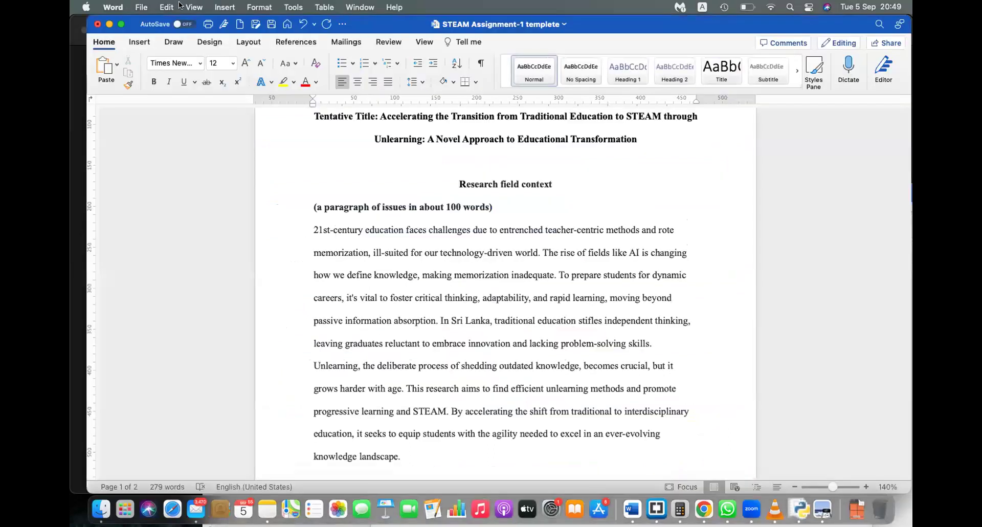
left_click(141, 7)
left_click(148, 25)
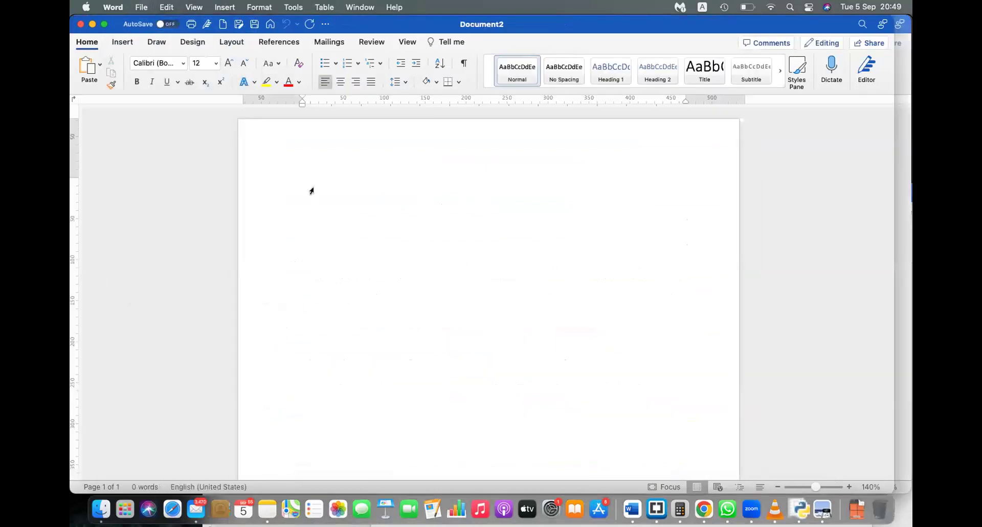
Bring up the Pictures insertion options on the Insert tab
left_click(115, 43)
left_click(195, 63)
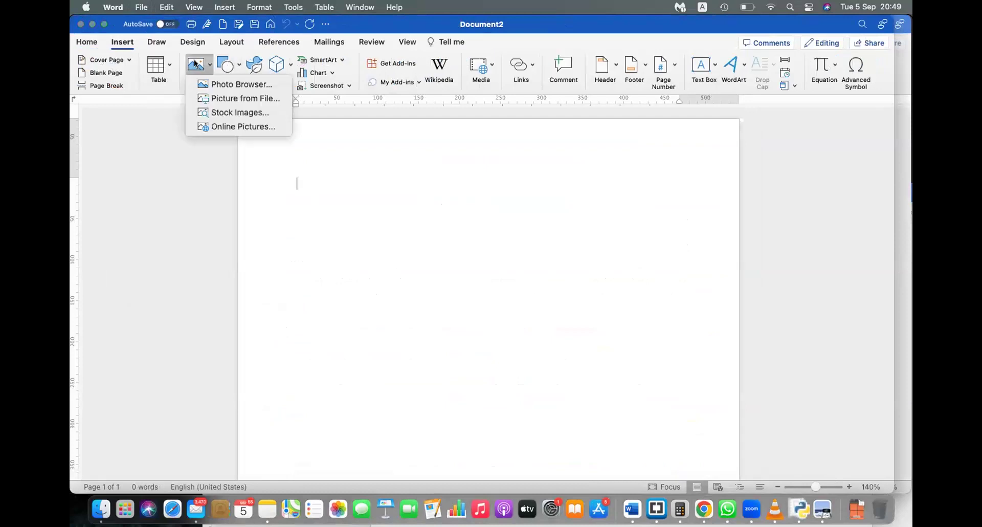
left_click(227, 81)
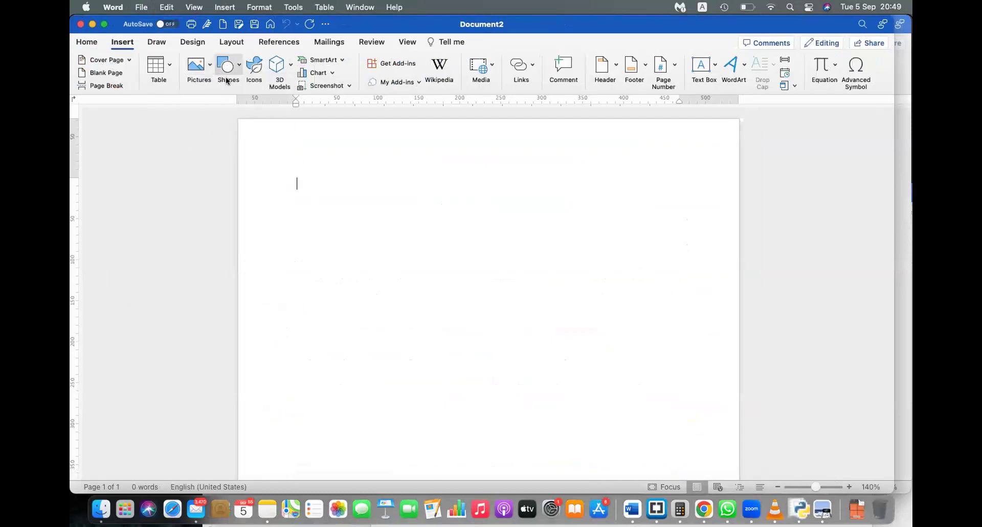
left_click(187, 75)
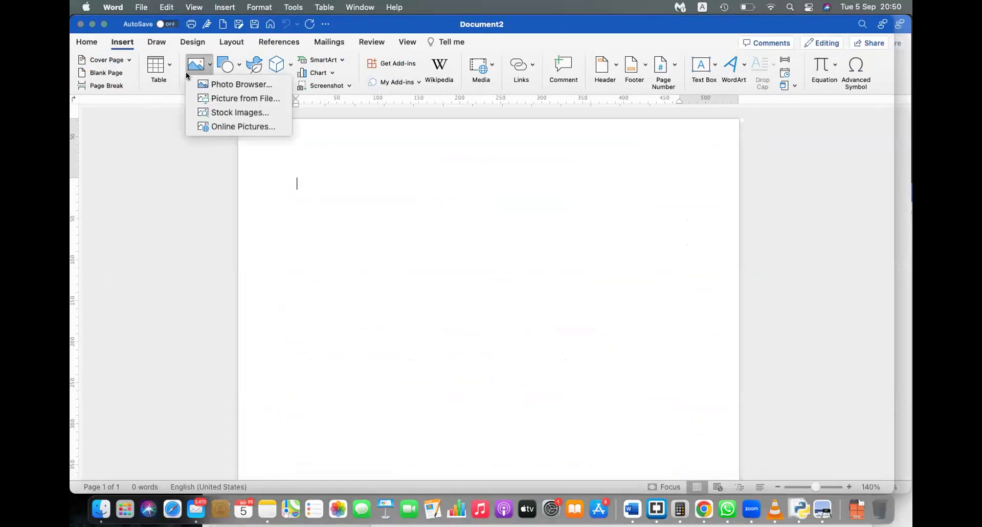
left_click(233, 89)
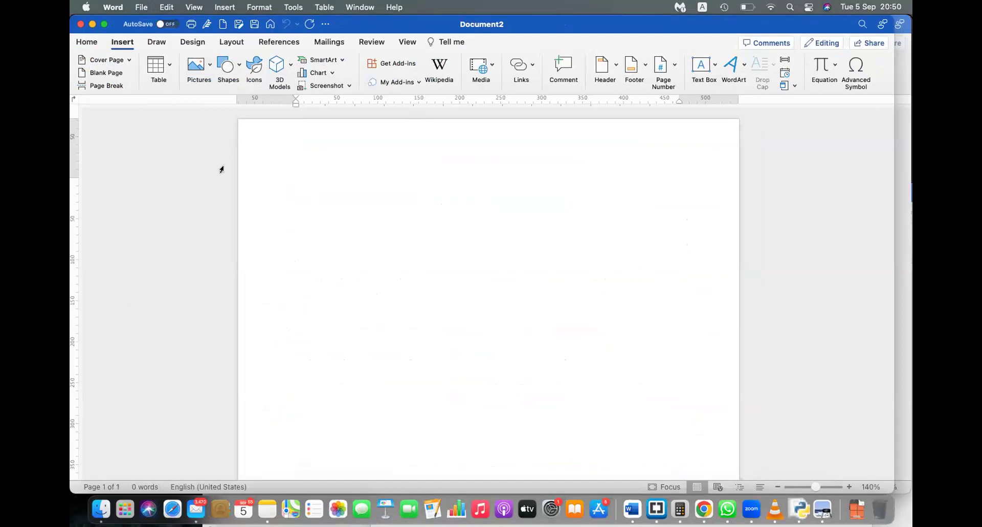
left_click(197, 65)
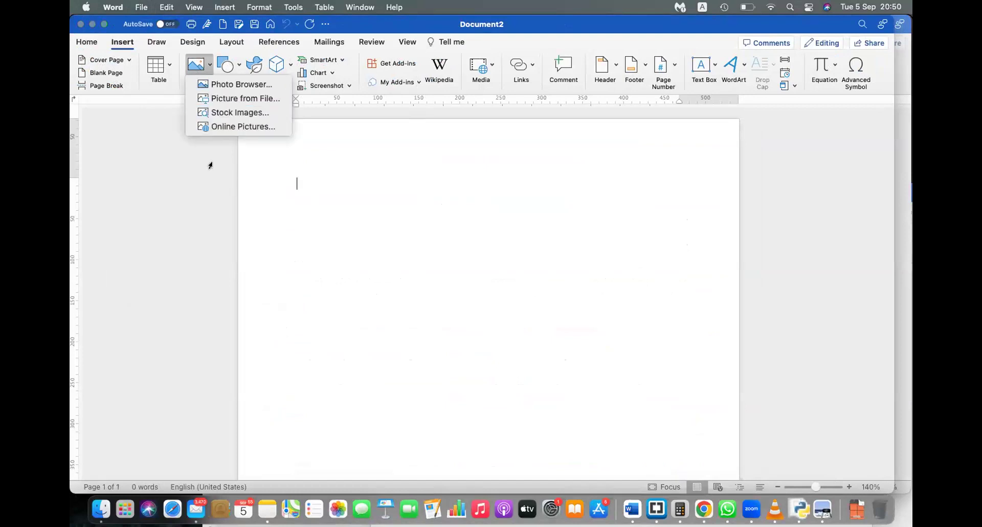
Pick 147085563.jpg from the Documents folder via Picture from File and preview it in Quick Look
left_click(240, 99)
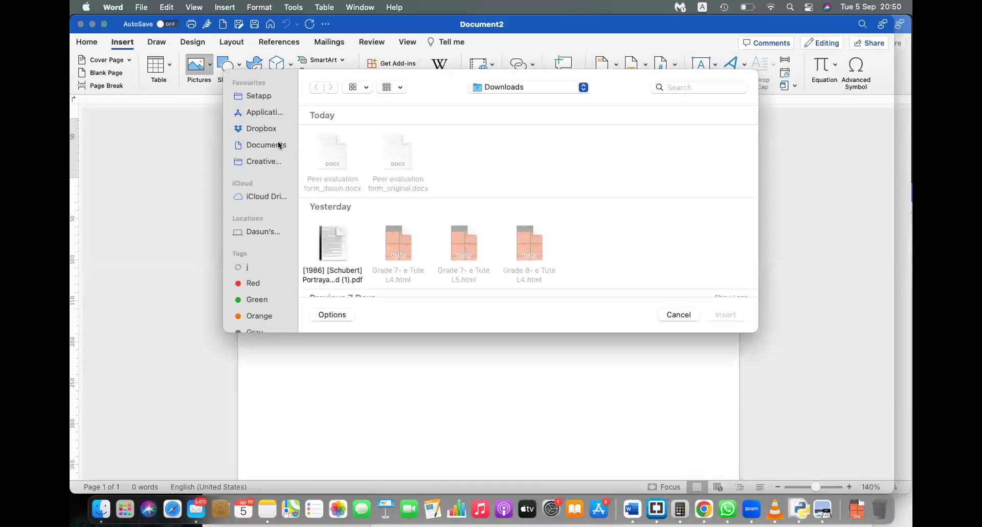
left_click(279, 145)
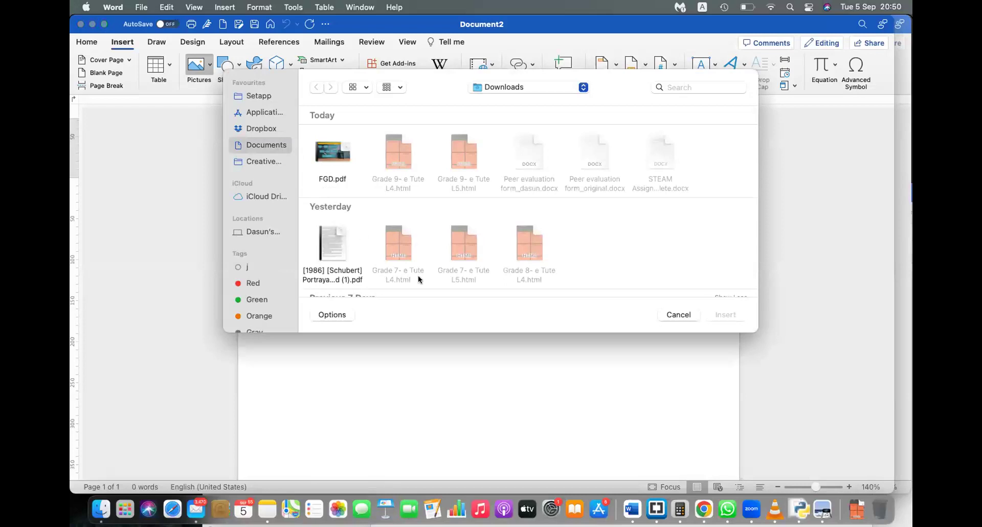
scroll(418, 279, "down", 10)
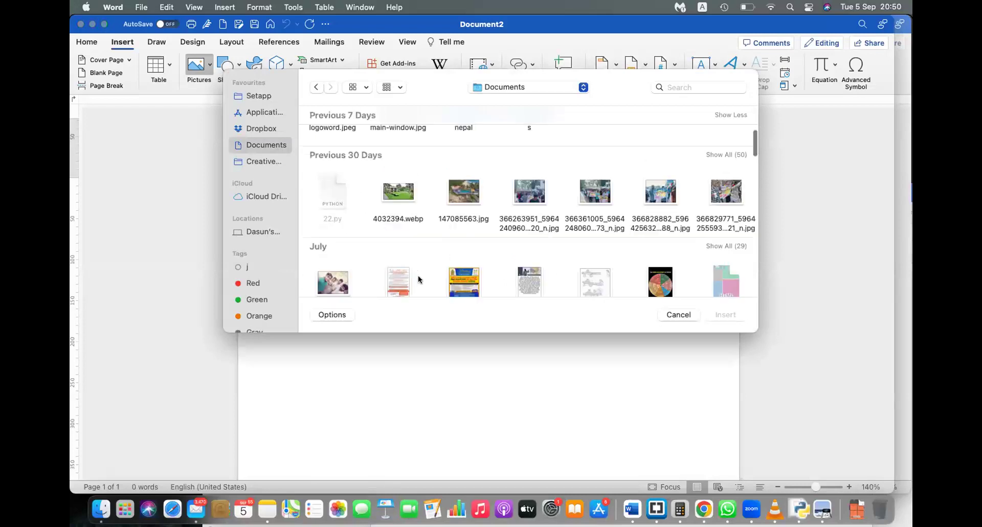
left_click(464, 193)
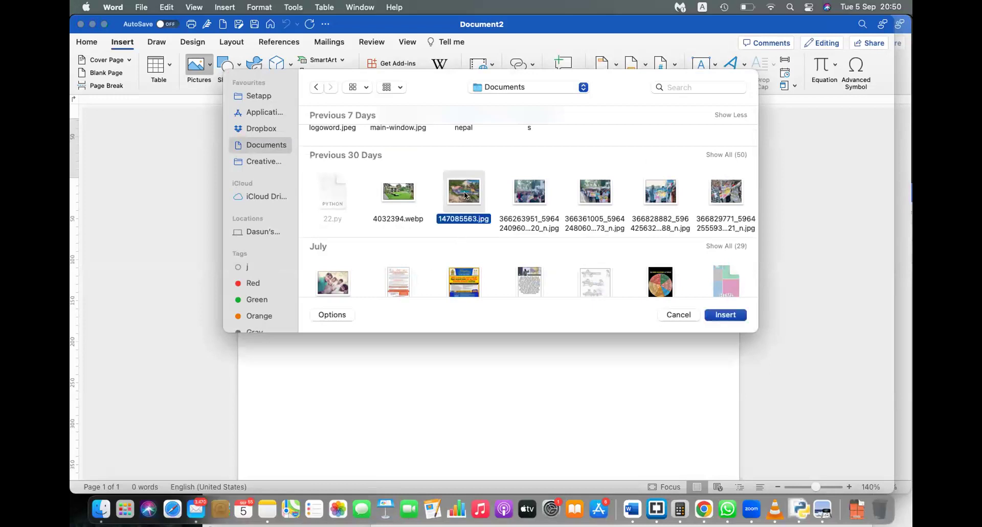
right_click(464, 191)
left_click(486, 236)
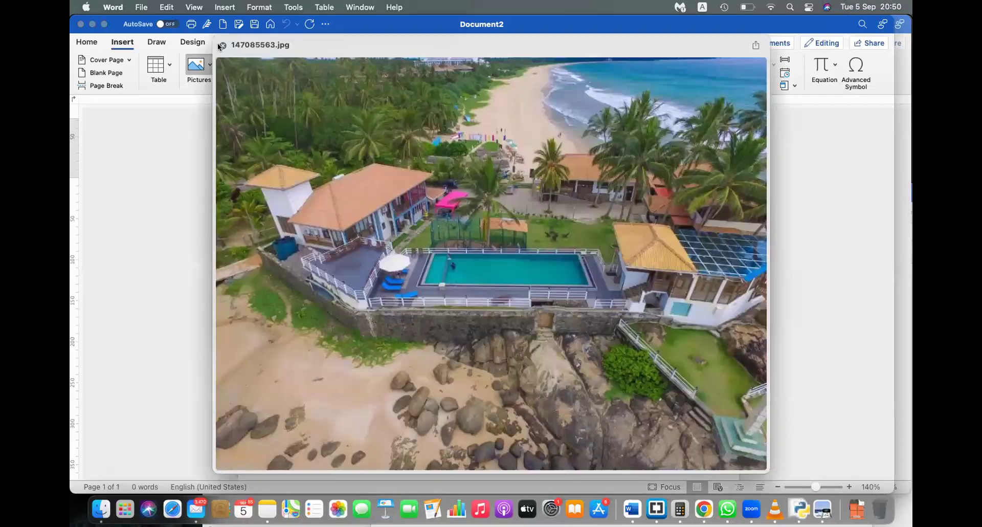
left_click(222, 46)
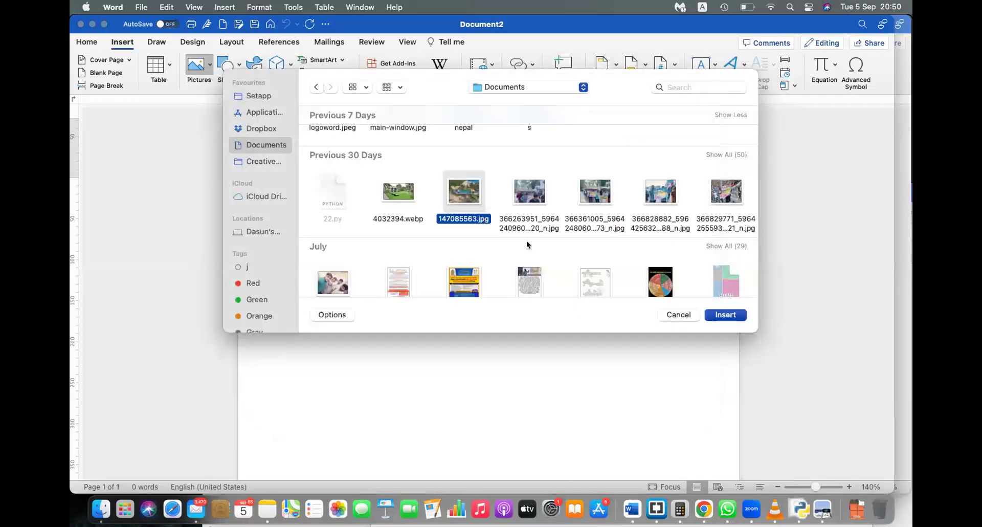
Insert the beach resort photo into Document2, then delete it again
left_click(719, 312)
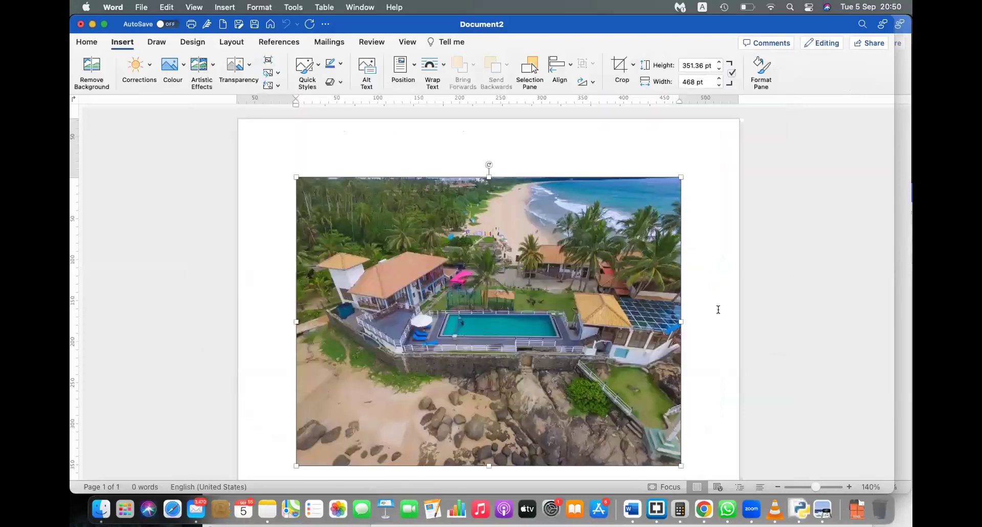
scroll(556, 317, "down", 3)
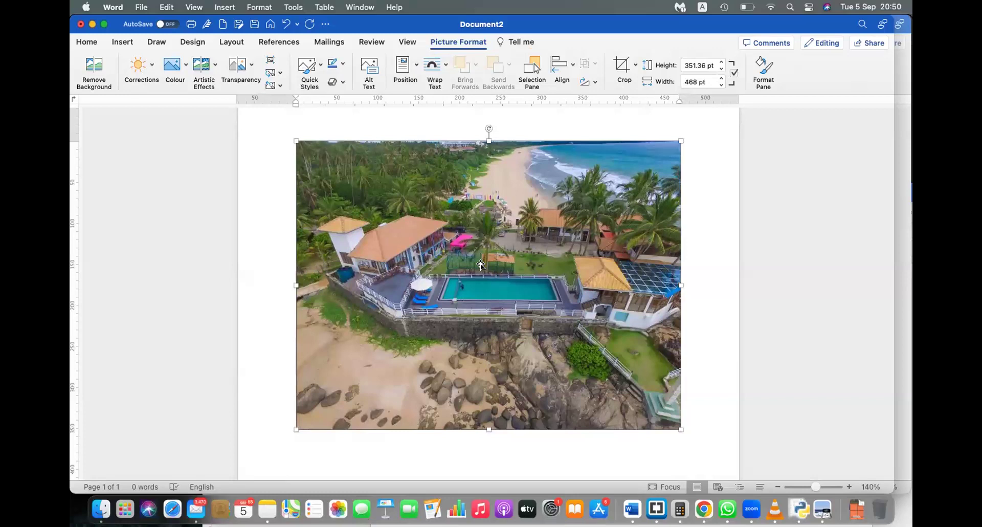
key("BackSpace")
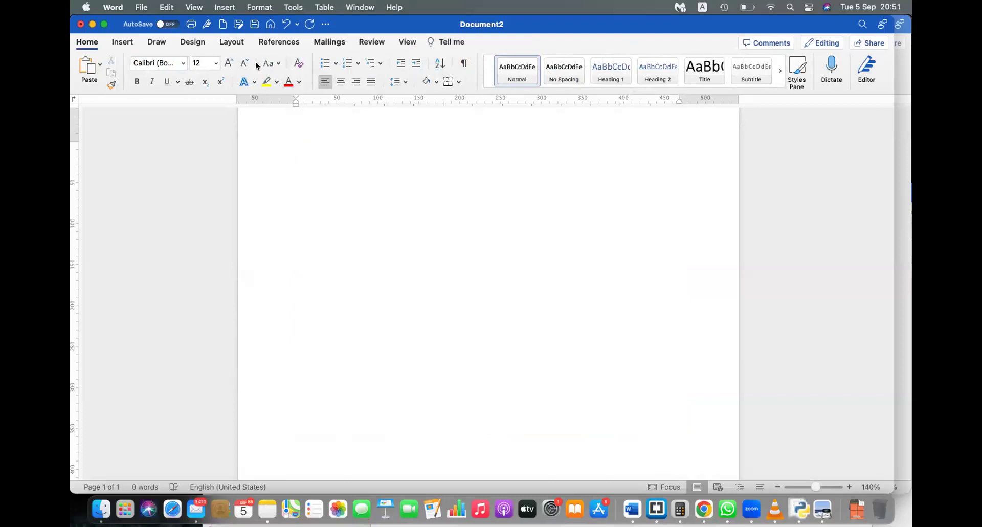
Choose Picture from File under the Insert tab's Pictures options
left_click(123, 42)
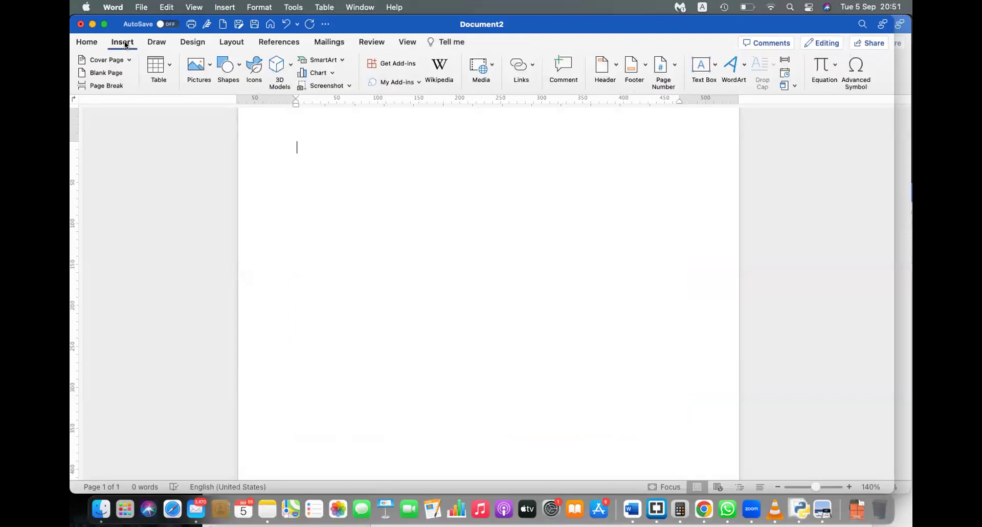
left_click(191, 65)
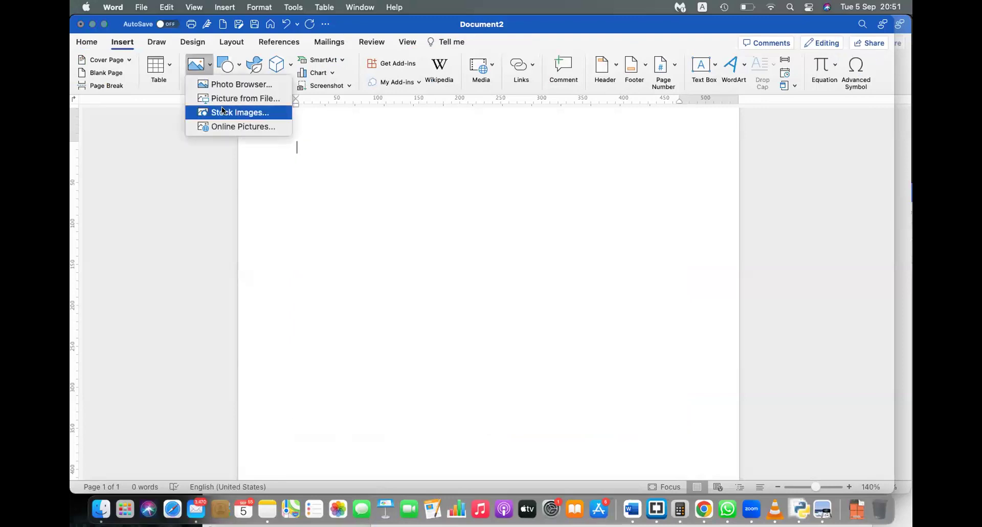
left_click(225, 92)
left_click(198, 70)
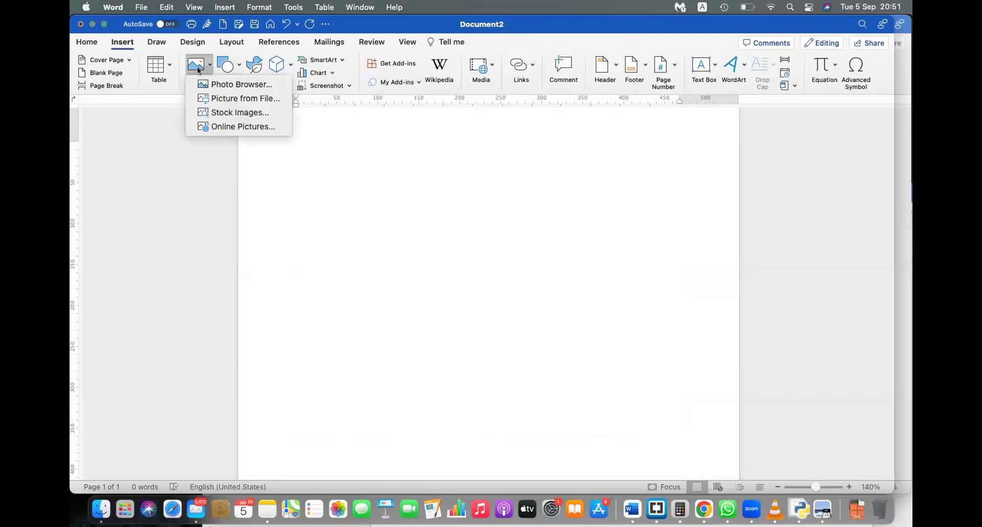
left_click(240, 99)
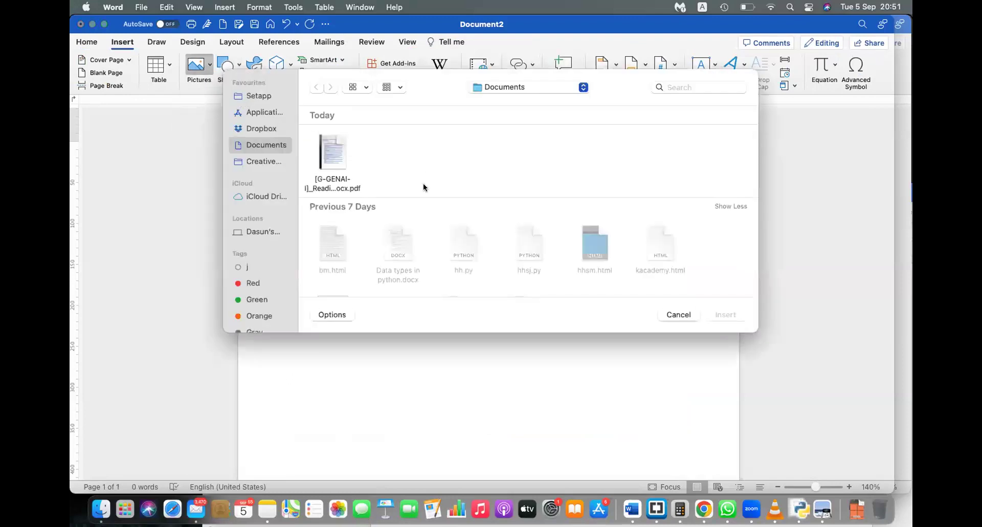
Browse the home and Desktop folders, then insert the beach photo from Documents
key("shift+super+h")
key("Down")
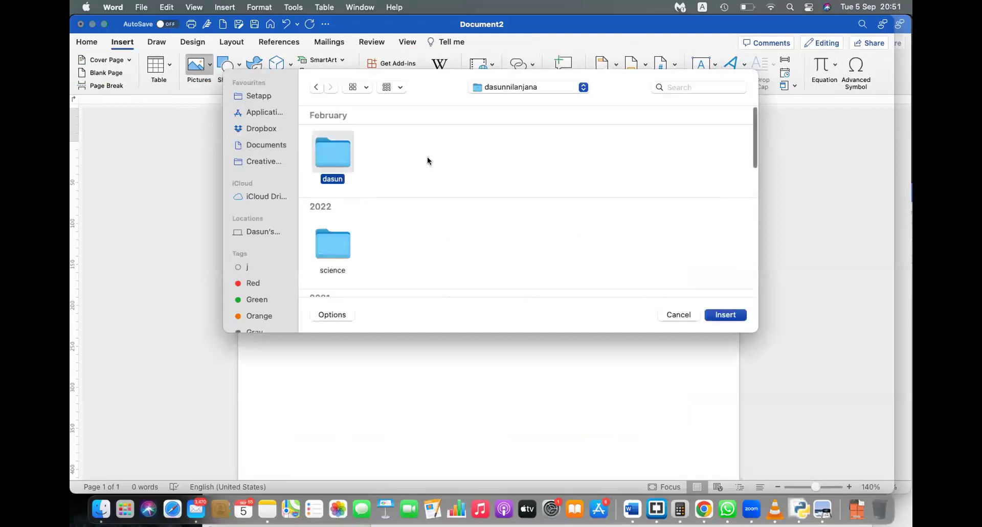
key("Down")
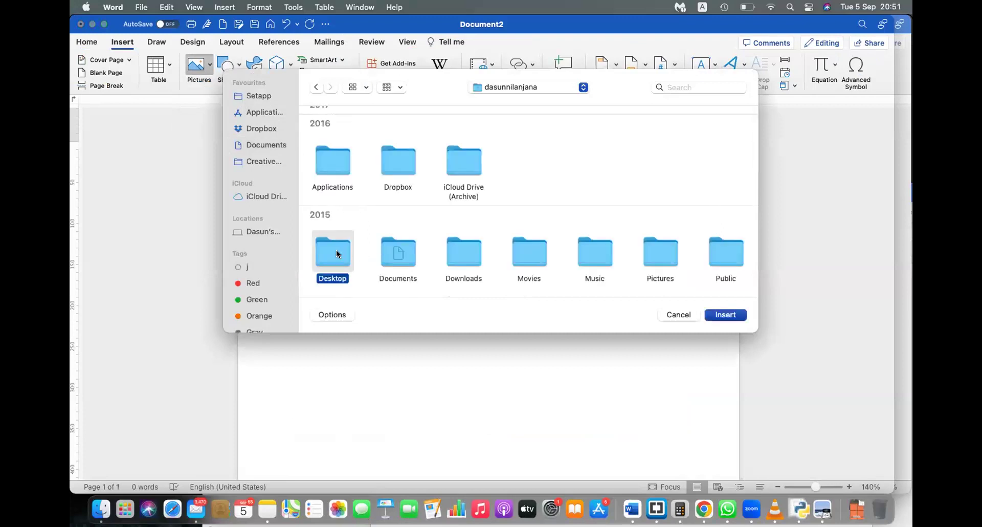
double_click(336, 253)
scroll(466, 218, "down", 3)
scroll(466, 219, "down", 10)
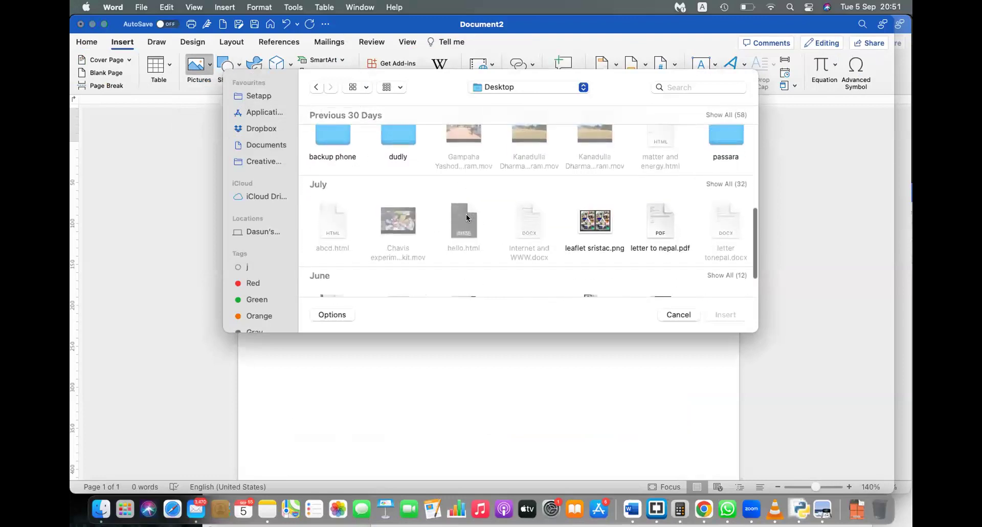
scroll(466, 218, "down", 3)
left_click(269, 146)
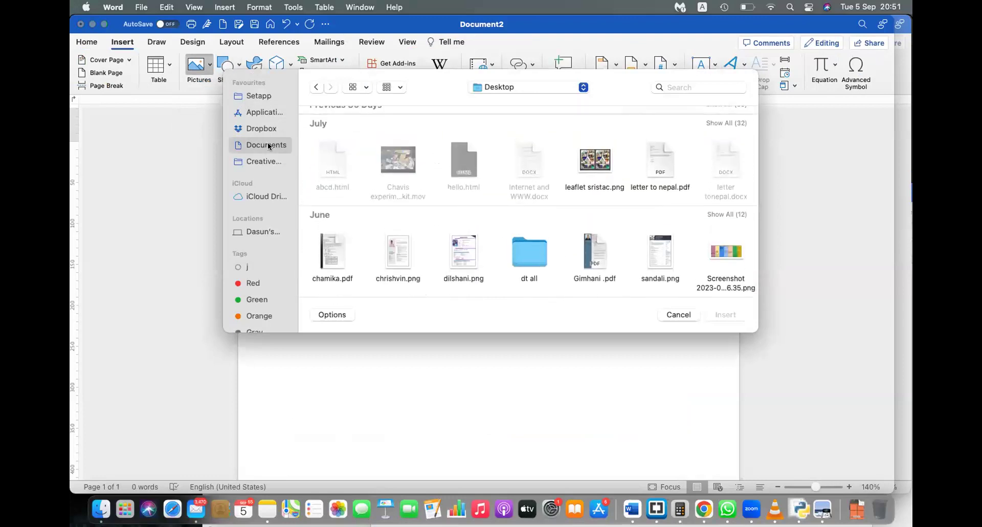
scroll(440, 239, "down", 5)
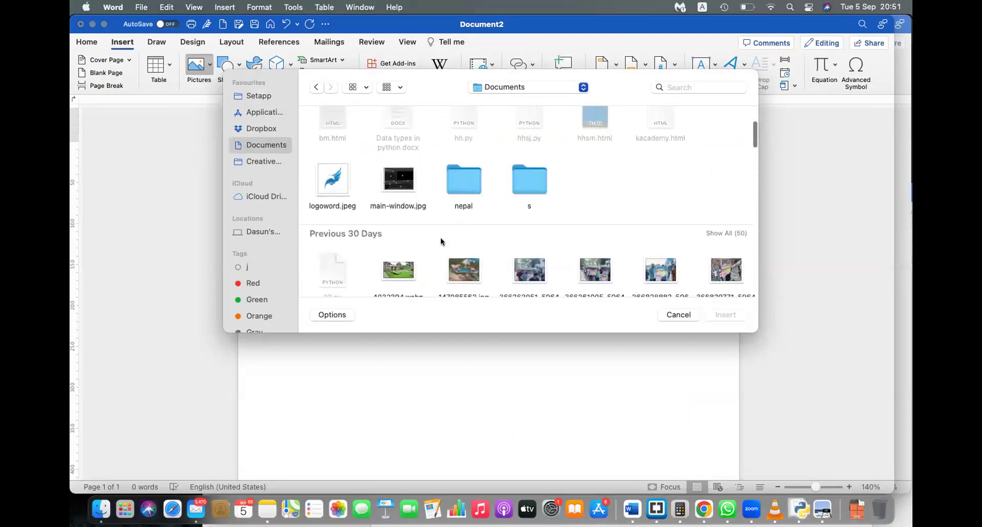
double_click(460, 260)
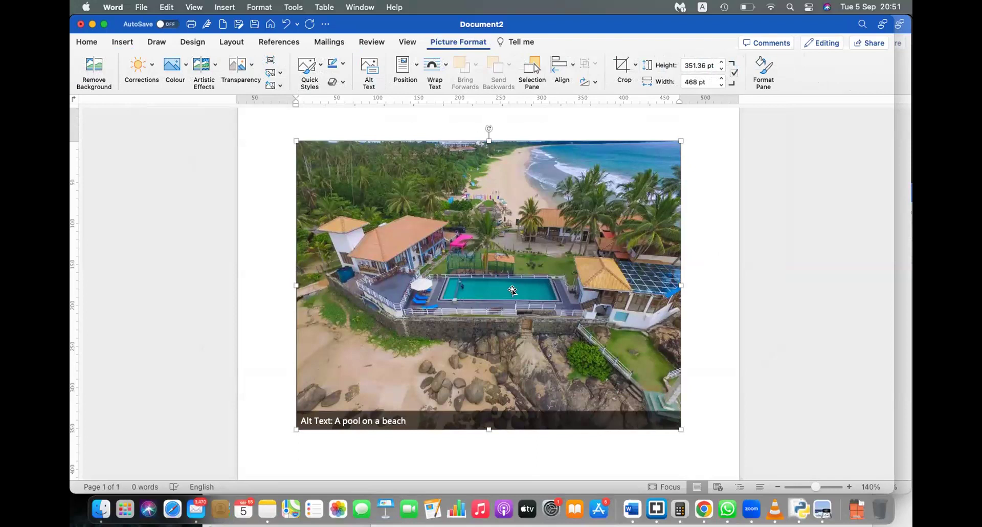
Deselect the inserted beach photo by clicking the page margin
left_click(718, 317)
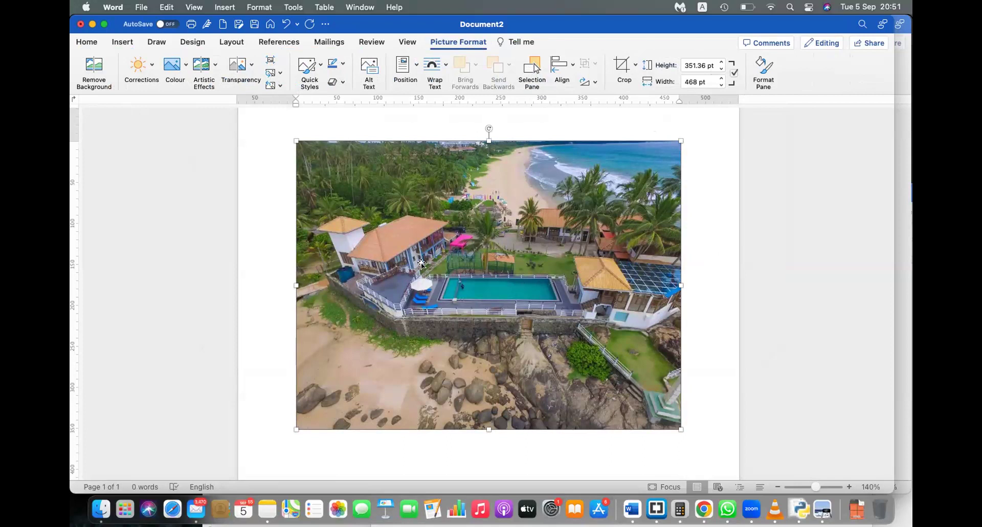
Insert the portrait of a man speaking into a microphone from Documents
left_click(121, 42)
left_click(196, 64)
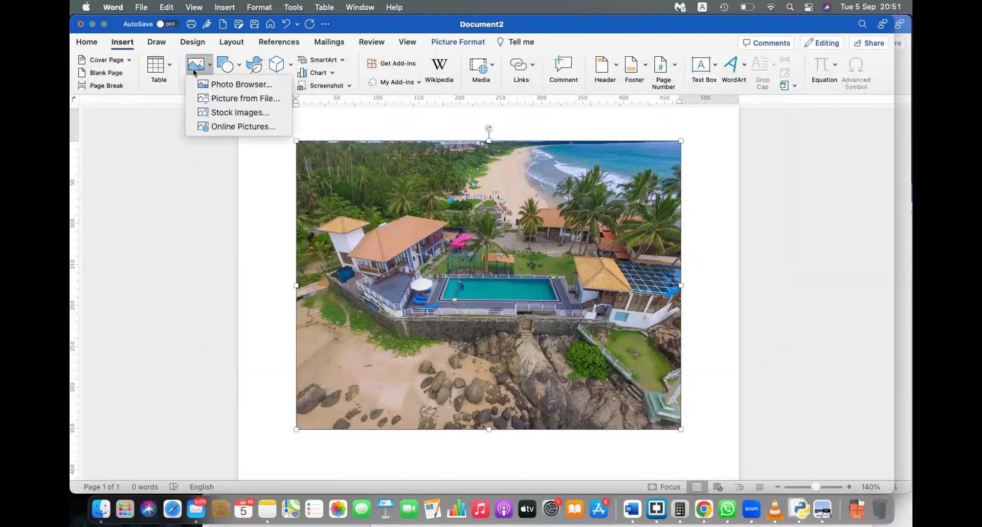
left_click(234, 98)
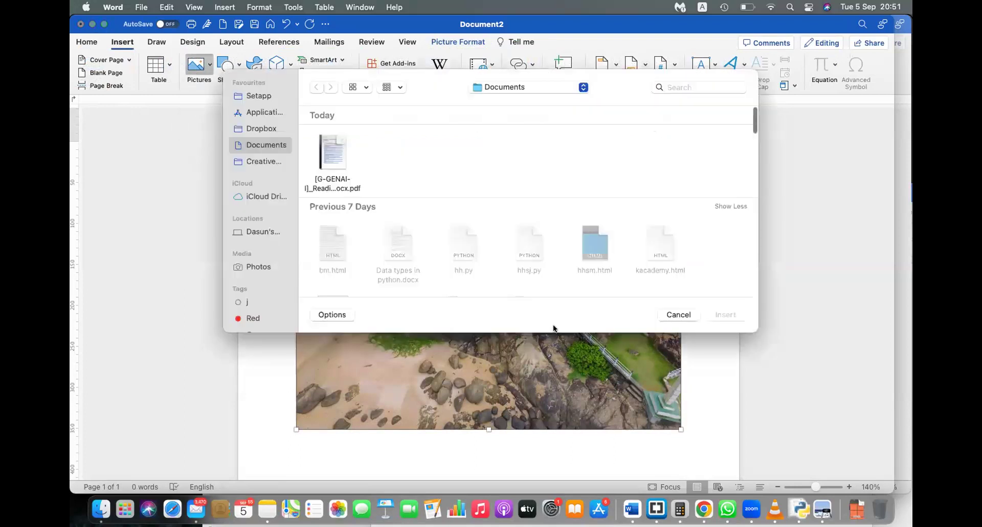
scroll(635, 230, "down", 10)
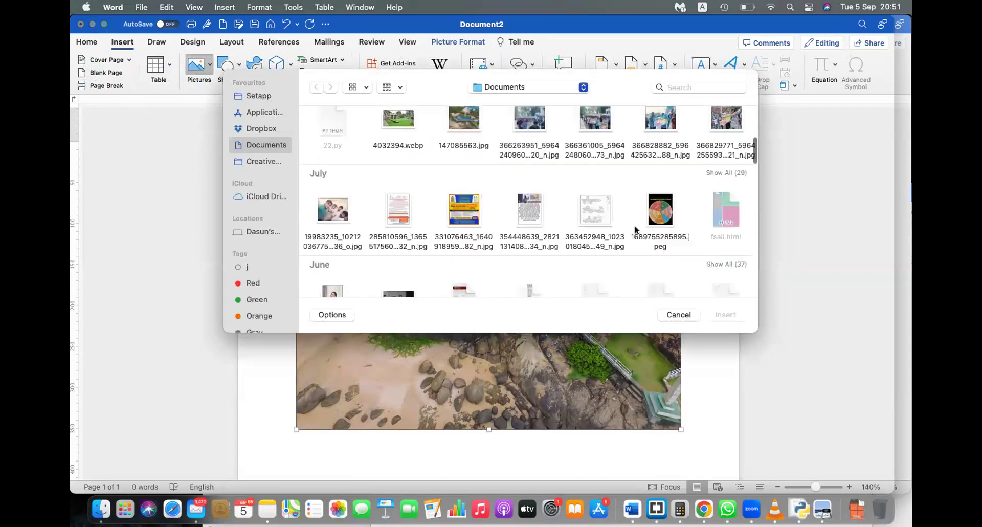
scroll(636, 230, "down", 5)
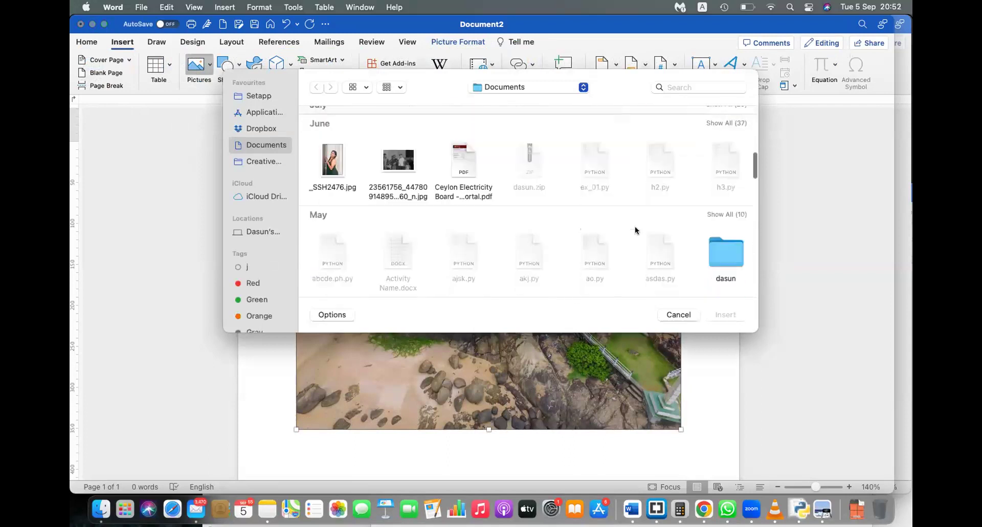
scroll(636, 230, "down", 10)
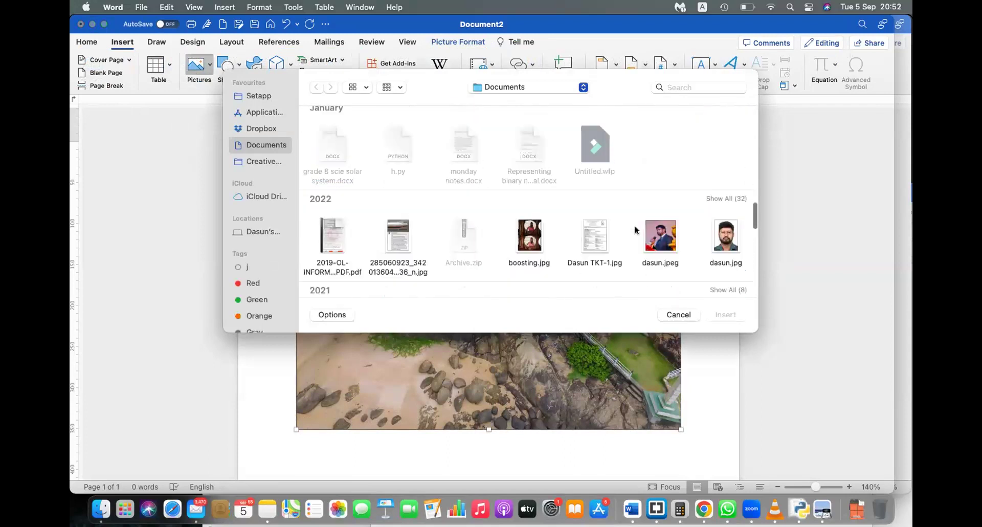
scroll(636, 230, "up", 2)
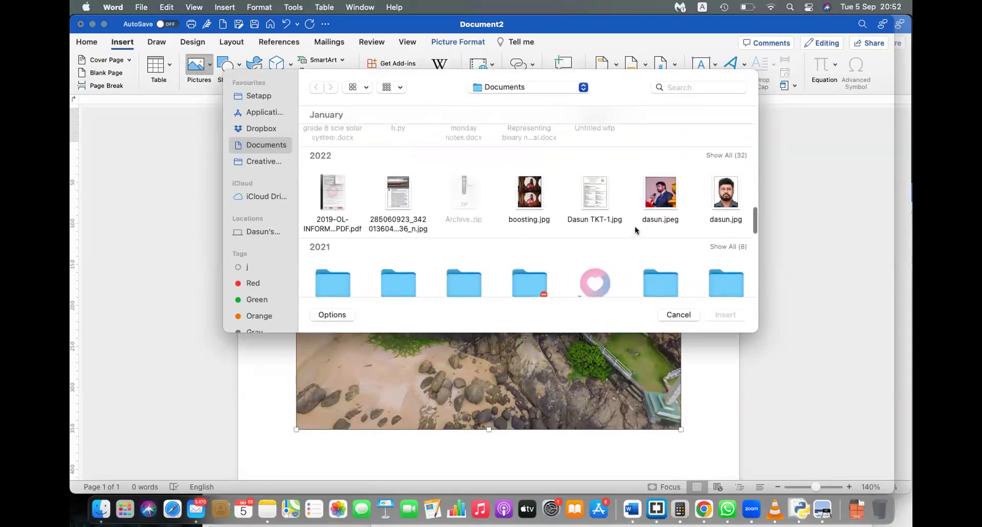
left_click(659, 188)
double_click(660, 188)
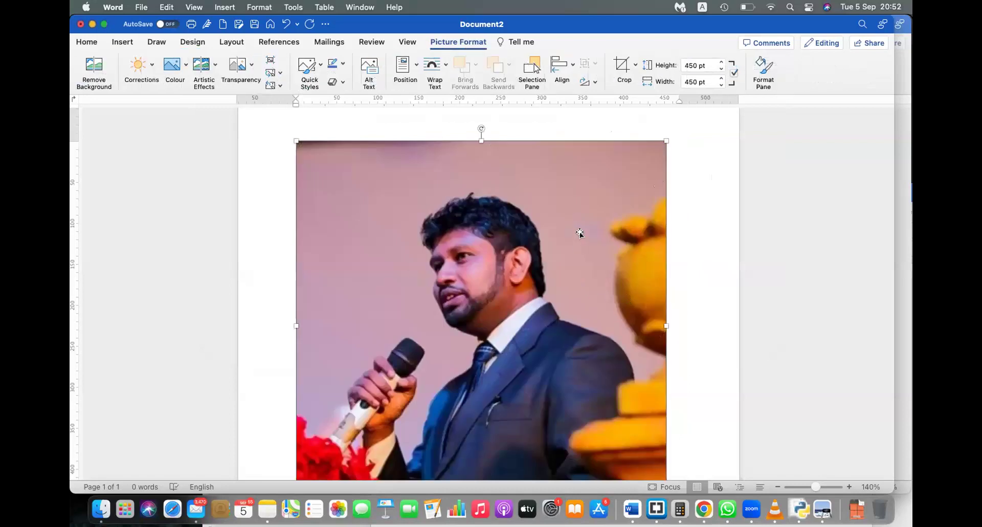
left_click(88, 67)
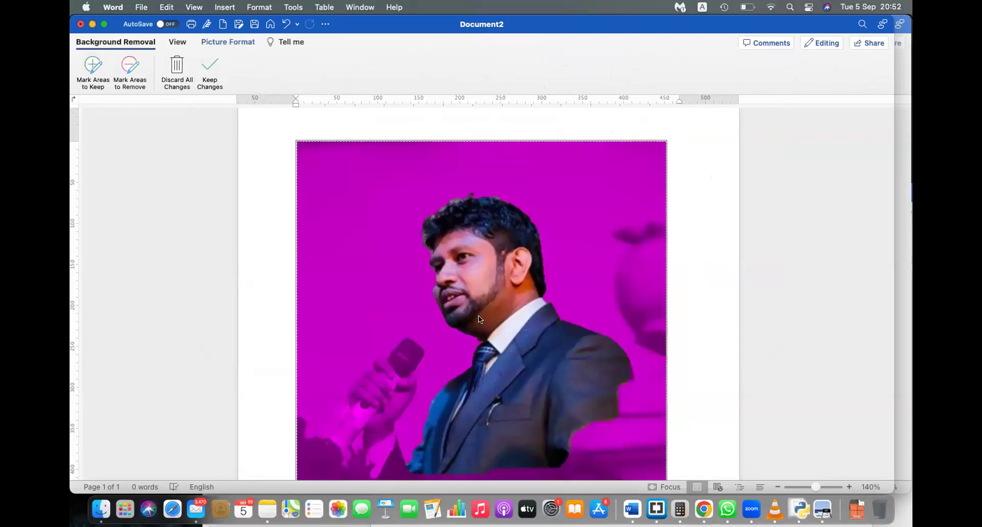
left_click(217, 64)
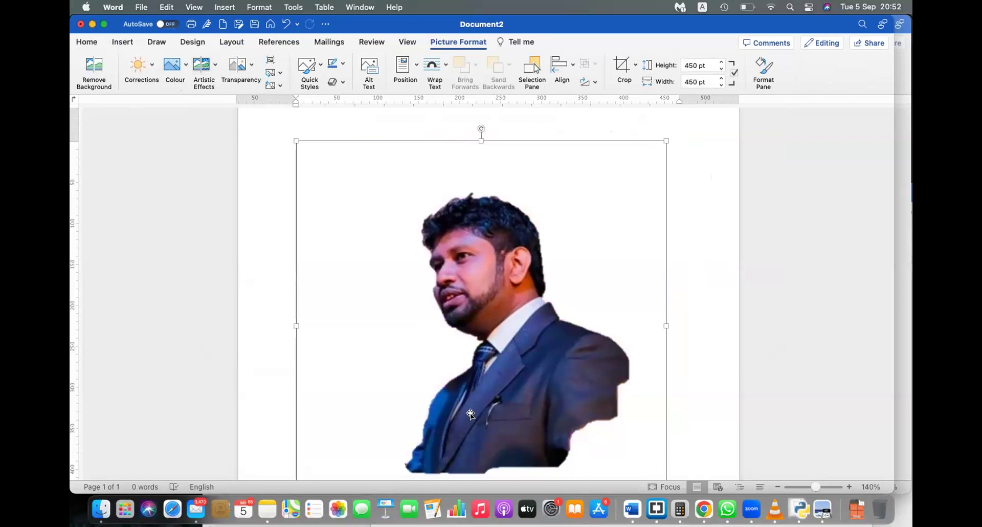
left_click(429, 350)
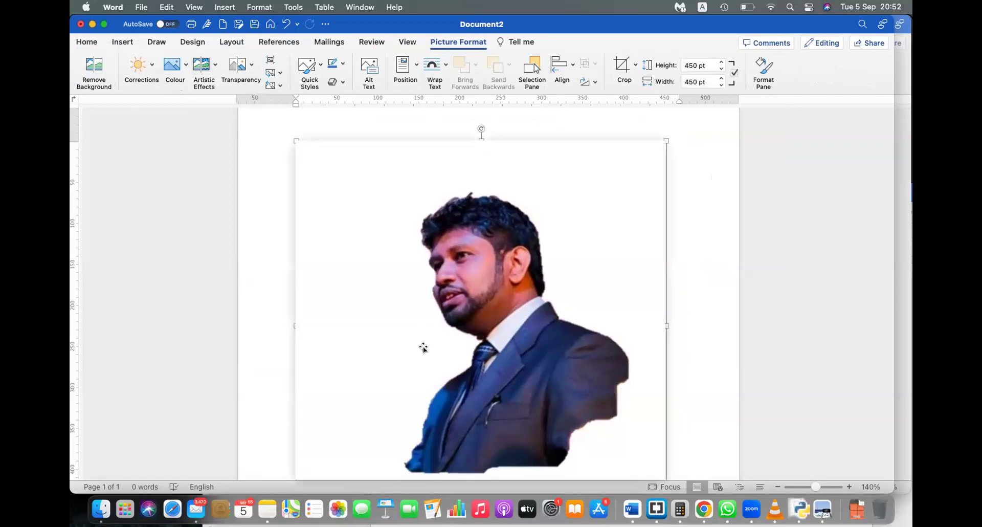
left_click(677, 335)
scroll(550, 378, "down", 2)
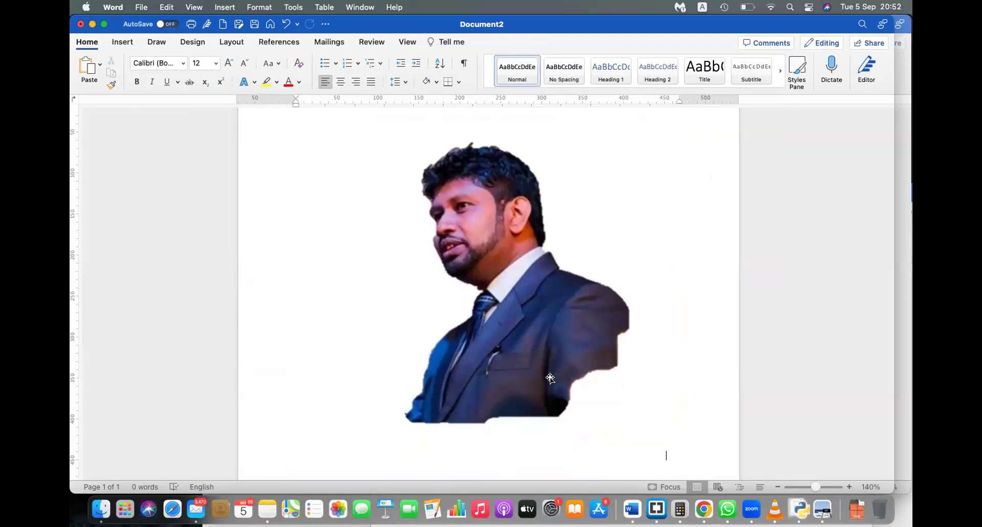
key("super+z")
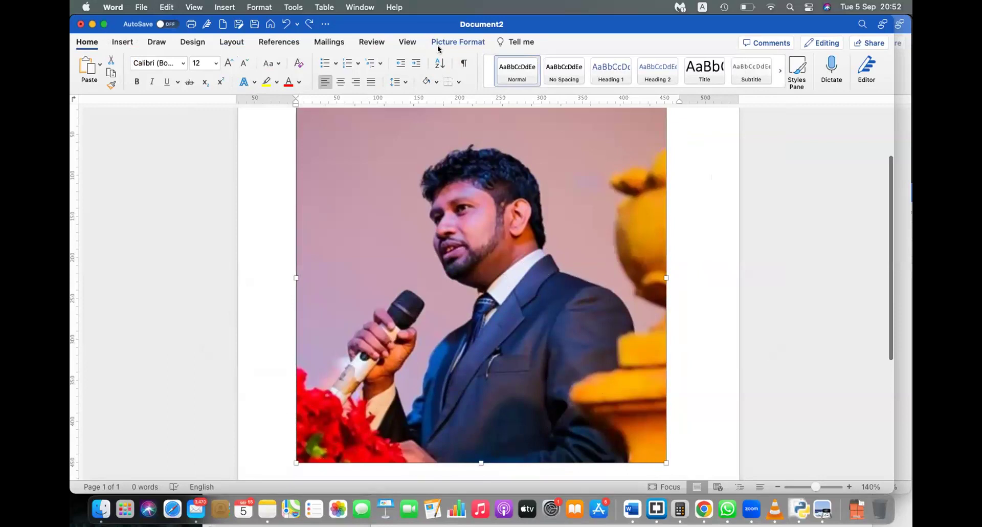
Remove the portrait's background, keeping the hand, microphone, red flowers and yellow figure
left_click(93, 70)
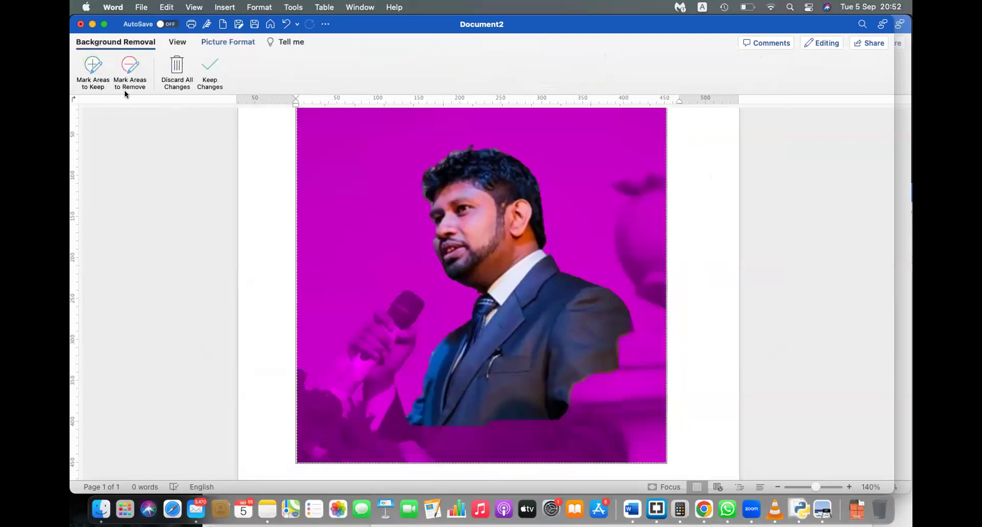
left_click(100, 77)
left_click(319, 409)
left_click_drag(341, 431, 388, 442)
mouse_move(298, 400)
left_mouse_down()
mouse_move(308, 432)
mouse_move(341, 452)
mouse_move(428, 461)
left_mouse_up()
scroll(308, 432, "up", 1)
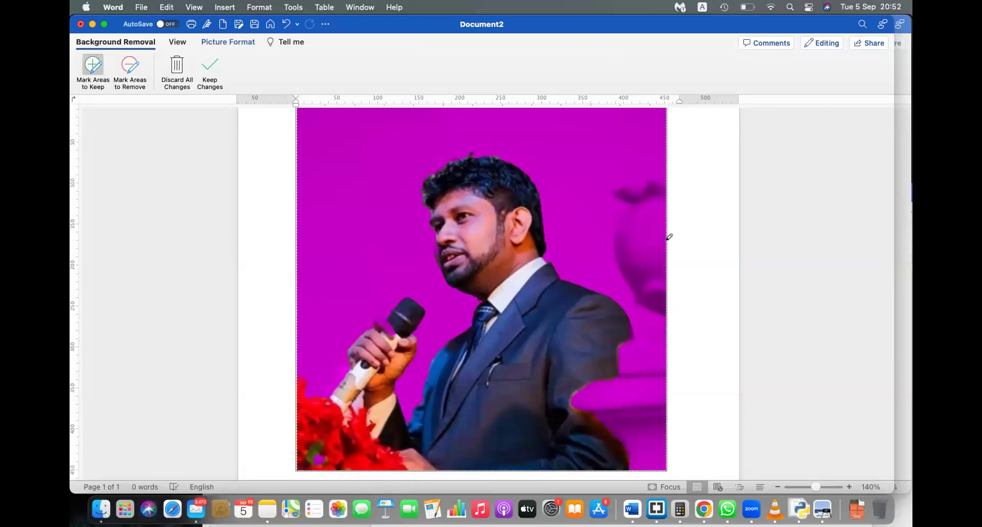
left_click_drag(659, 213, 636, 416)
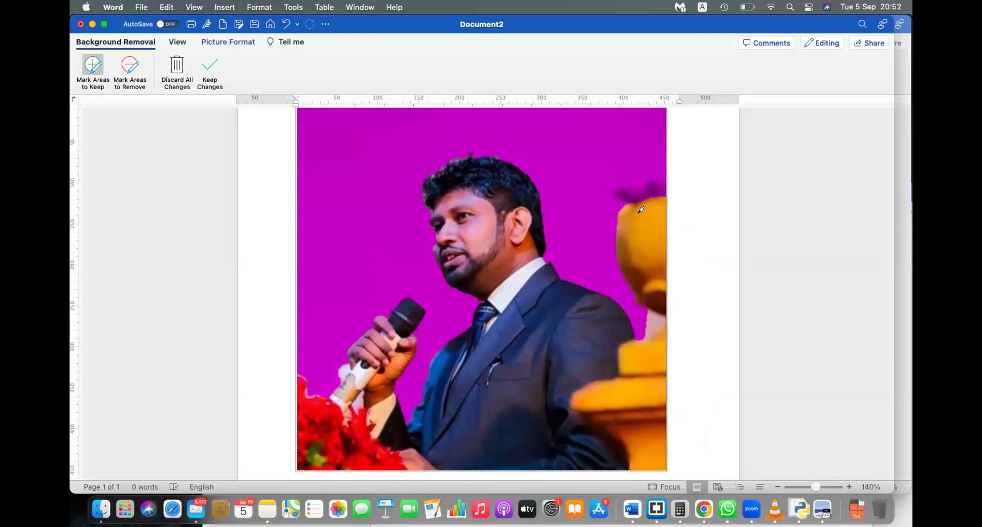
left_click_drag(638, 188, 668, 184)
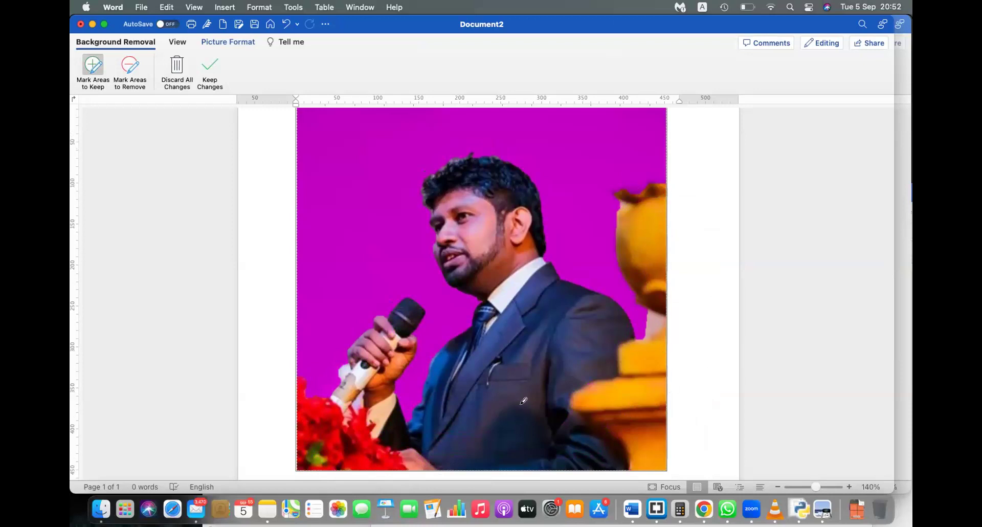
left_click(211, 62)
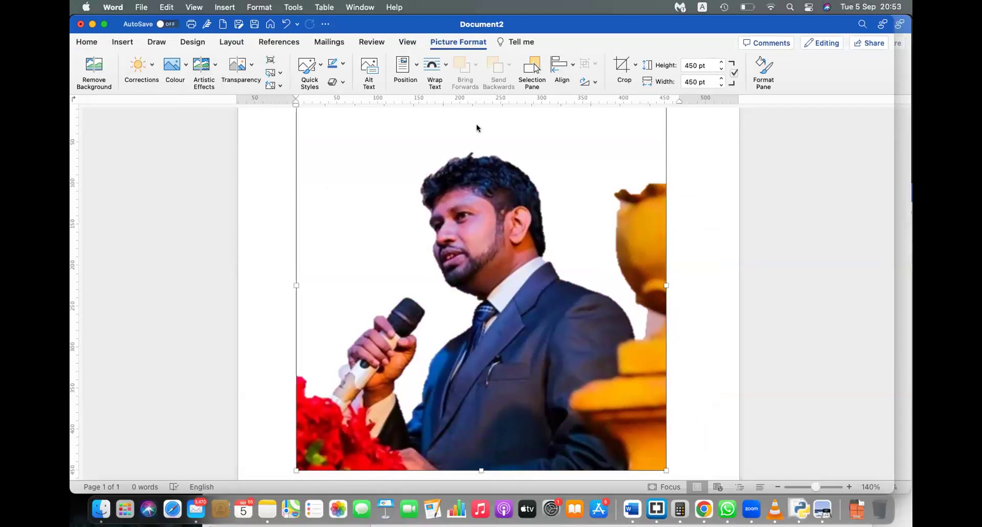
Set the picture's wrapping to In Front of Text and move it up the page
left_click(434, 65)
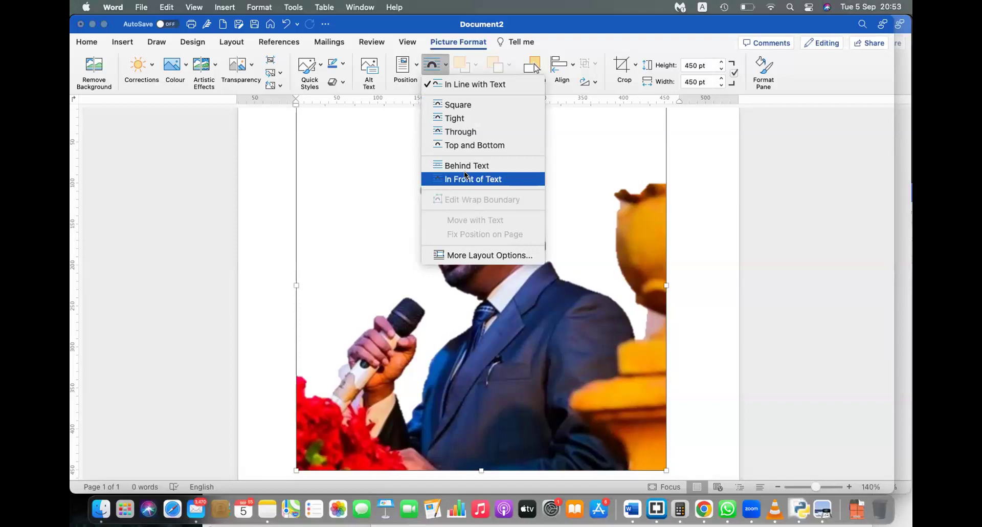
left_click(490, 179)
left_click_drag(533, 332, 527, 168)
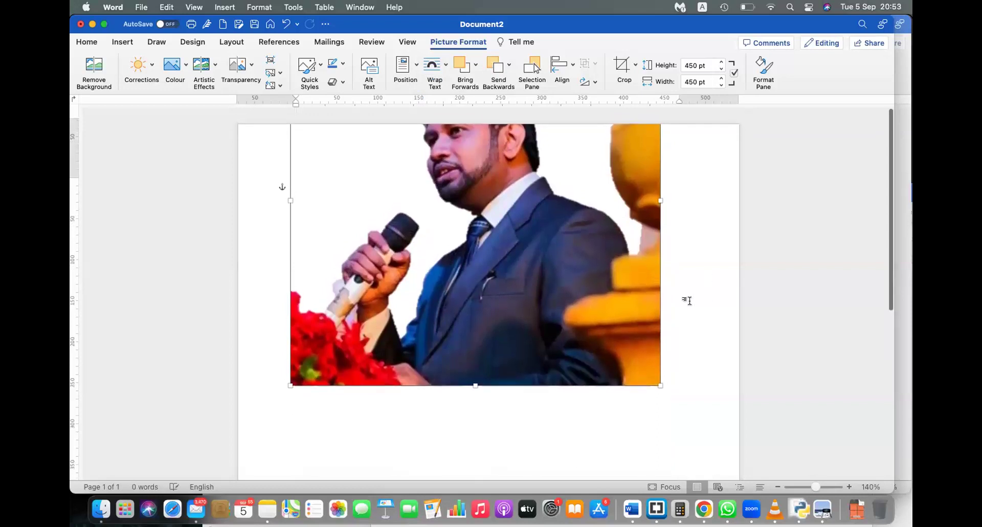
scroll(686, 300, "down", 10)
scroll(687, 300, "up", 7)
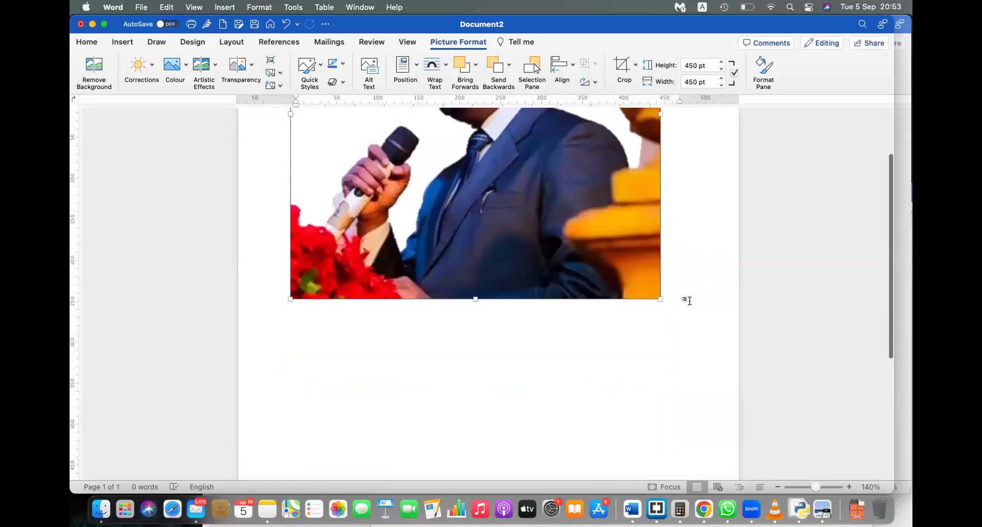
scroll(618, 416, "up", 5)
Shrink the photo to about 173 pt, place it top-right, and delete the duplicate copy
left_click_drag(659, 149, 519, 379)
left_click_drag(435, 412, 599, 270)
left_click_drag(471, 127, 578, 330)
left_click(610, 407)
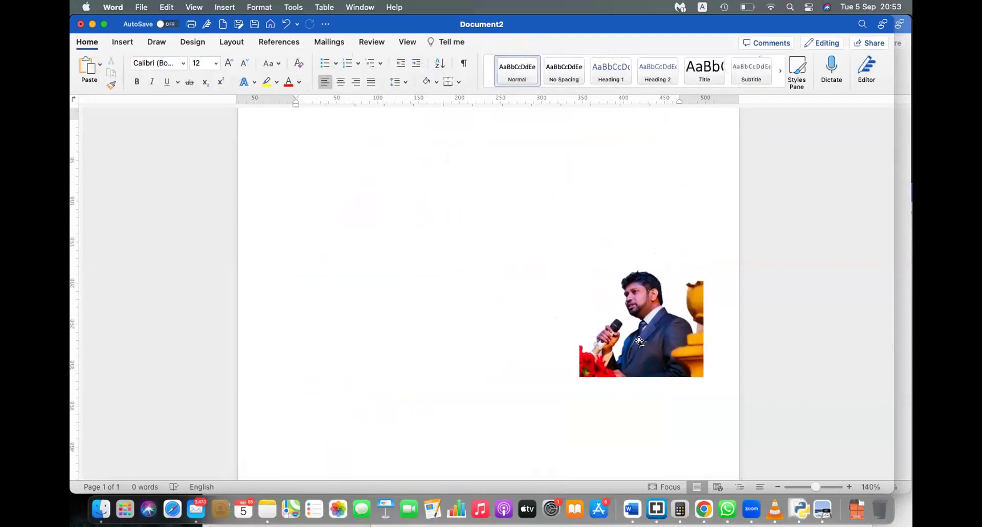
scroll(639, 342, "up", 3)
left_click_drag(647, 385, 683, 201)
left_click(686, 291)
left_click_drag(657, 409, 548, 250)
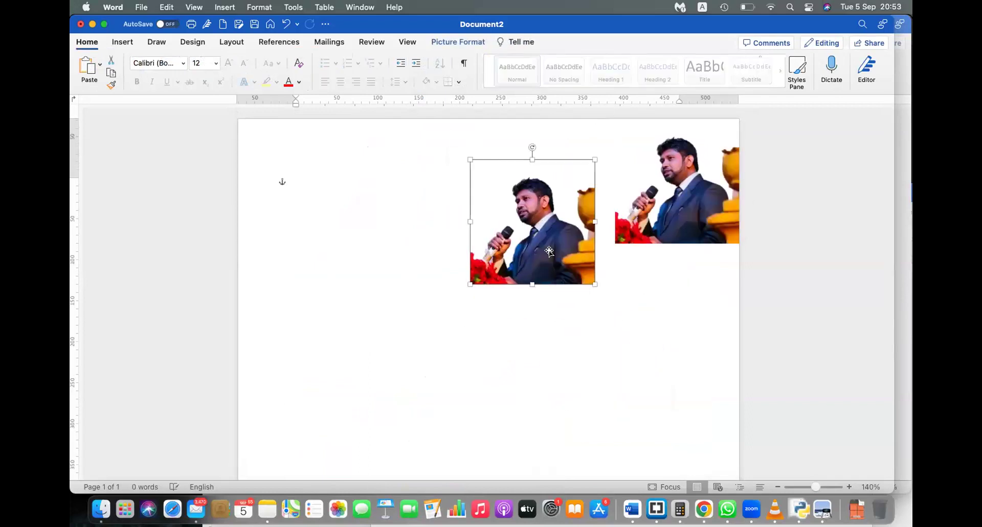
key("BackSpace")
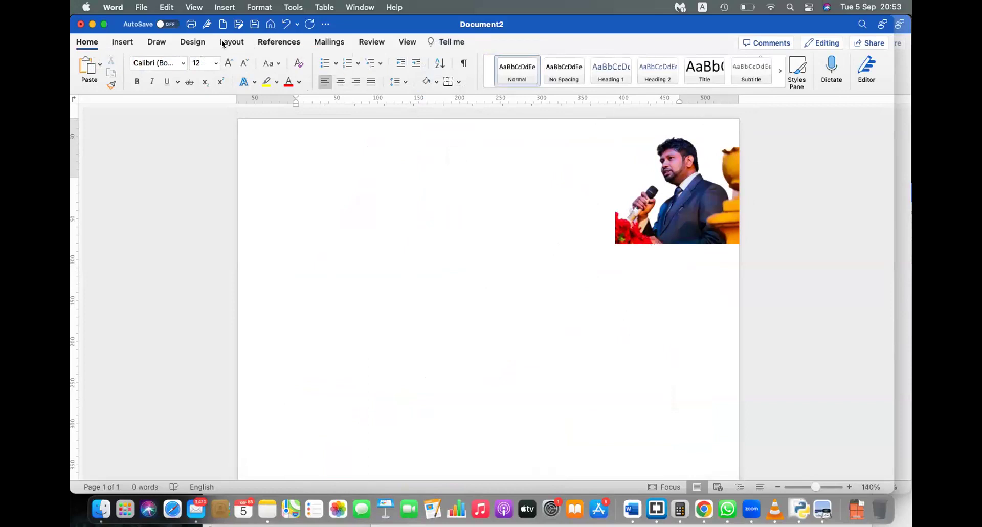
Set the page colour to the blue theme swatch from the Design tab
left_click(193, 44)
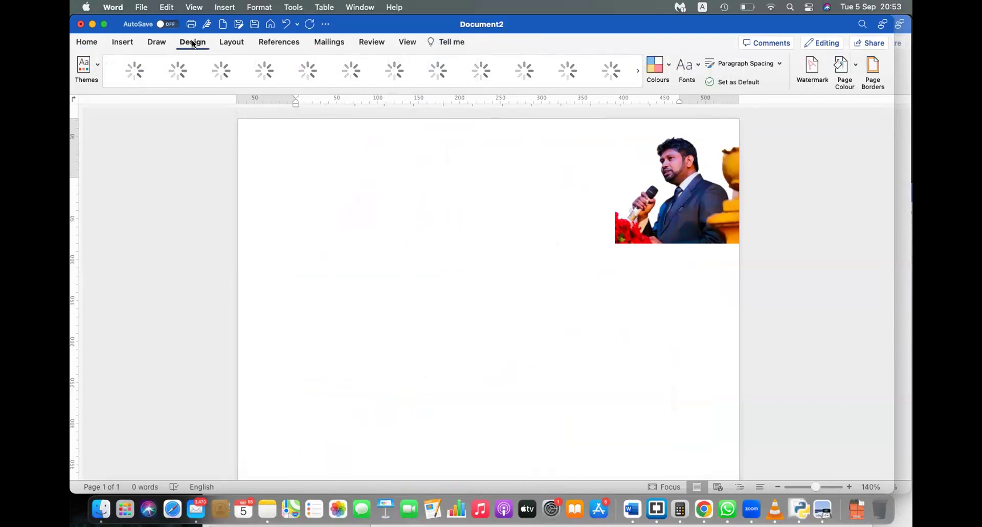
left_click(841, 73)
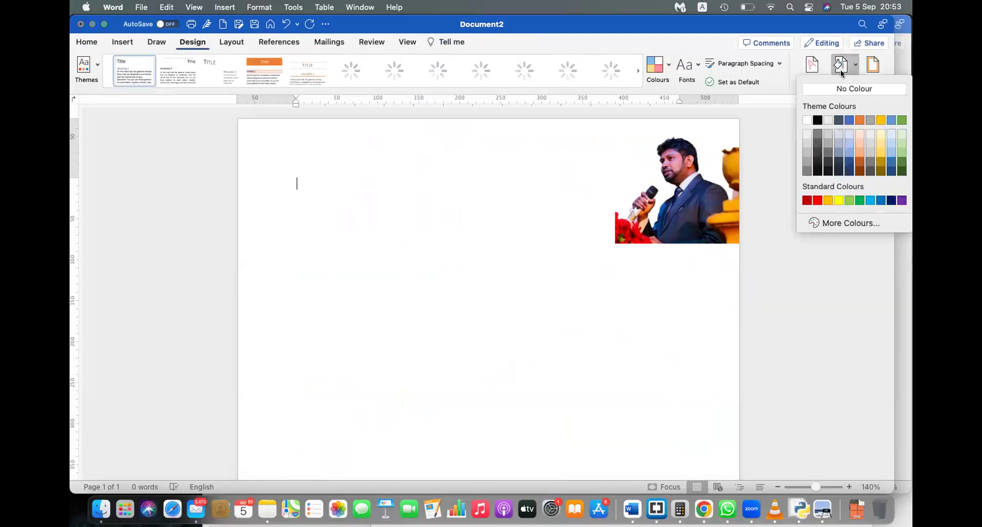
left_click(848, 121)
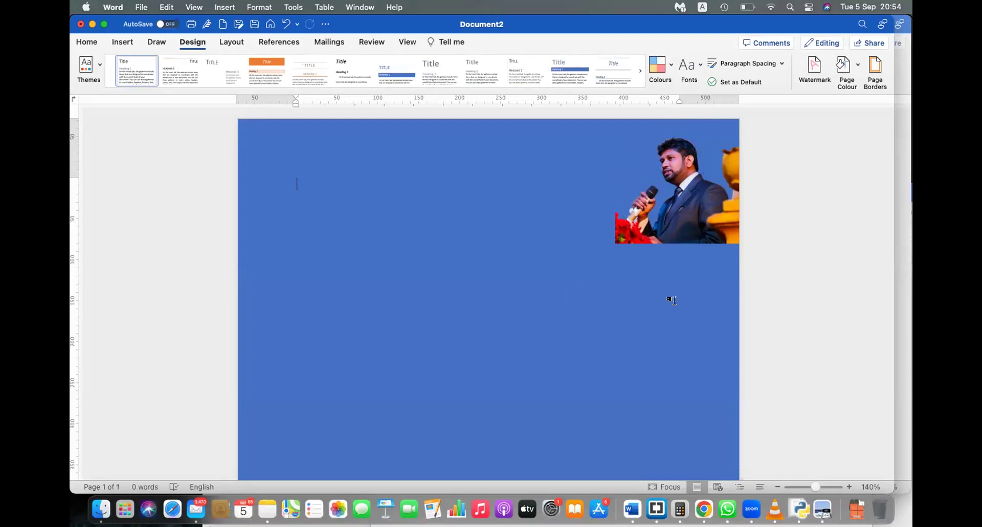
left_click(692, 196)
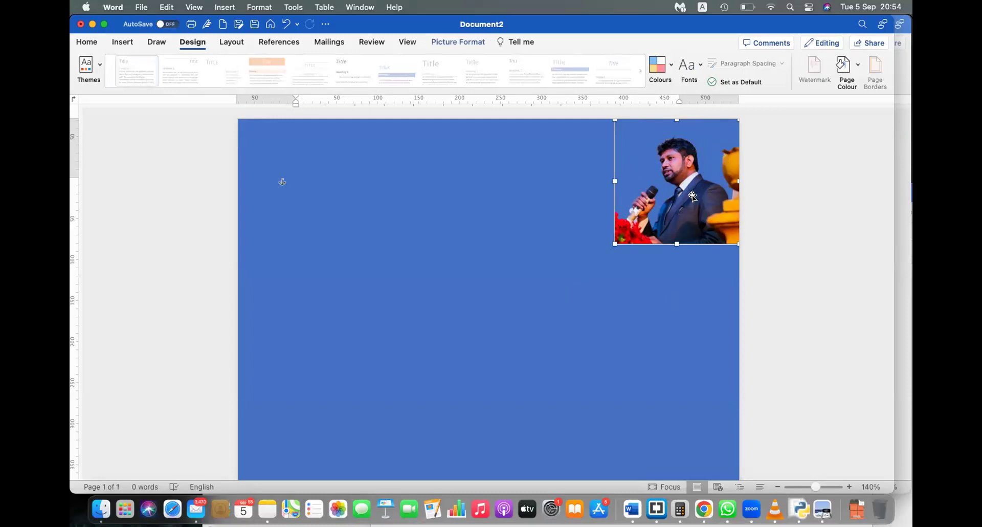
Reapply Remove Background to the portrait and open the Corrections brightness/contrast presets
left_click(452, 45)
left_click(88, 89)
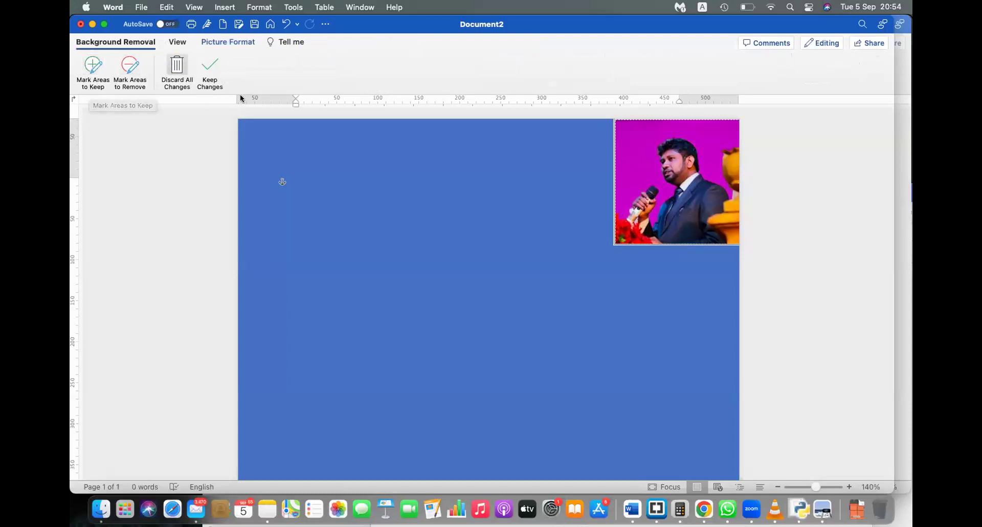
left_click(337, 166)
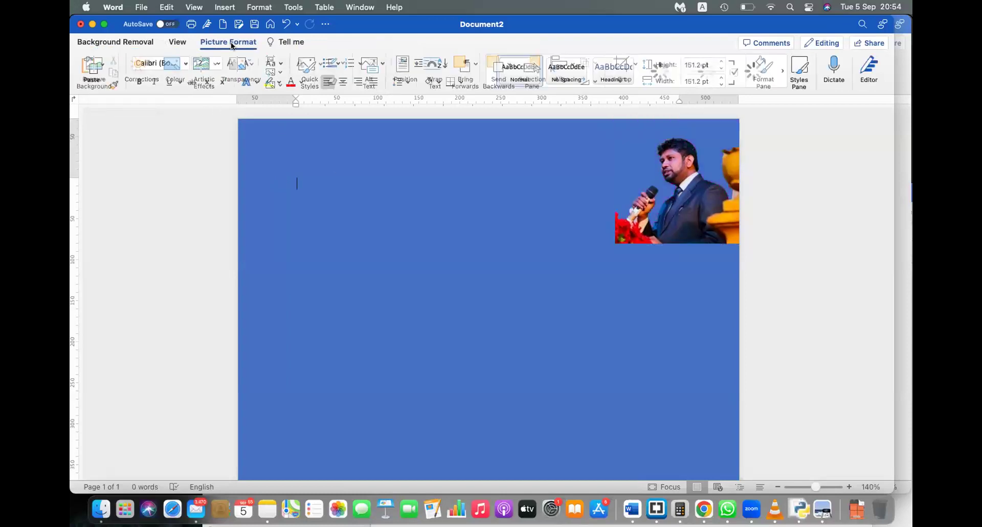
left_click(732, 197)
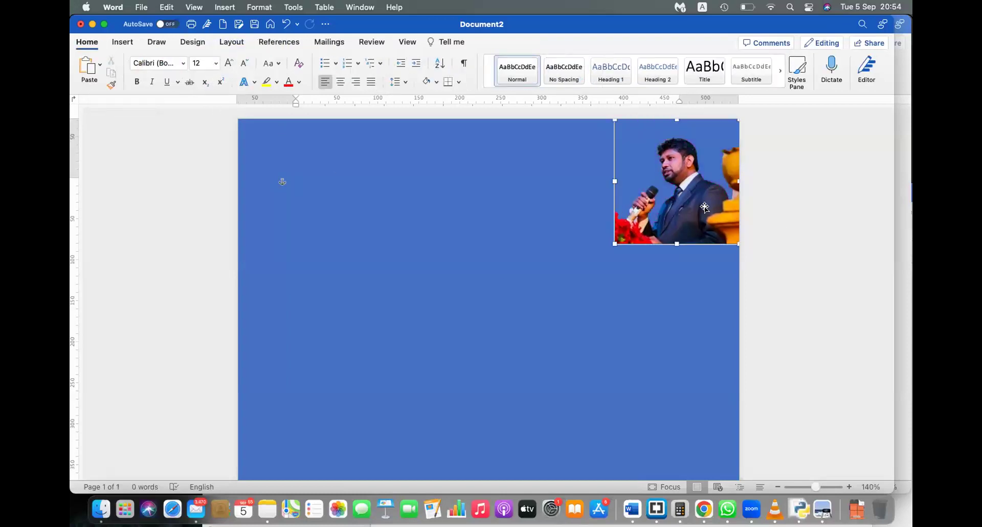
left_click(143, 76)
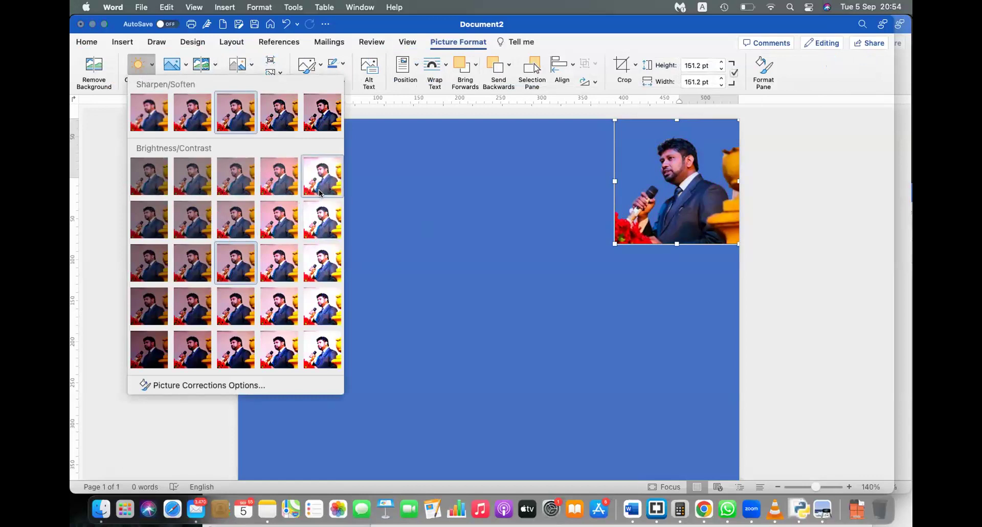
Try brighter, darker and higher-contrast Brightness/Contrast presets on the photo, undoing the last one
left_click(317, 220)
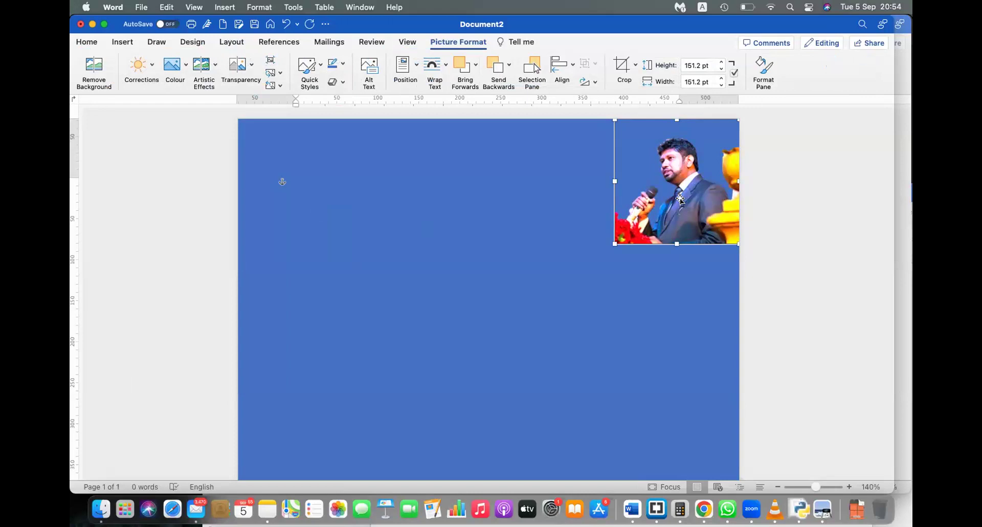
left_click(144, 80)
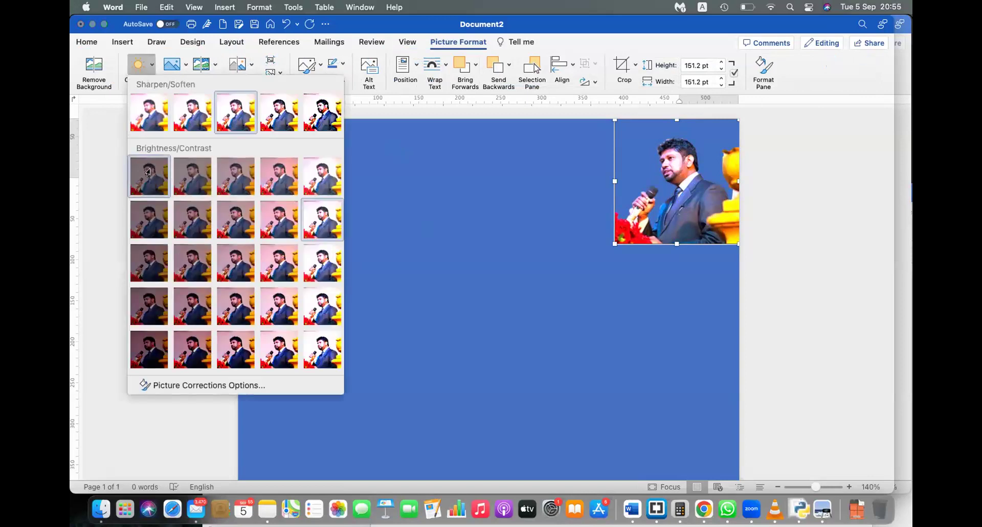
left_click(149, 172)
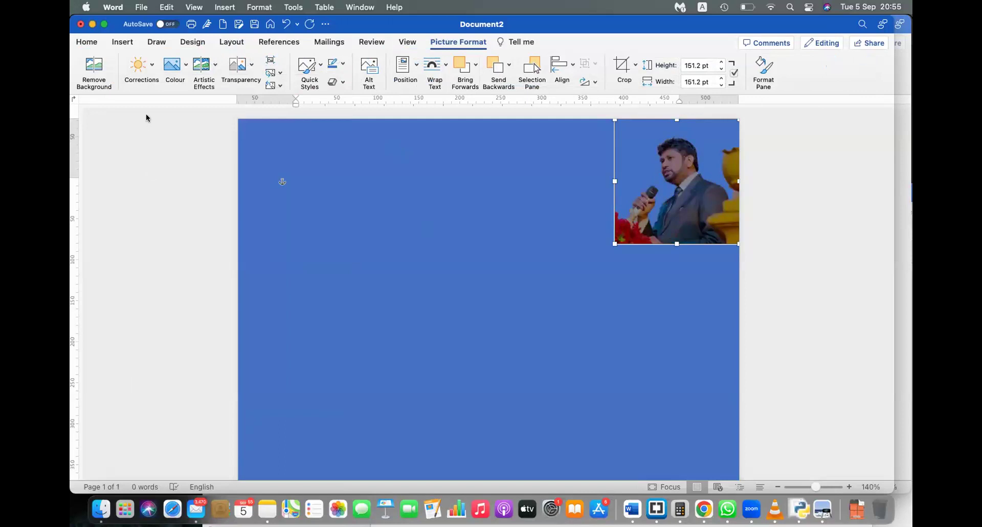
left_click(135, 63)
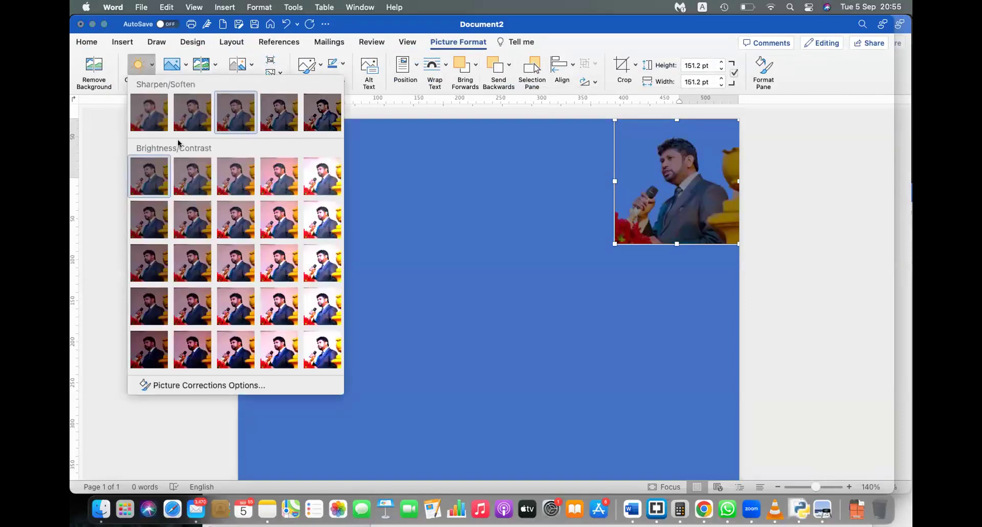
left_click(276, 278)
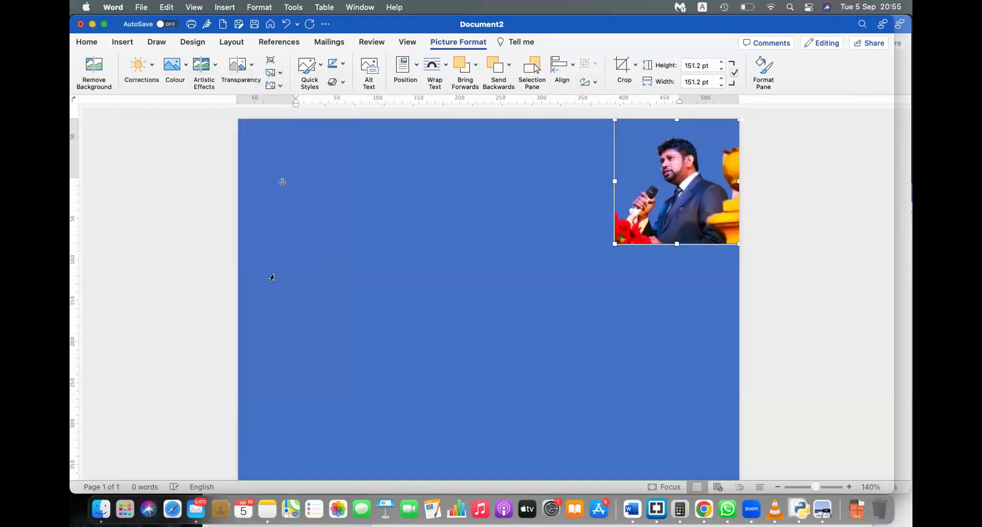
left_click(527, 236)
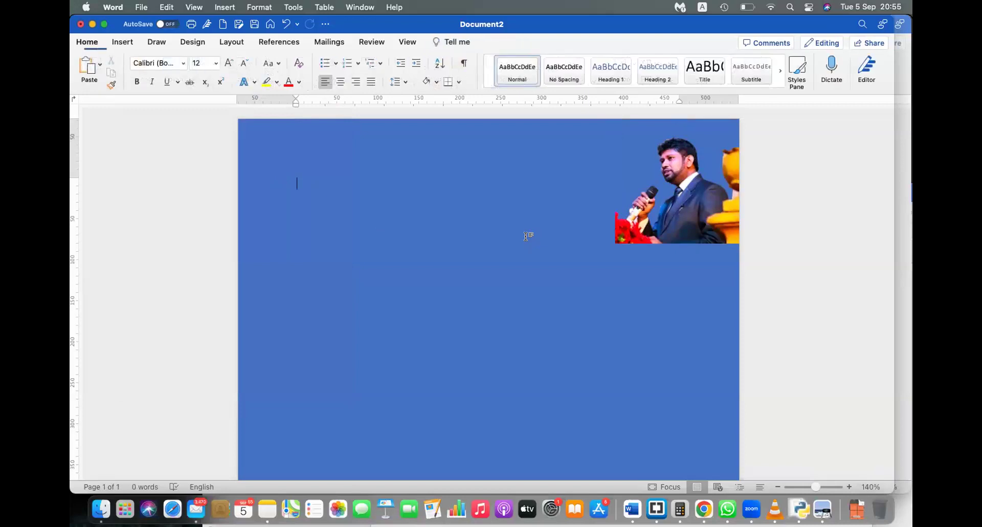
key("super+z")
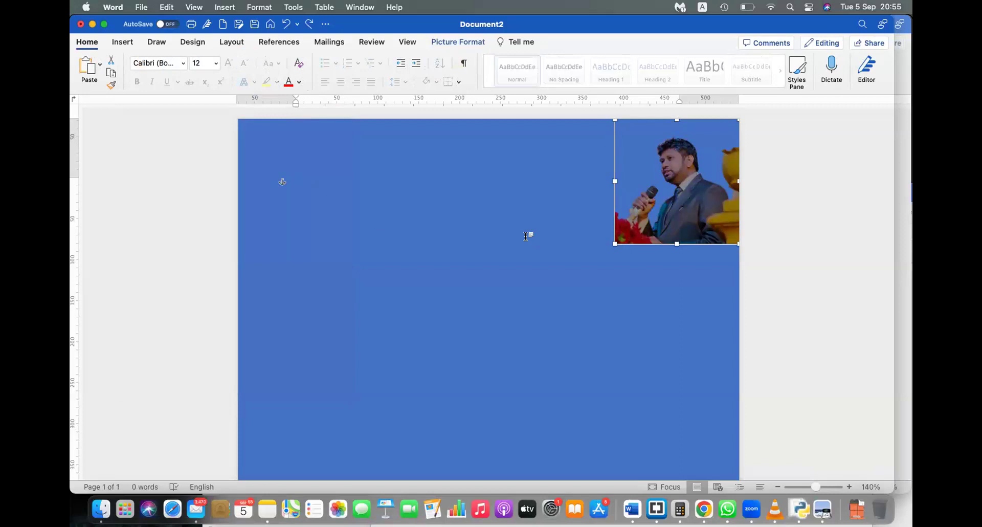
left_click(437, 43)
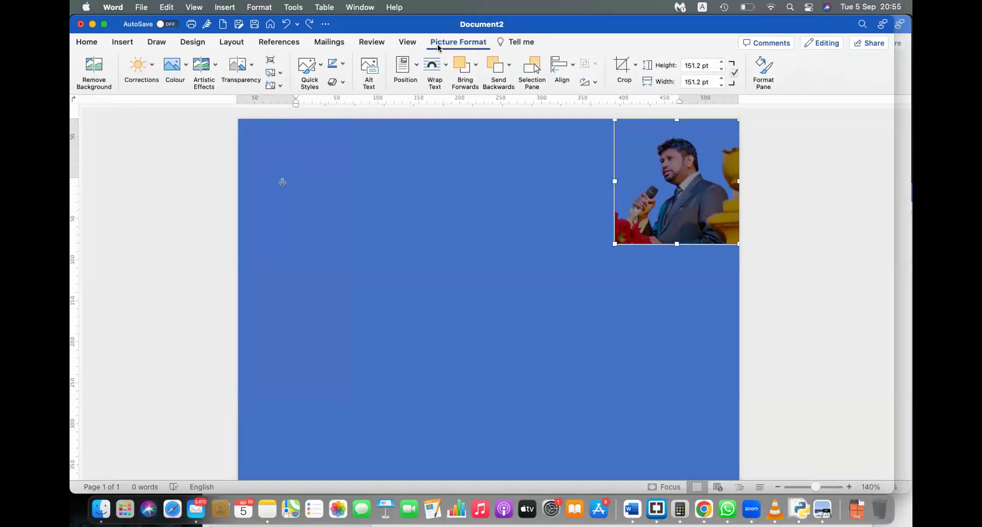
Recolour the photo light blue, then undo the recolour, darker correction and blue page colour
left_click(168, 63)
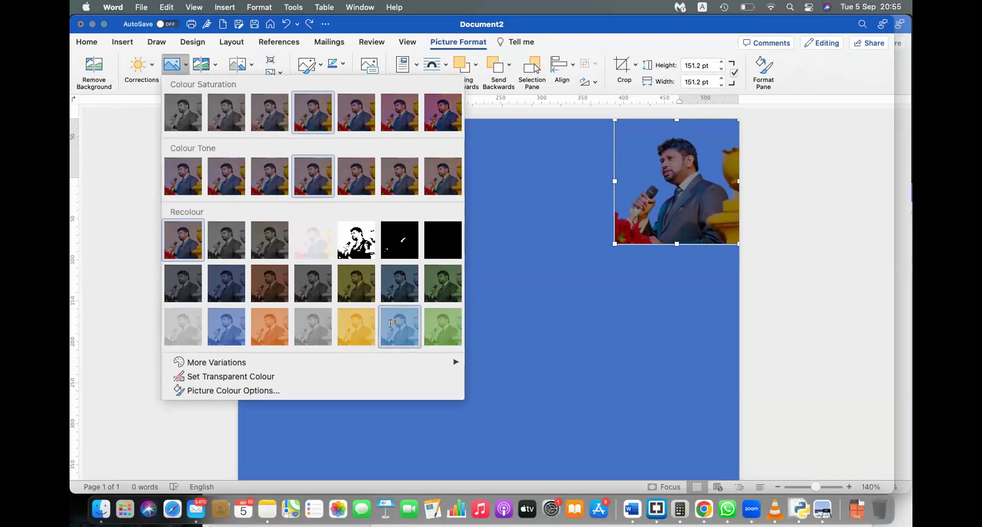
left_click(392, 323)
key("super+z")
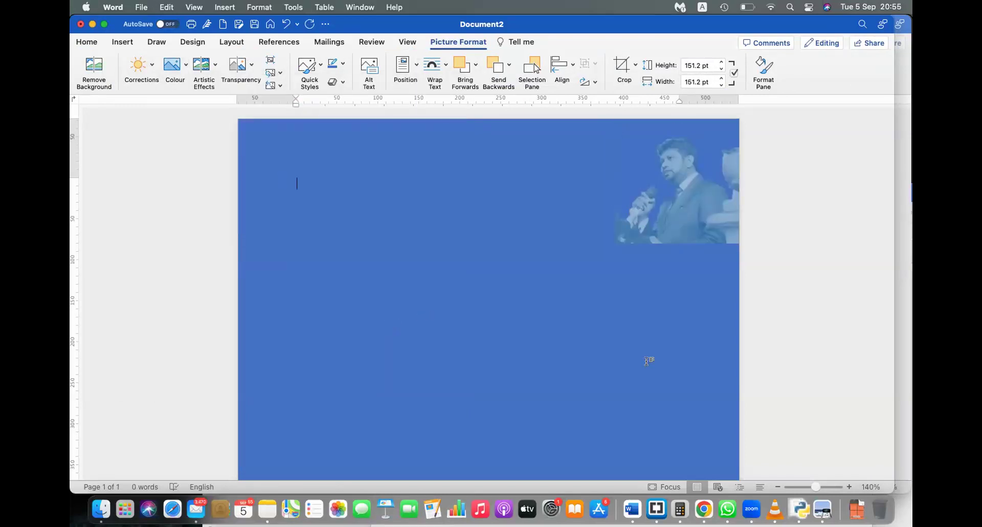
key("super+z")
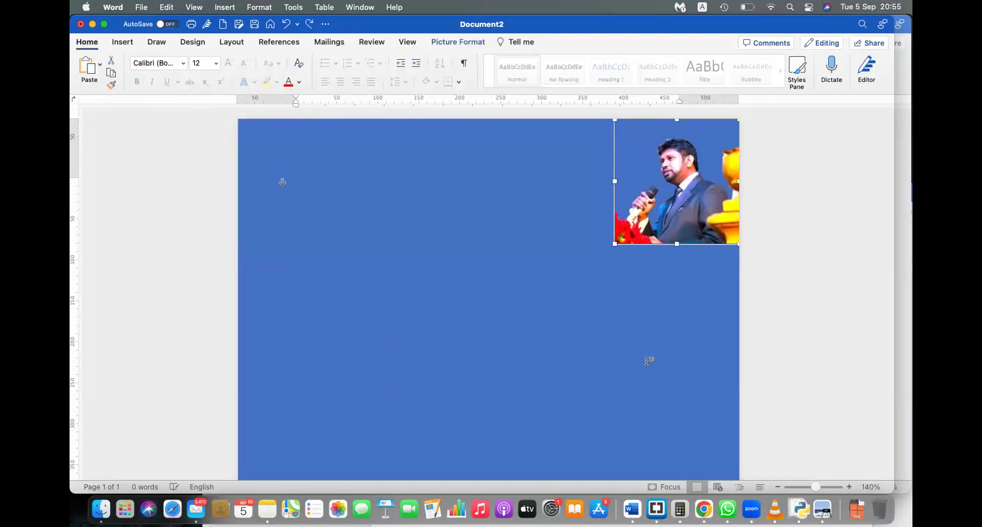
key("super+z")
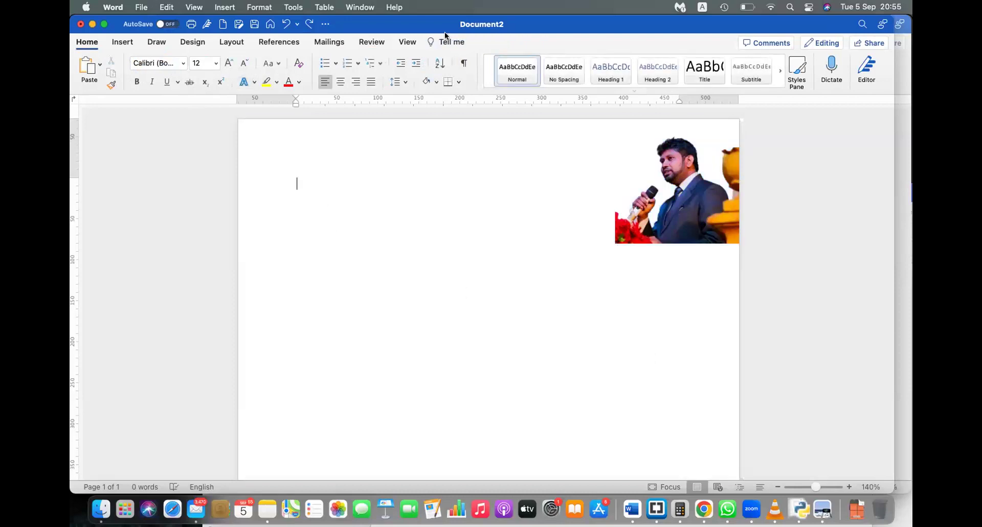
left_click(716, 237)
Try a darker posterized artistic effect on the photo, undo it, and show the Transparency presets
left_click(460, 41)
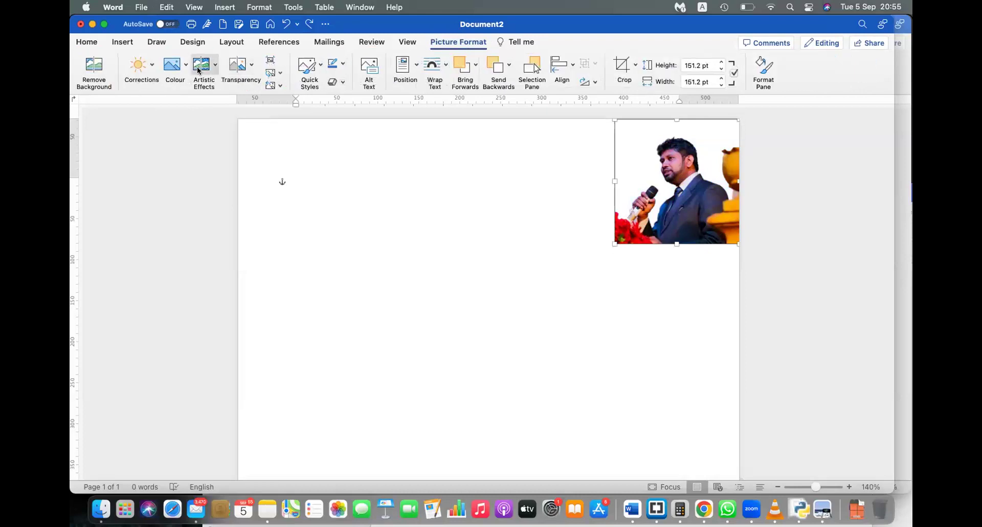
left_click(199, 70)
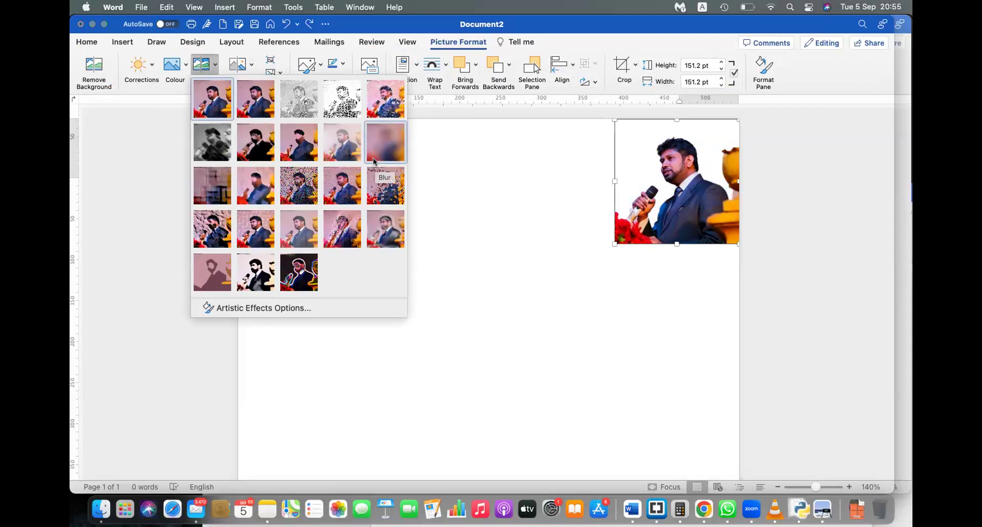
left_click(253, 132)
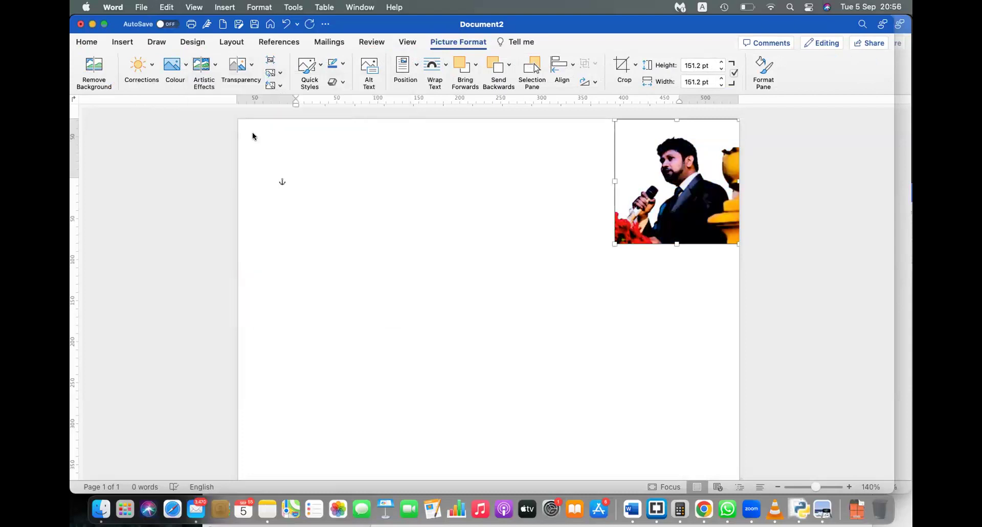
key("super+z")
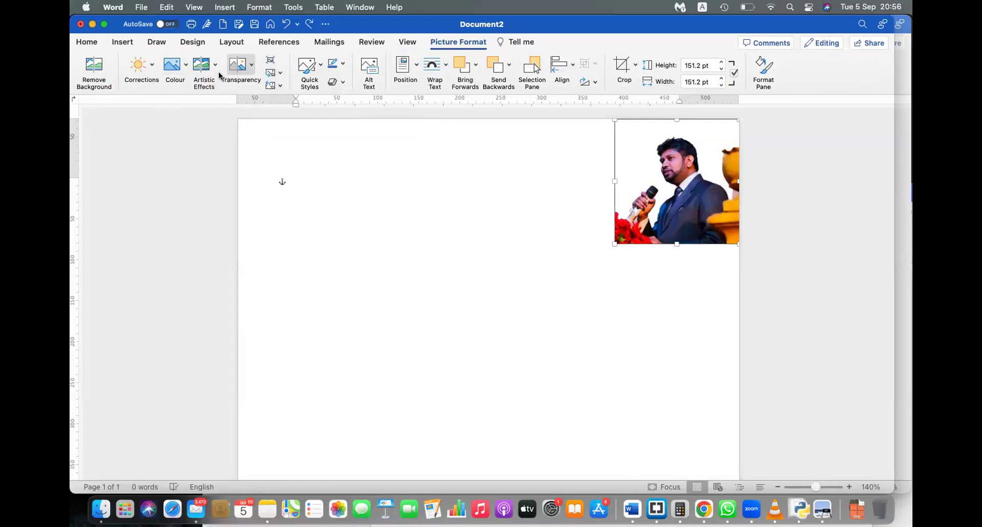
left_click(245, 74)
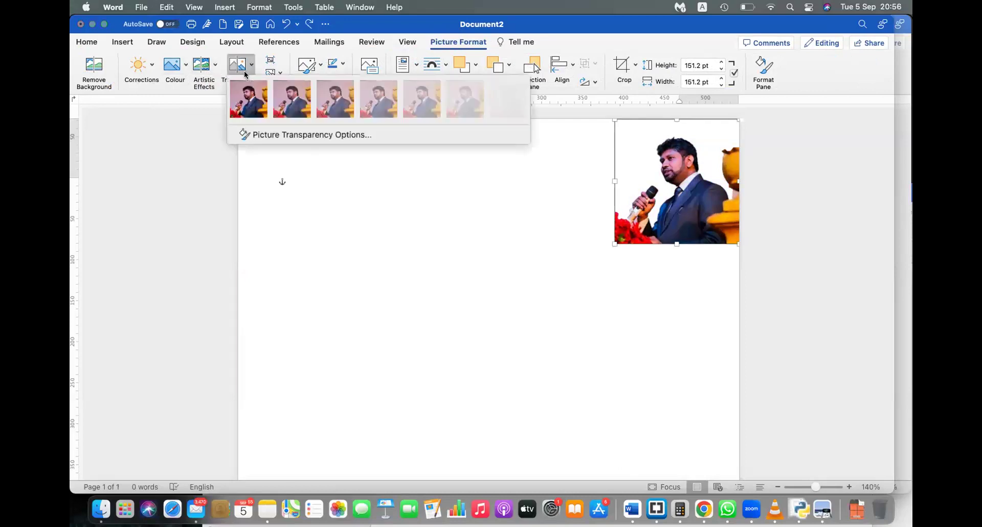
Make the photo highly transparent and move it toward the page centre
left_click(461, 114)
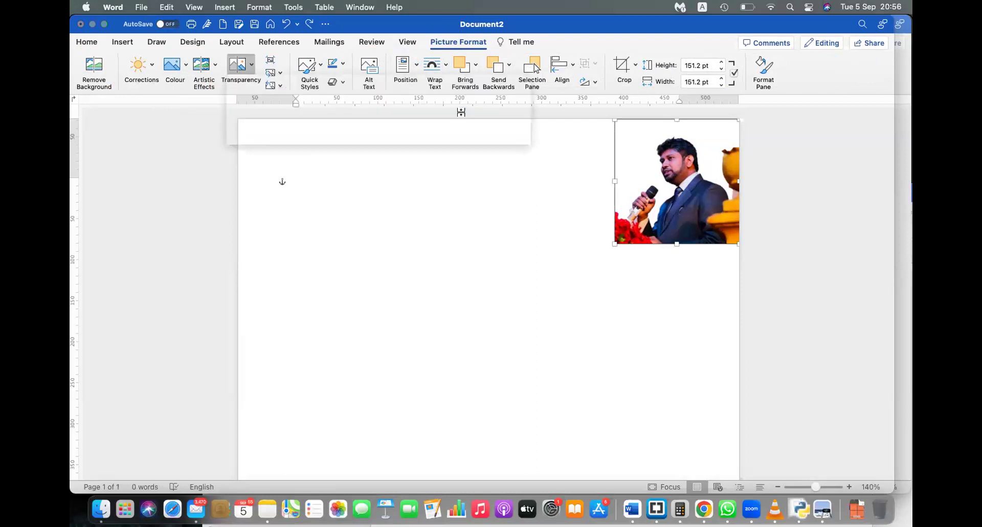
left_click_drag(692, 209, 503, 368)
left_click(322, 214)
Fill the page with =rand() sample paragraphs and move the faint photo behind the middle paragraphs
type("=rand(")
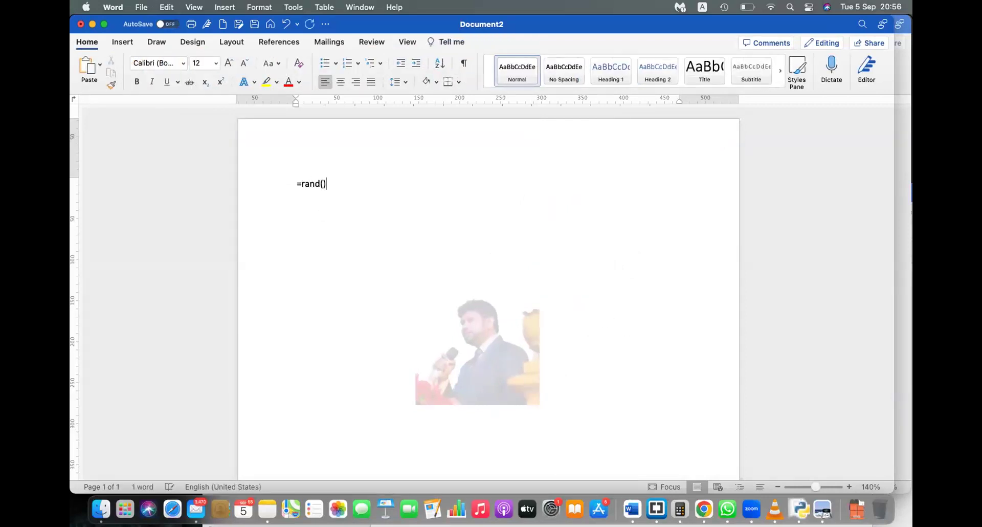
type(")")
key("Return")
left_click(496, 303)
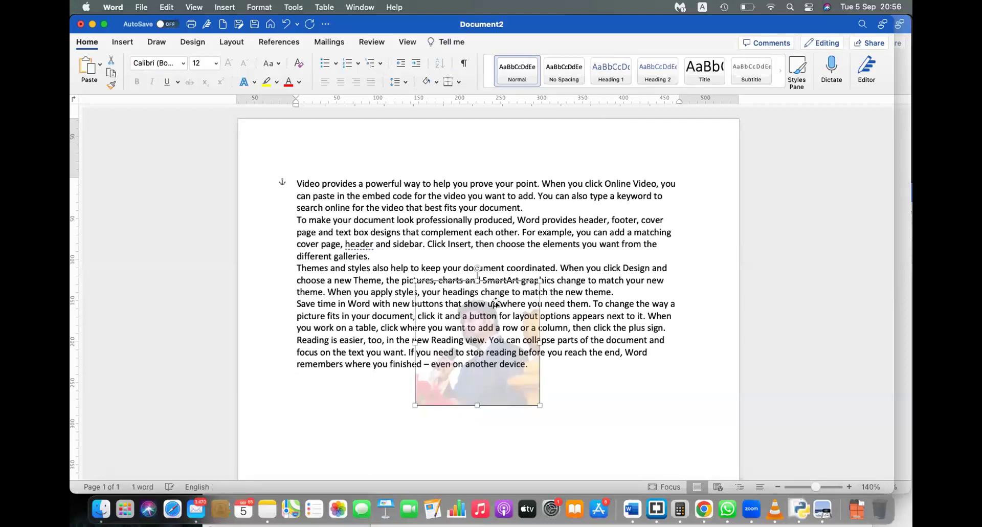
left_click_drag(496, 302, 500, 233)
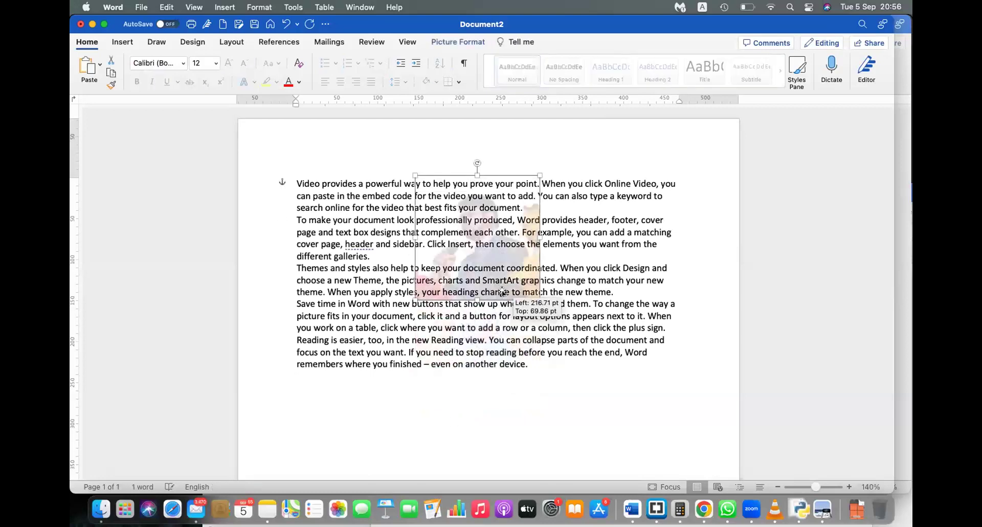
Try the fully opaque, nearly transparent and medium Transparency presets on the photo
left_click(600, 392)
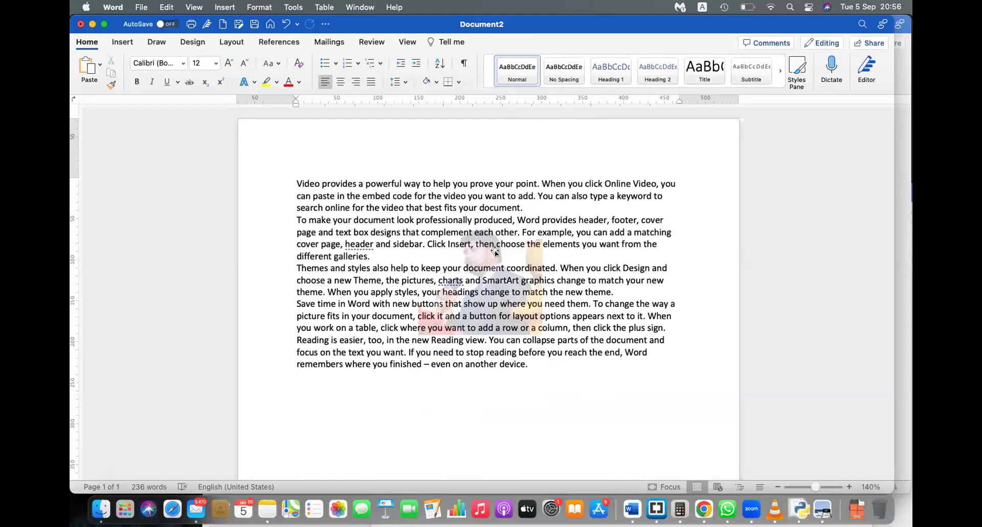
left_click(495, 250)
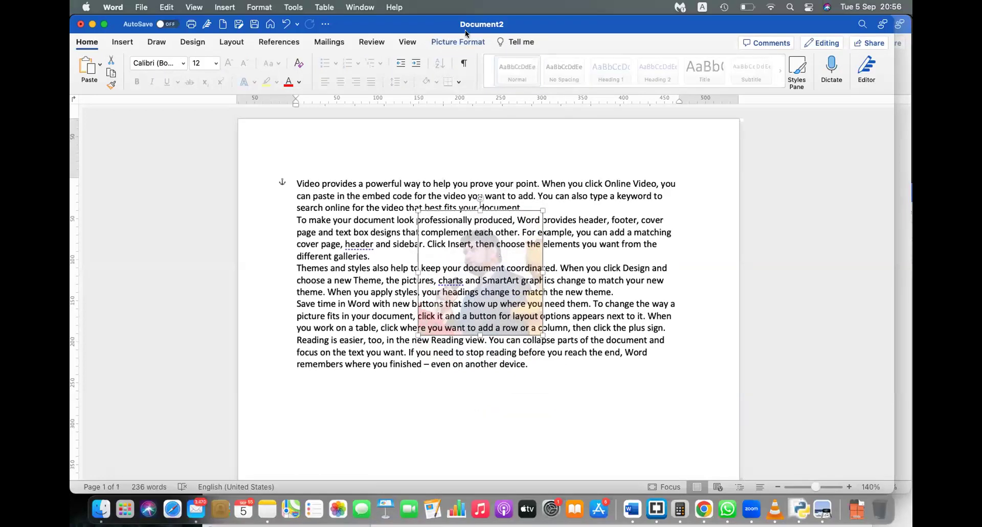
left_click(460, 41)
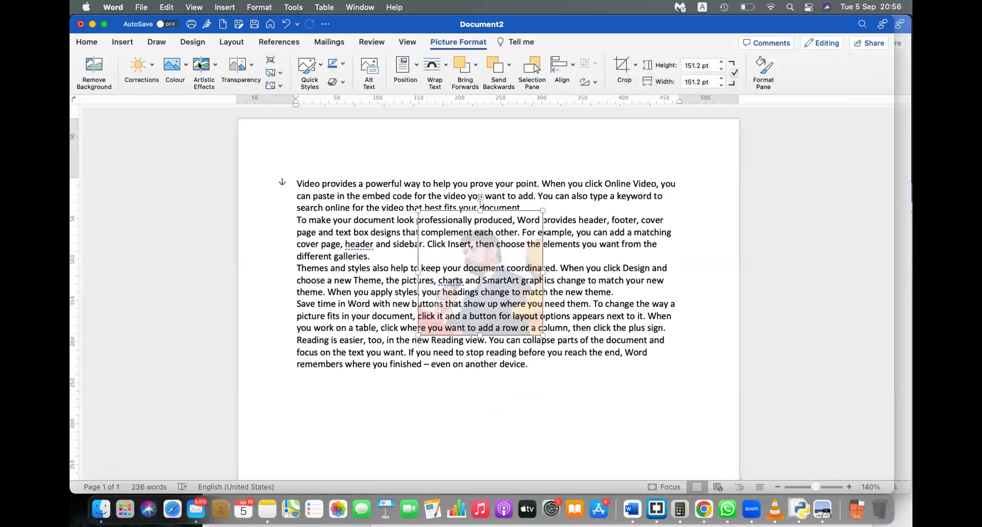
left_click(236, 69)
left_click(251, 106)
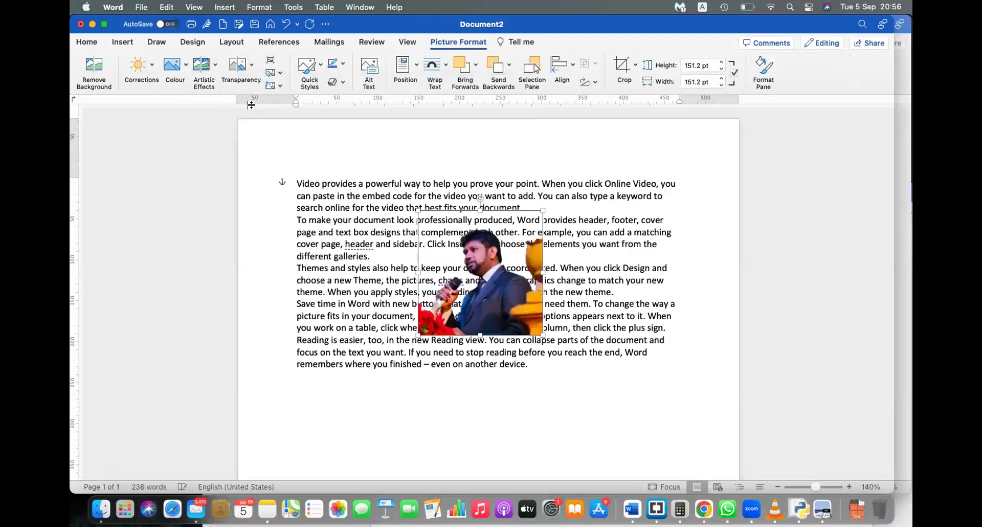
left_click(243, 74)
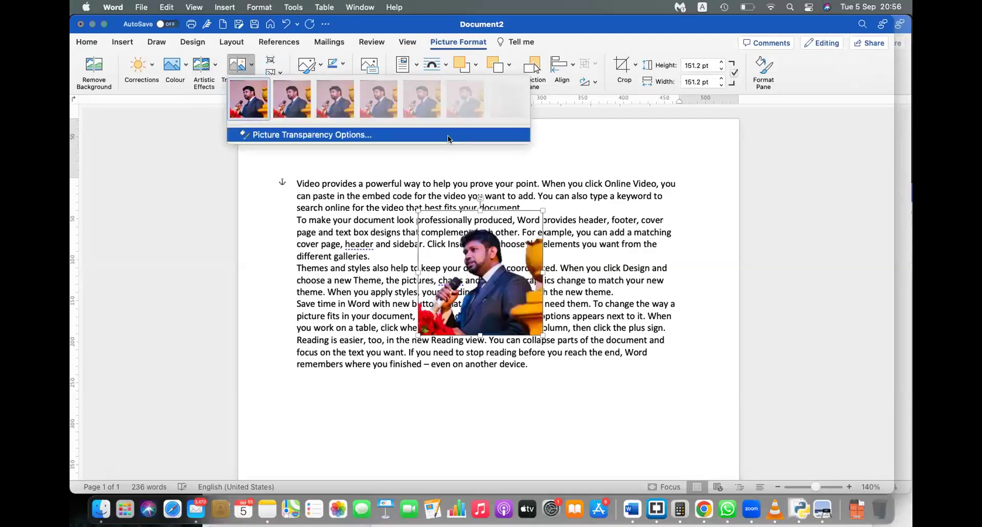
left_click(498, 109)
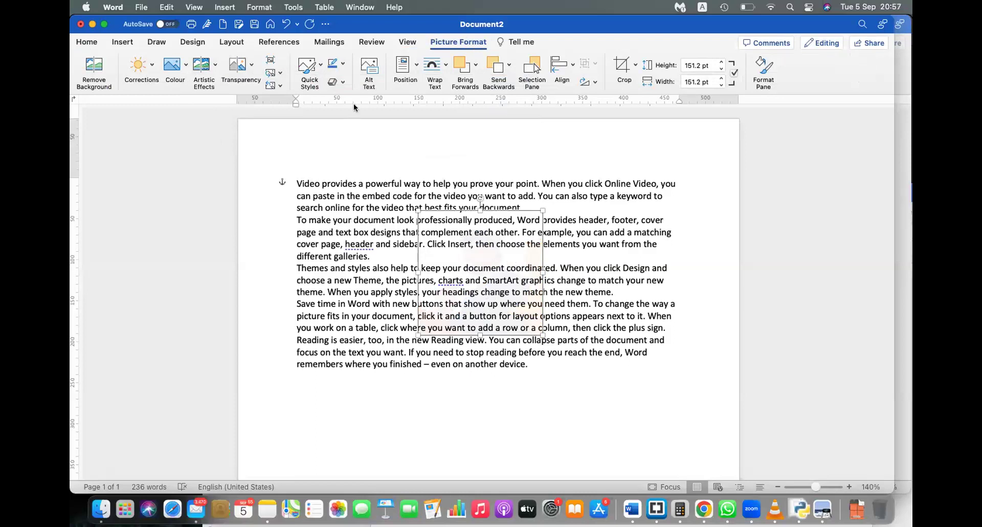
left_click(243, 75)
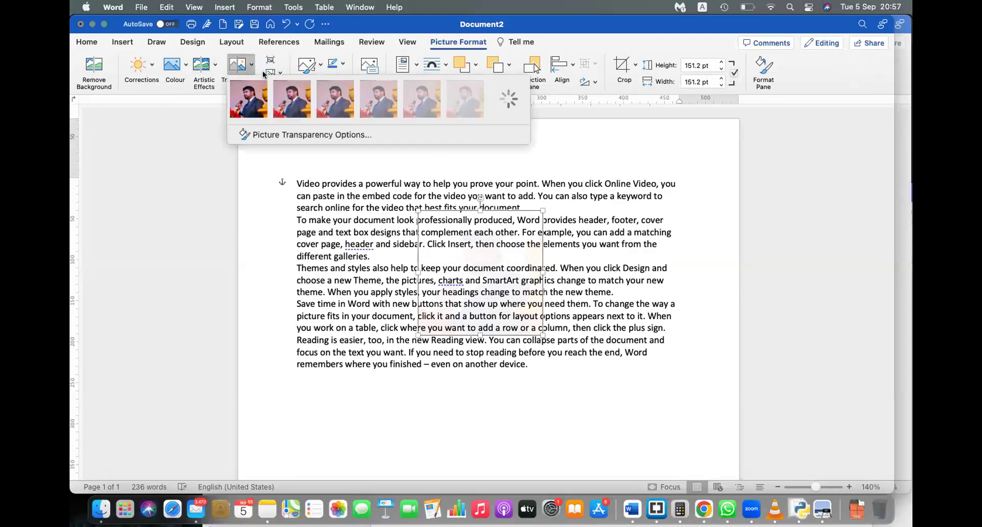
left_click(385, 105)
Move the photo to the page's top right, then undo the move
left_click_drag(515, 260, 699, 173)
left_click(681, 385)
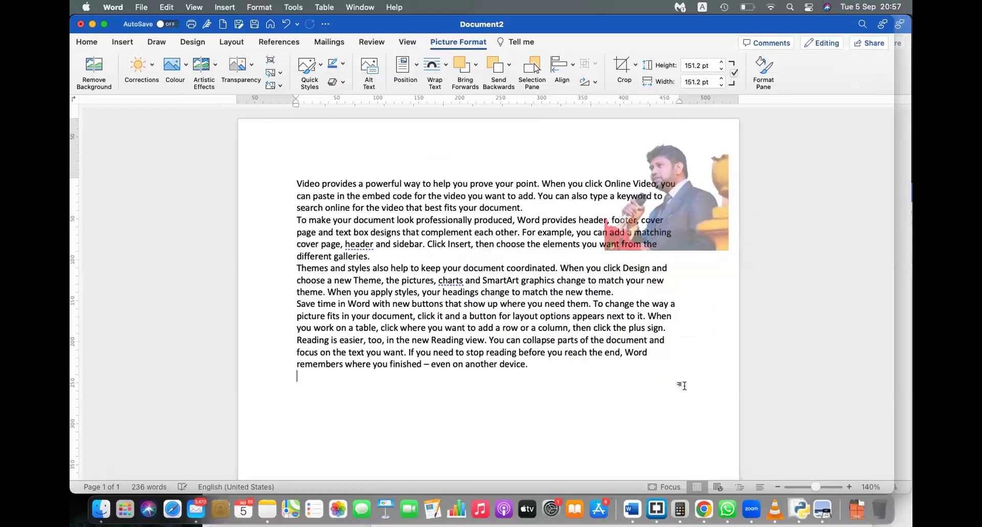
left_click(706, 179)
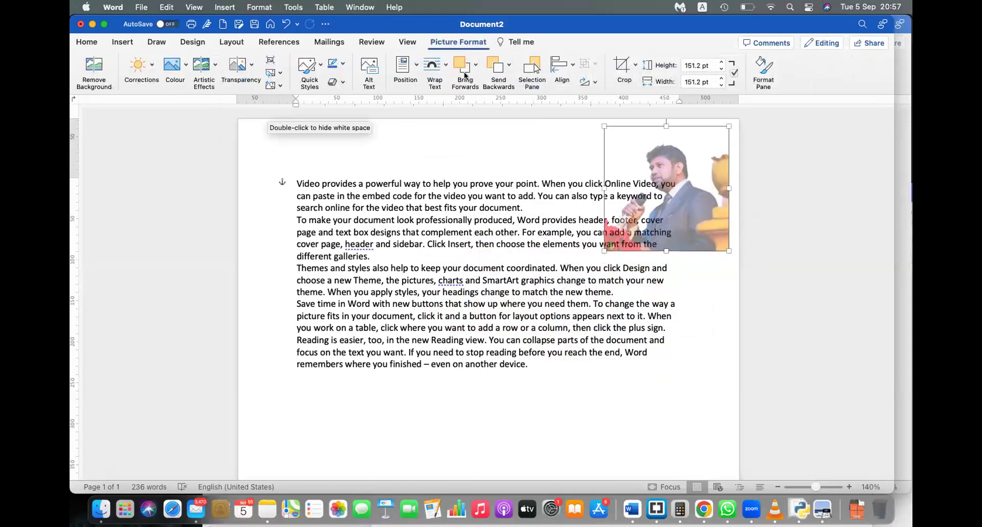
key("super+z")
key("super+z")
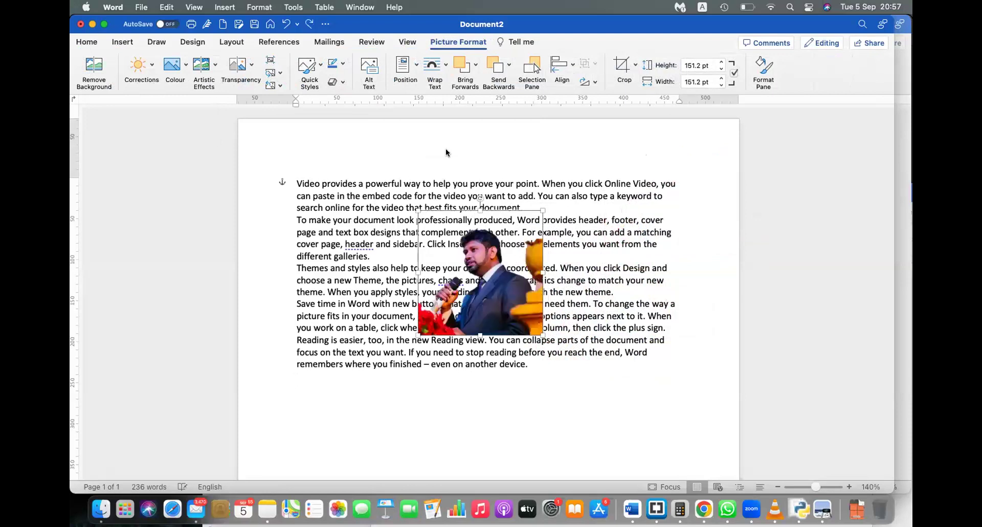
Move the photo below the final paragraph, near the page centre
left_click_drag(528, 310, 637, 450)
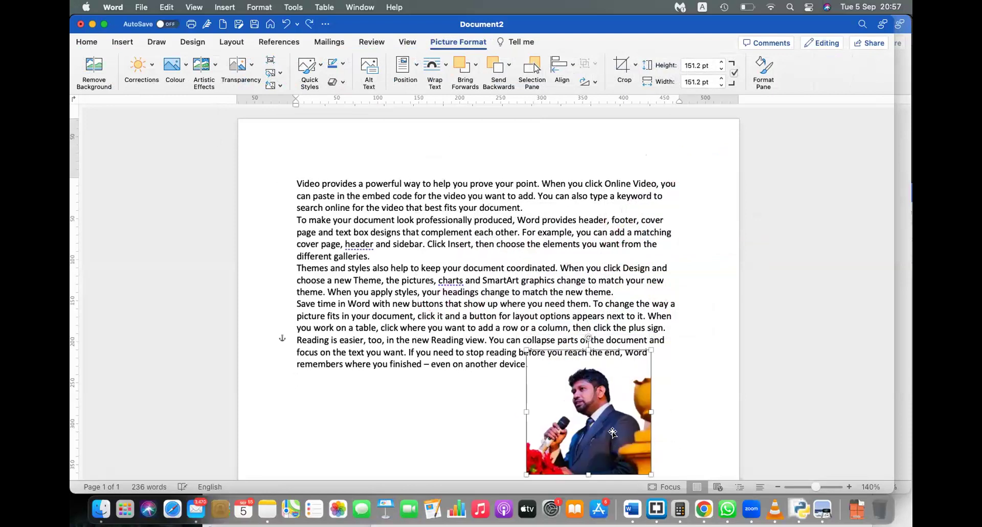
scroll(610, 352, "down", 3)
left_click_drag(610, 353, 496, 395)
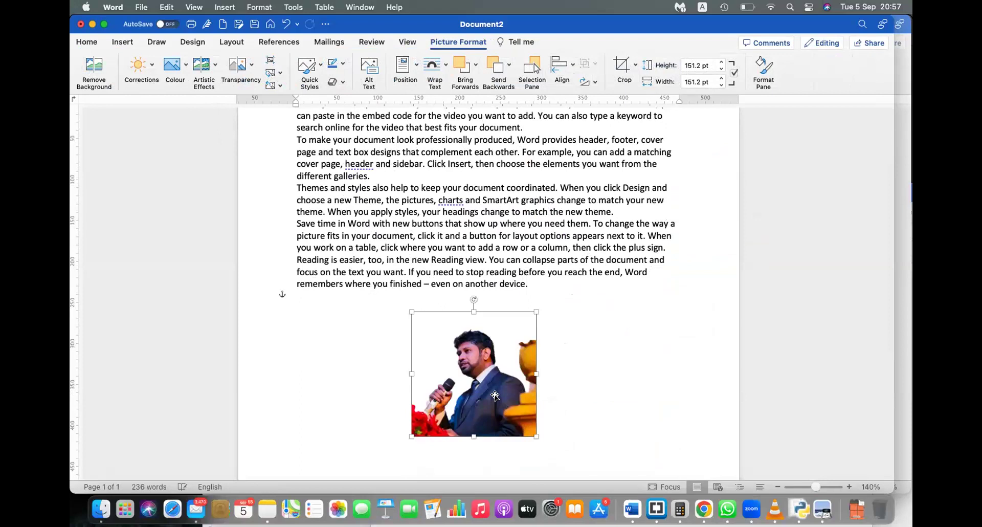
Try a thick black frame style and a rotated white-frame style on the photo, undoing each
left_click(306, 76)
left_click(310, 125)
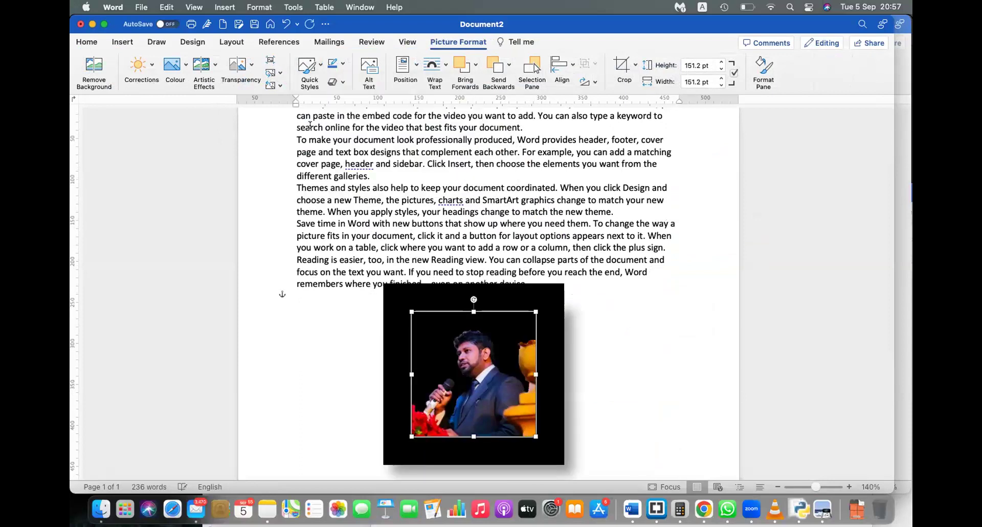
key("super+z")
left_click(307, 65)
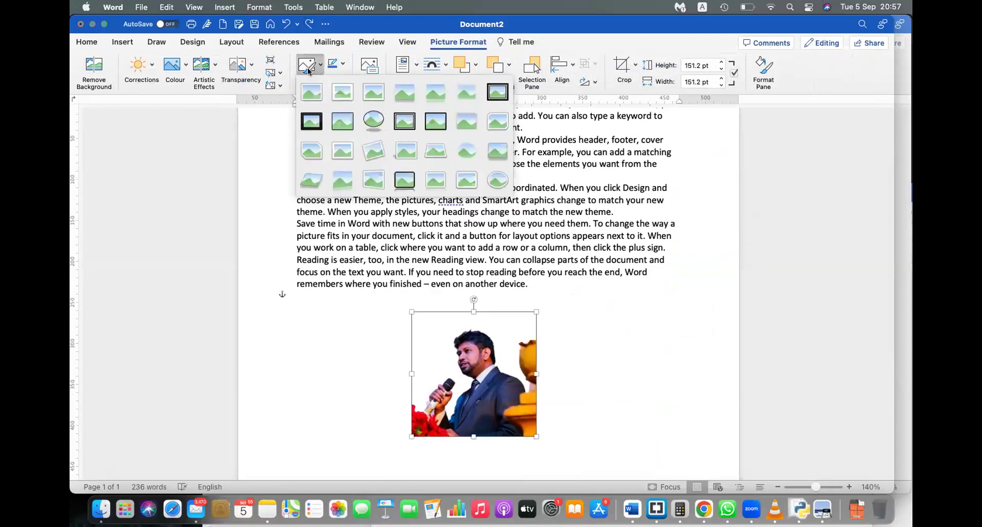
left_click(373, 152)
left_click(592, 369)
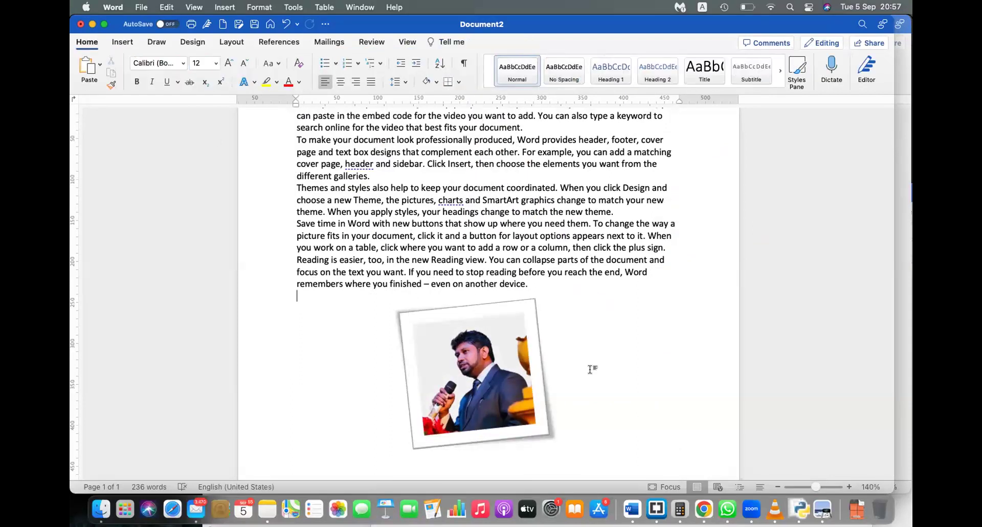
key("super+z")
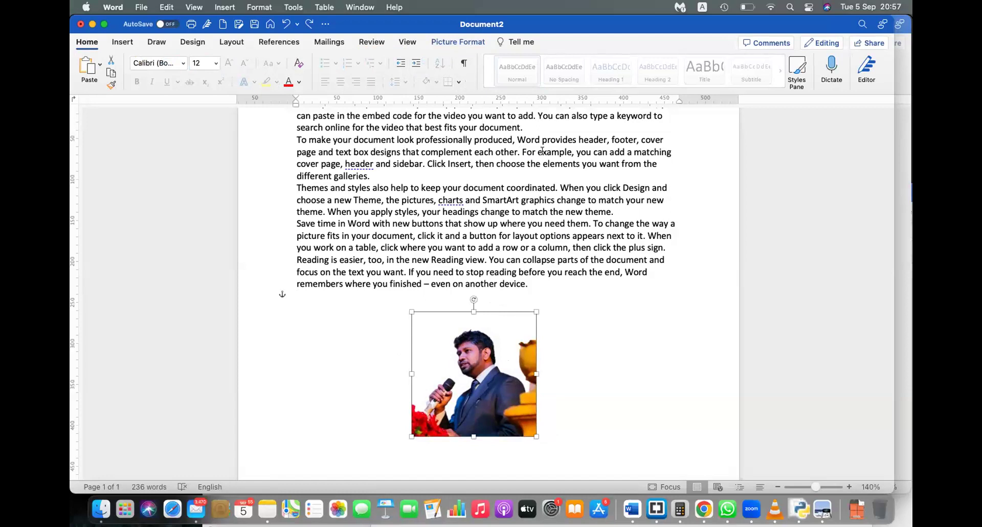
left_click(457, 43)
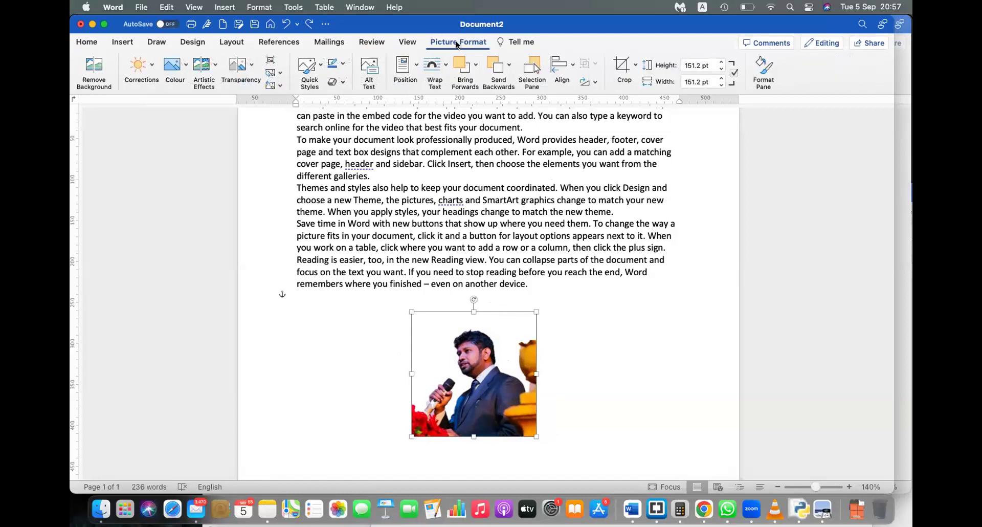
Apply a perspective bevel effect to the photo, nudge it left and down, then undo
left_click(315, 73)
left_click(312, 60)
left_click(338, 83)
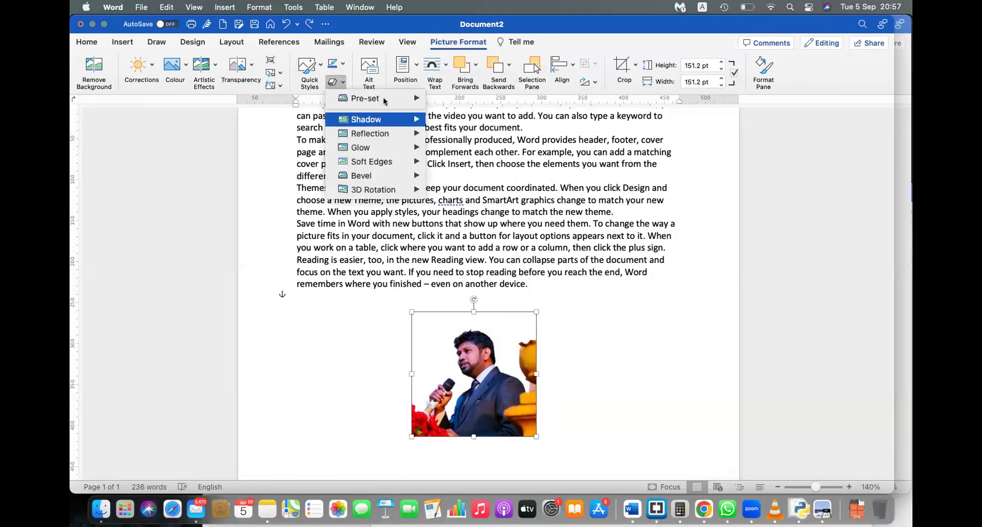
mouse_move(387, 100)
left_click(439, 224)
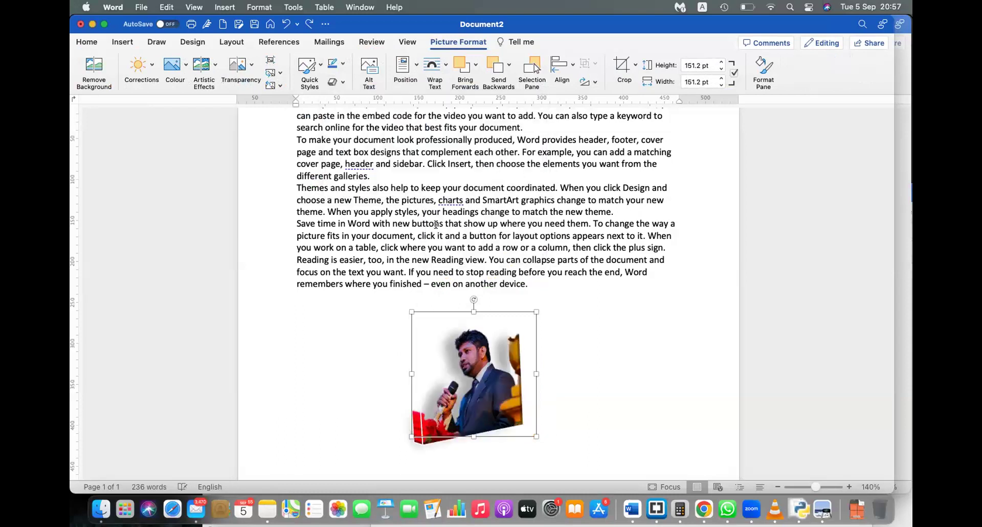
left_click(597, 460)
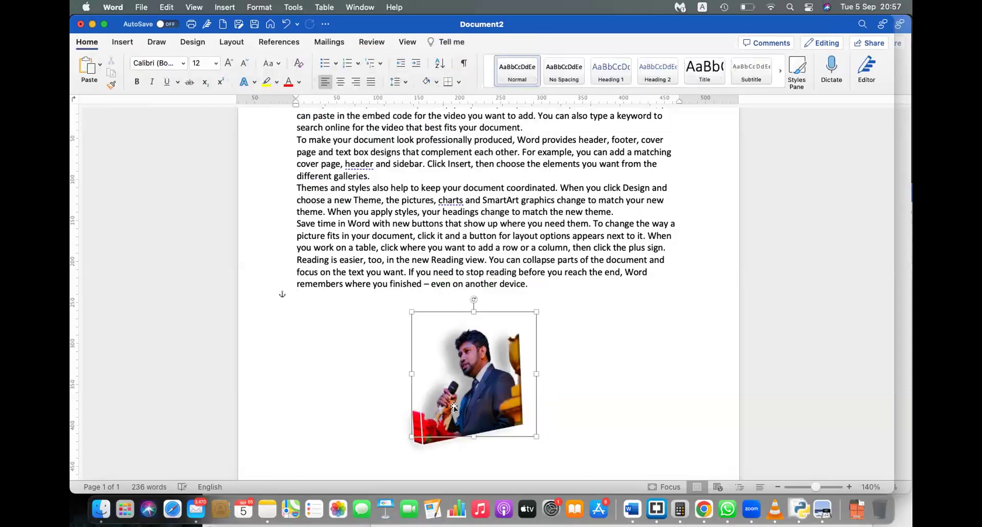
left_click_drag(453, 406, 388, 420)
left_click(559, 397)
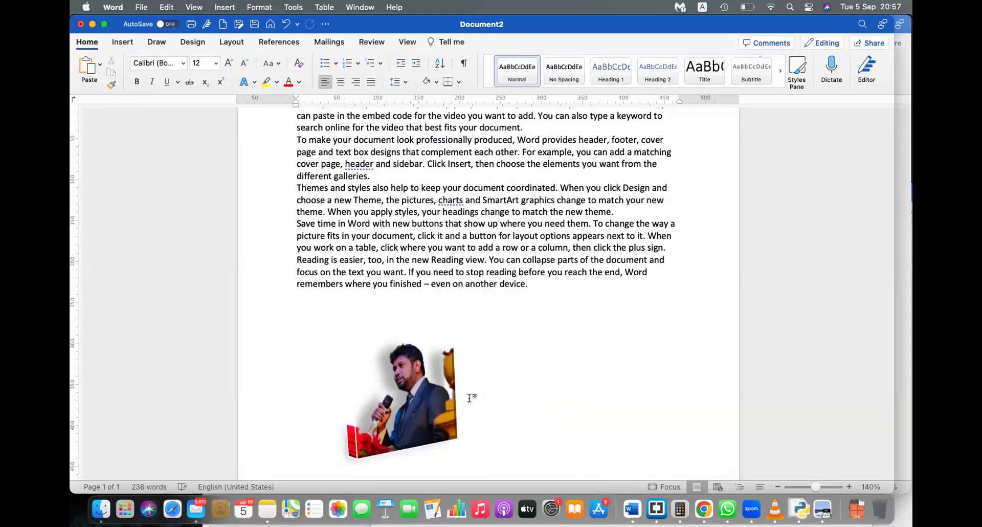
key("super+z")
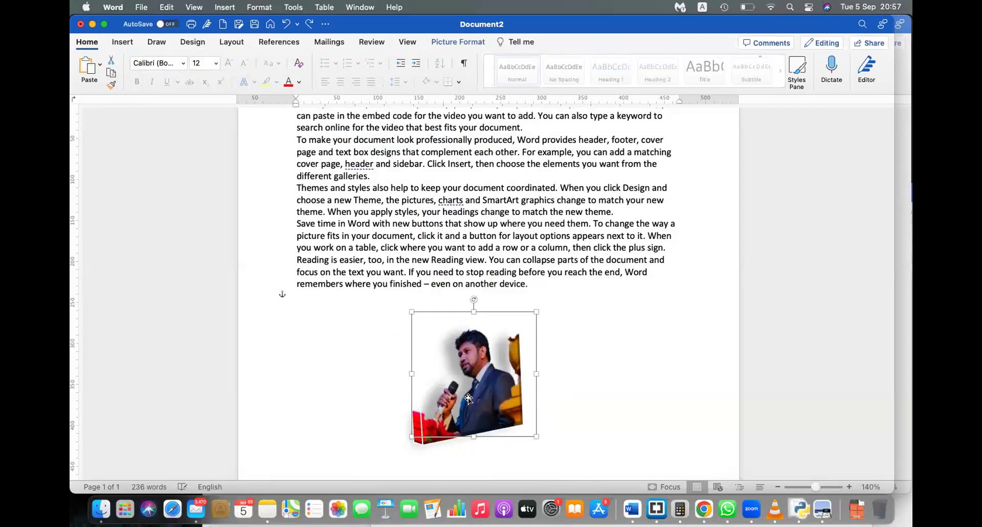
Give the photo a perspective 3D tilt, then undo it
left_click(453, 43)
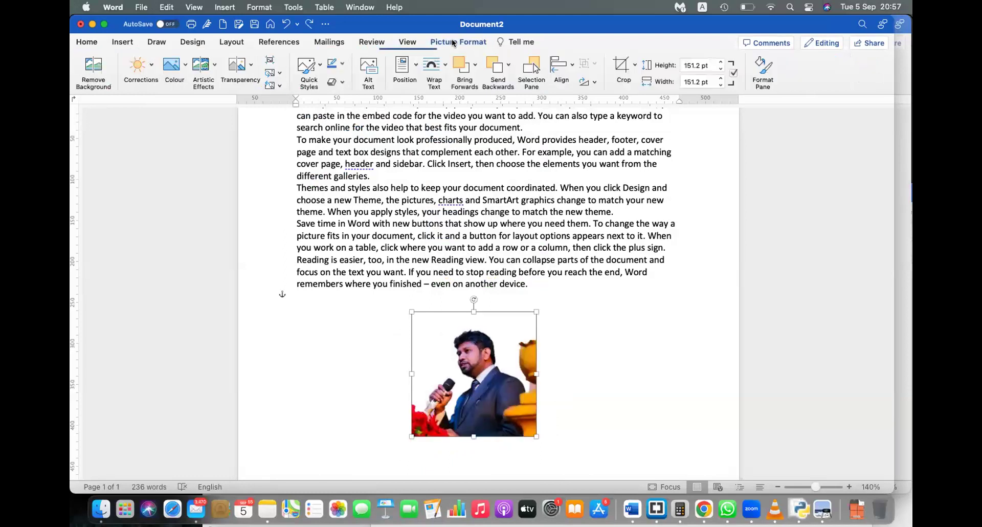
left_click(334, 82)
mouse_move(386, 187)
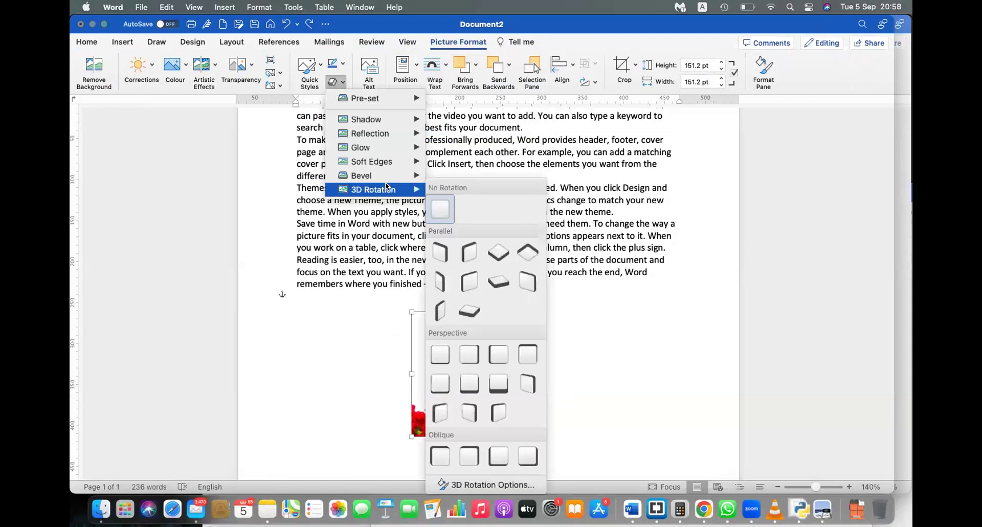
left_click(498, 384)
left_click(593, 384)
key("super+z")
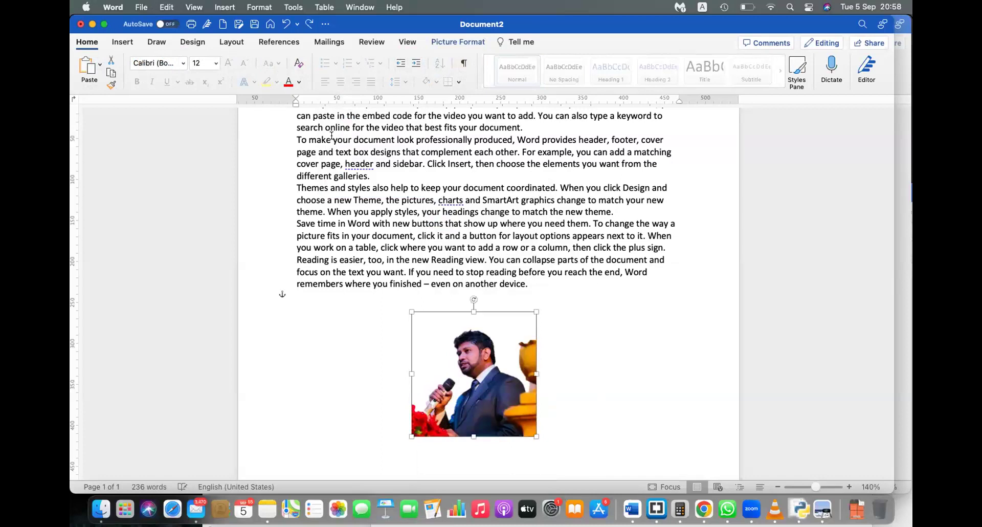
Open the Picture Border outline colours and close them without changing anything
left_click(457, 41)
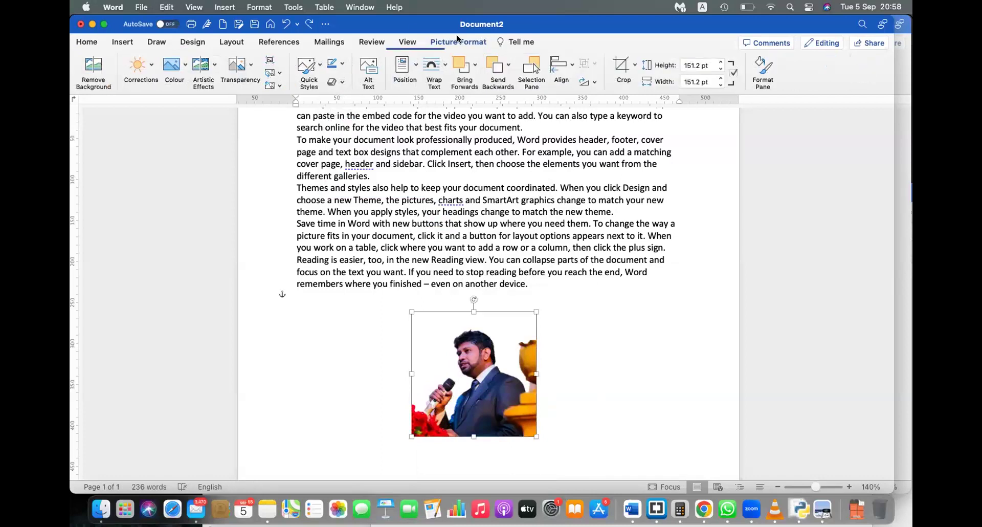
left_click(344, 64)
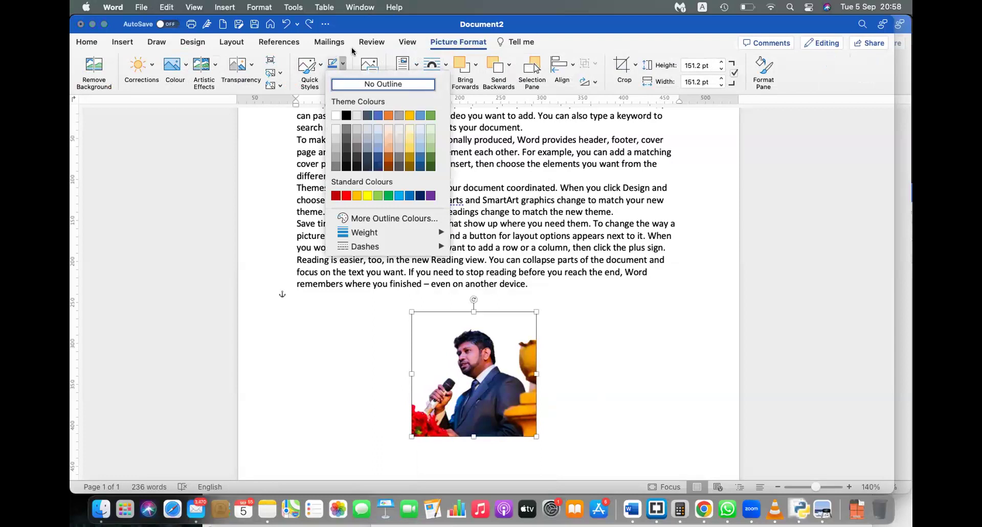
left_click(351, 50)
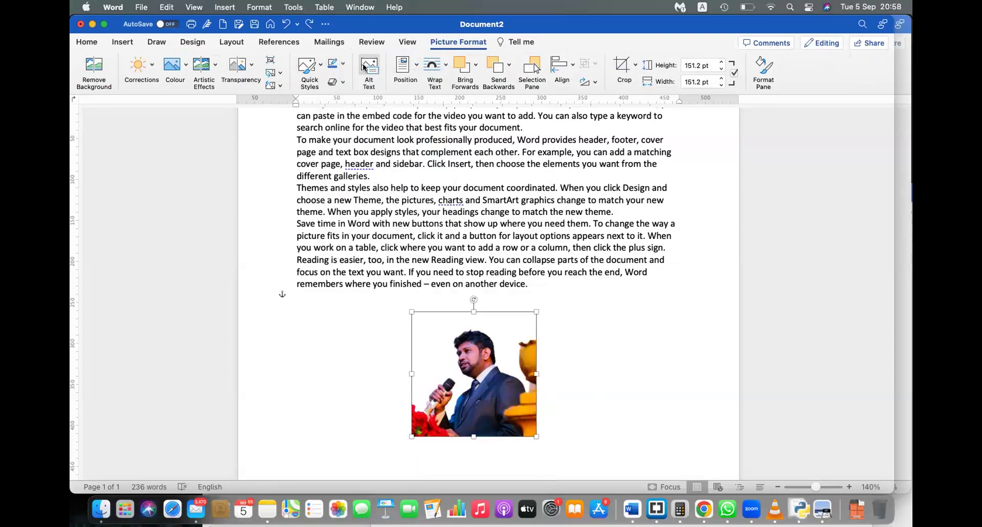
Replace the photo's auto-generated alt text with a typed 'Picture of' description naming the pictured person
left_click(364, 67)
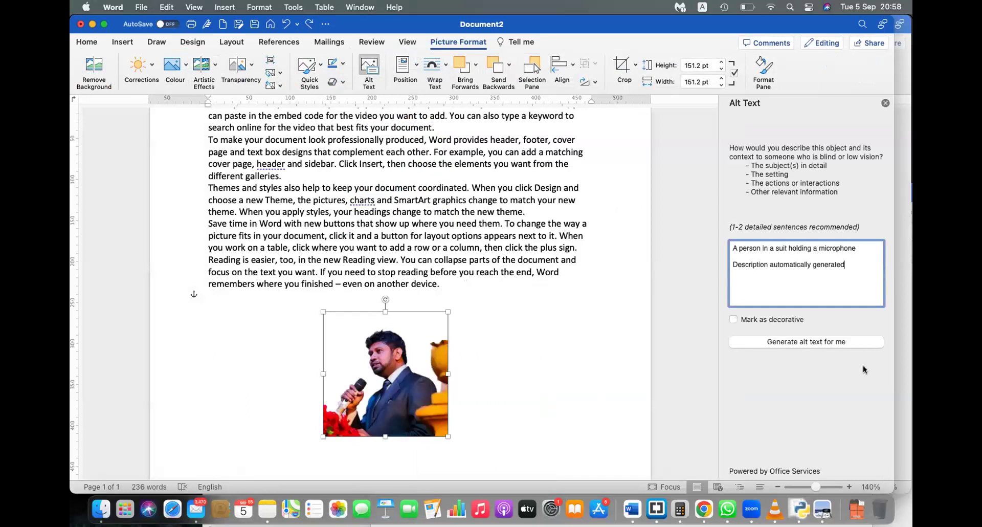
triple_click(839, 264)
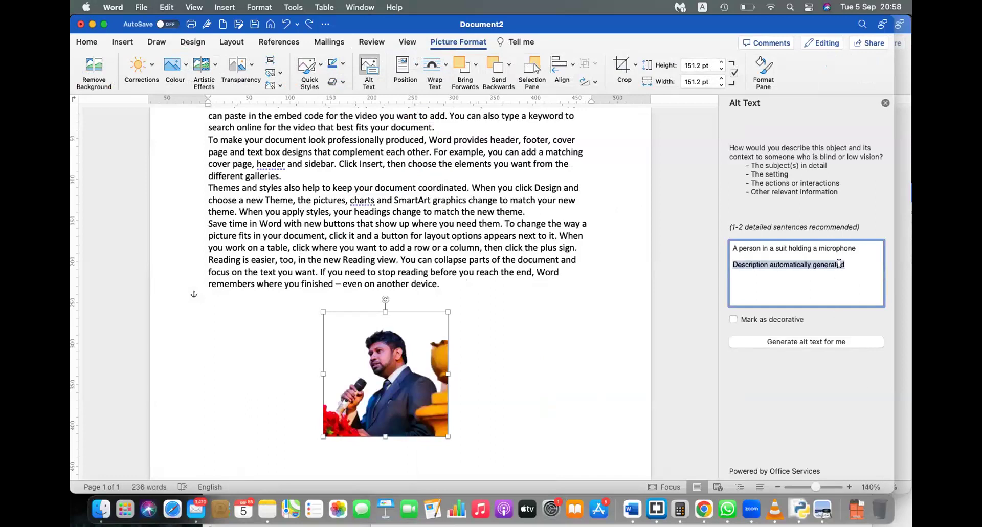
key("super+a")
type("Dasun")
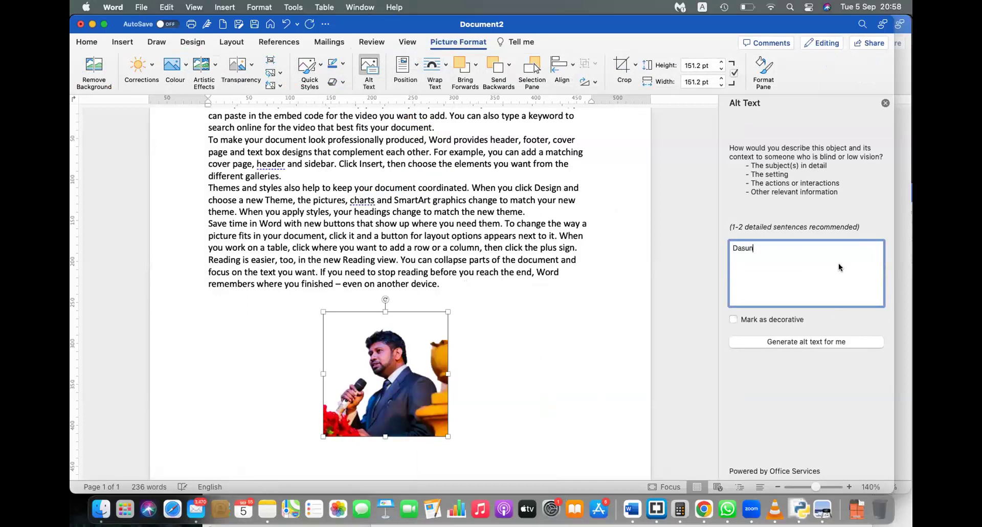
key("BackSpace")
key("BackSpace")
key("BackSpace")
key("BackSpace")
key("BackSpace")
left_click(817, 341)
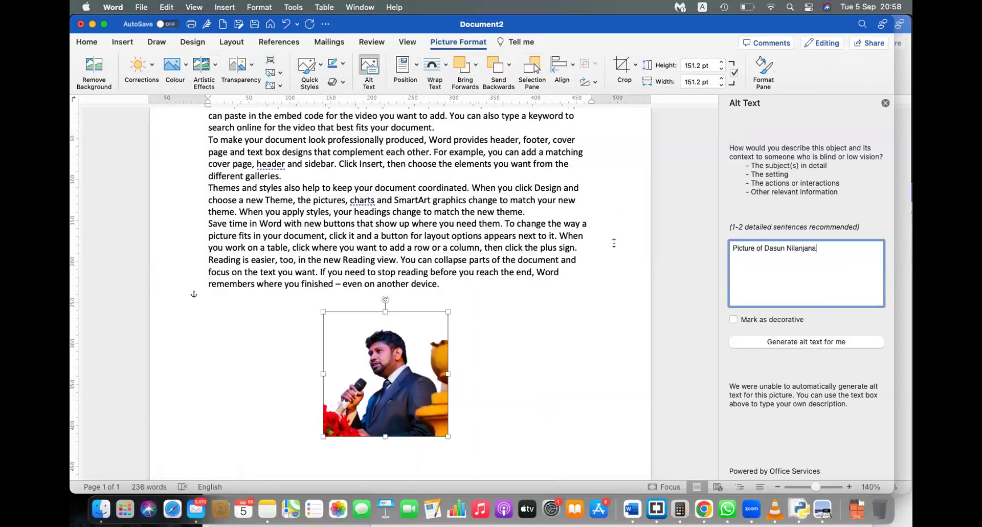
left_click(380, 344)
Set the photo's wrapping to Behind Text and drag its bottom-left crop handle inward
left_click(522, 377)
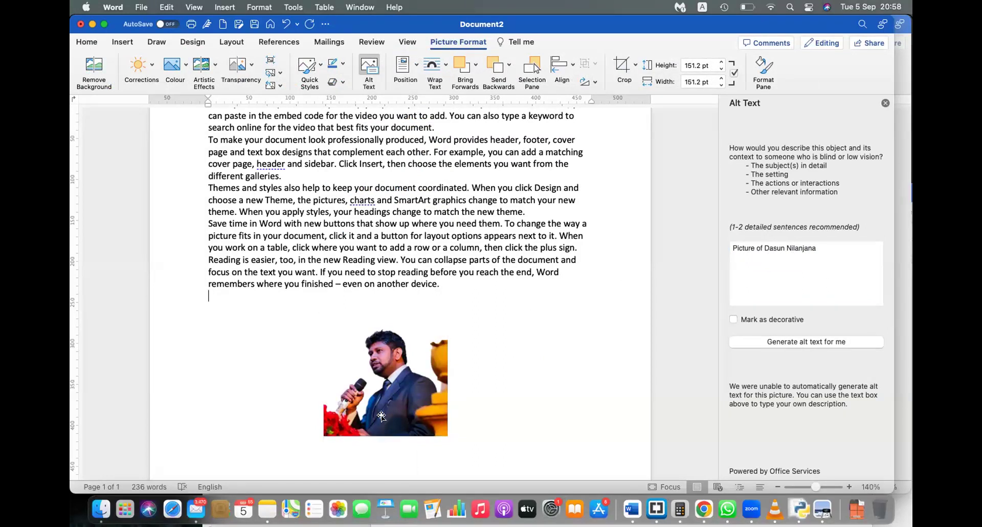
left_click(389, 416)
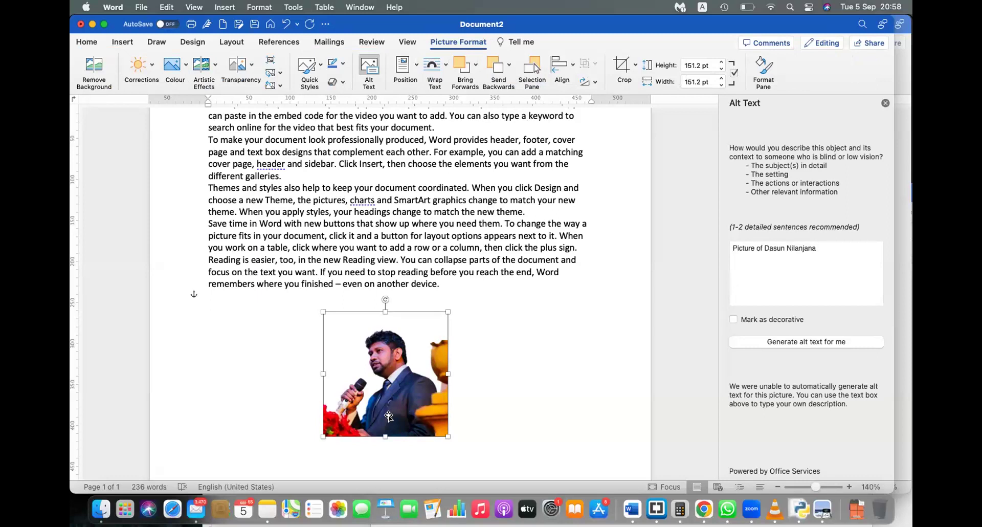
left_click(535, 392)
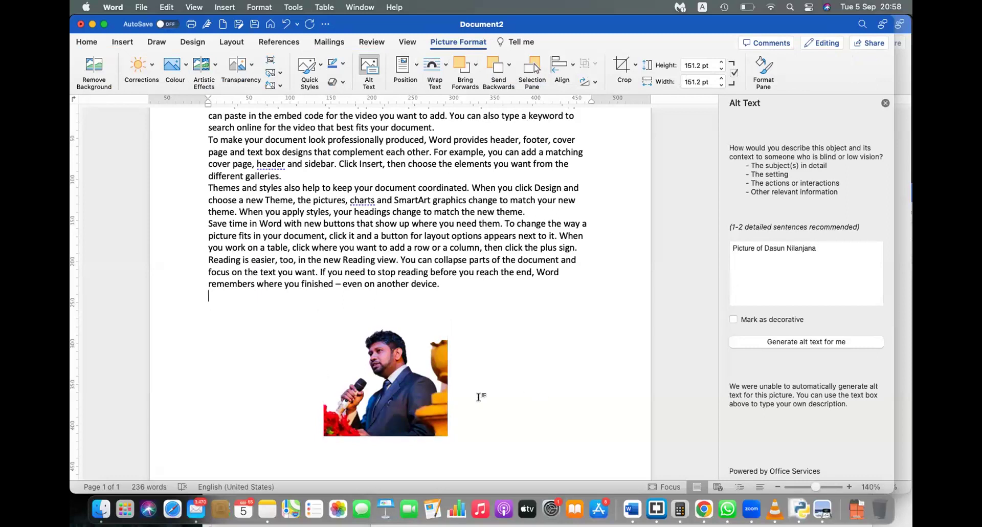
left_click(372, 387)
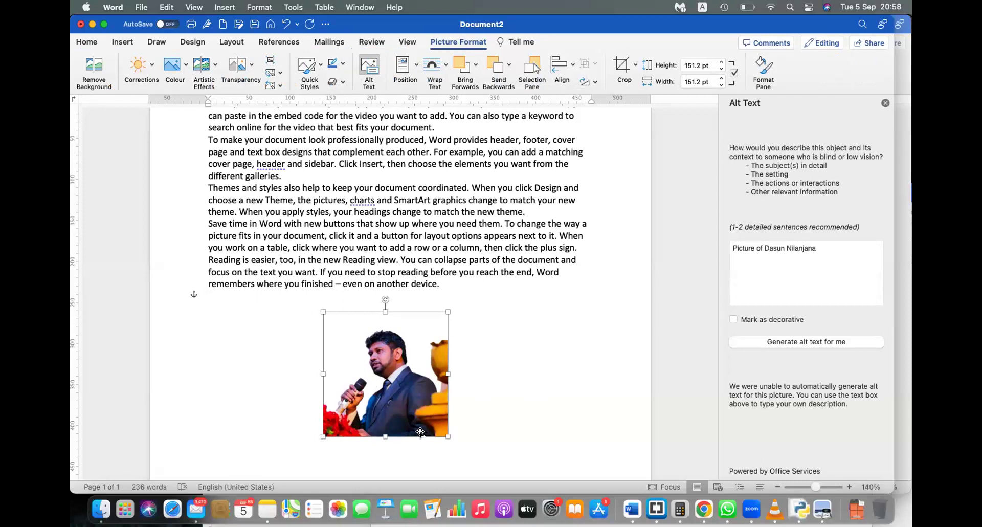
left_click(428, 70)
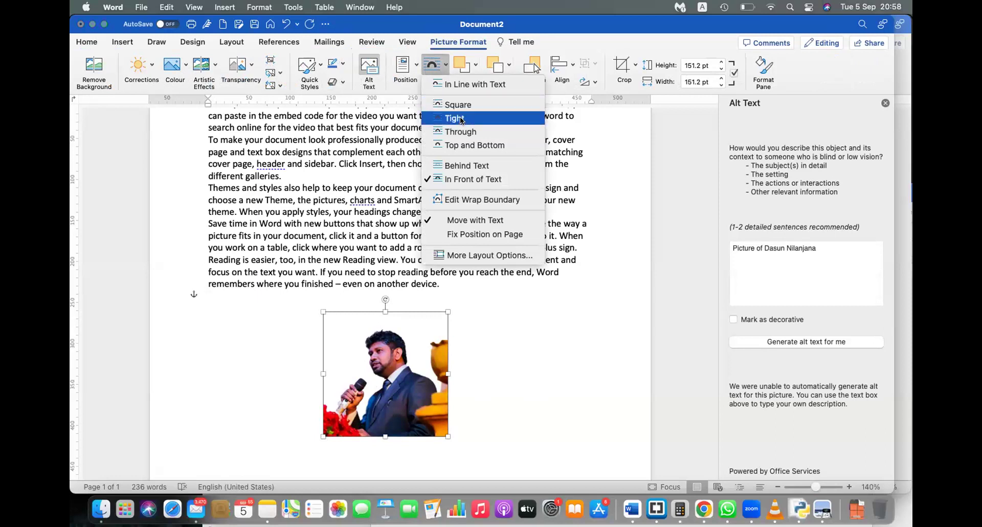
left_click(458, 170)
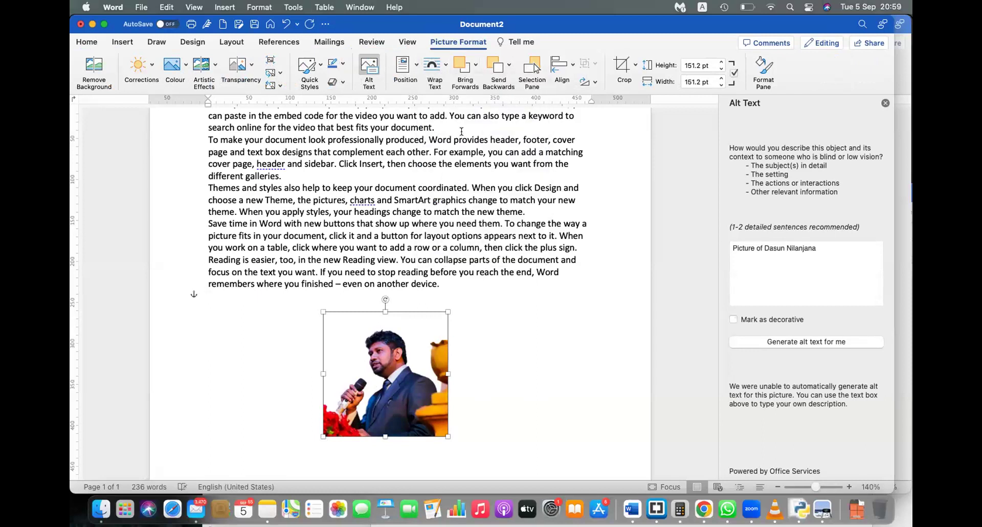
left_click(437, 73)
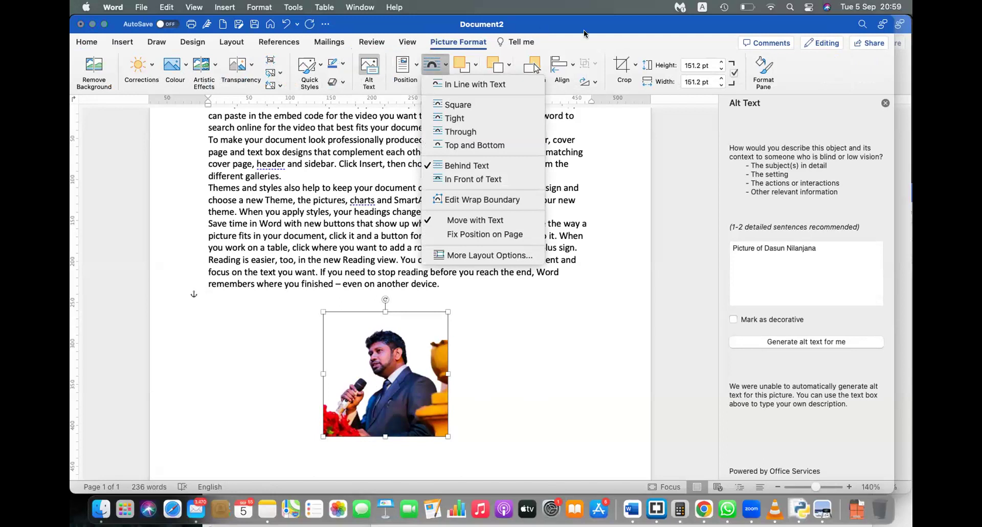
key("Escape")
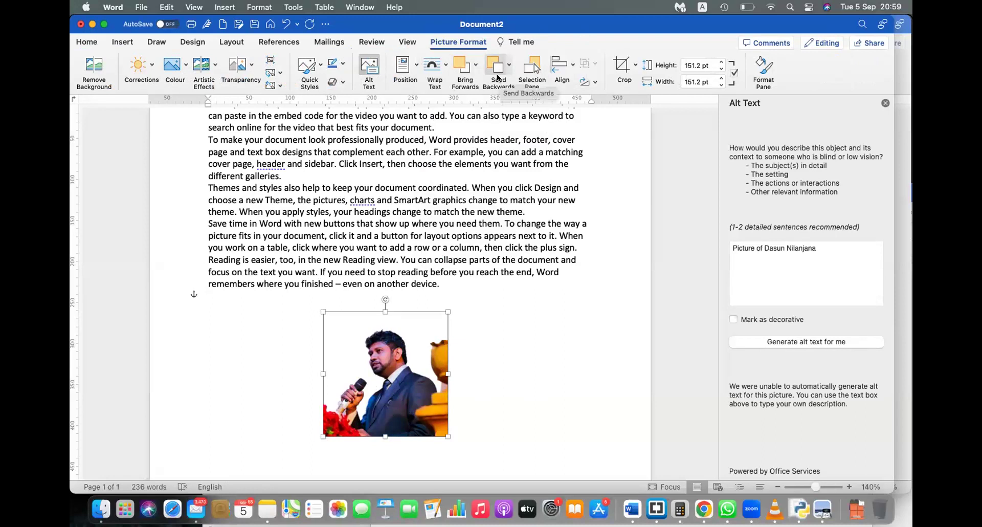
left_click(621, 65)
left_click_drag(329, 430, 353, 400)
Trim the photo's right side and shift the picture within the crop to centre the face
left_click_drag(445, 400, 424, 401)
key("Escape")
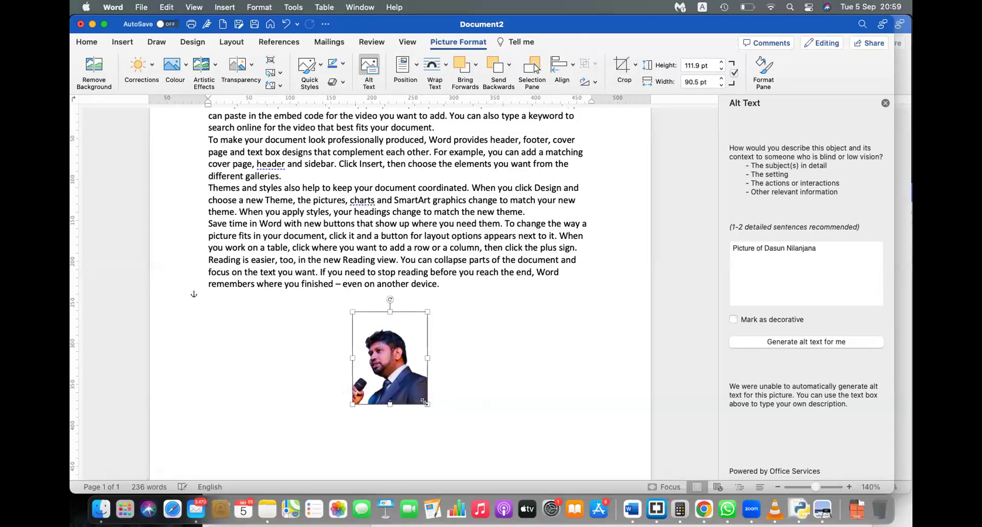
left_click(559, 373)
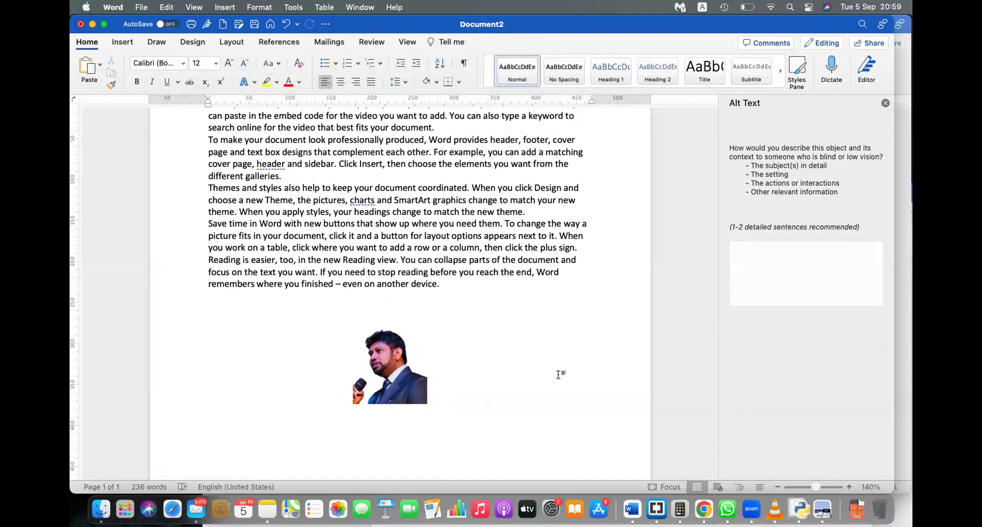
left_click(417, 352)
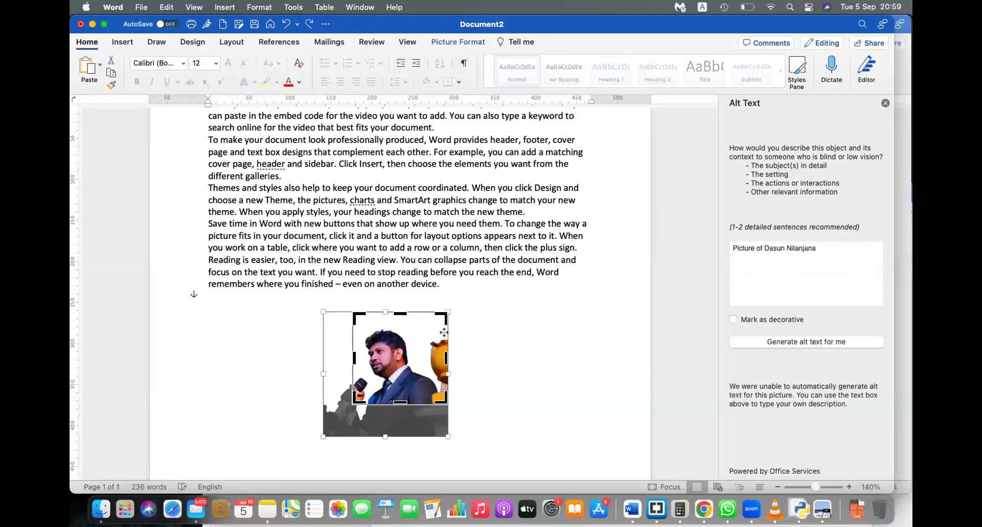
left_click(459, 34)
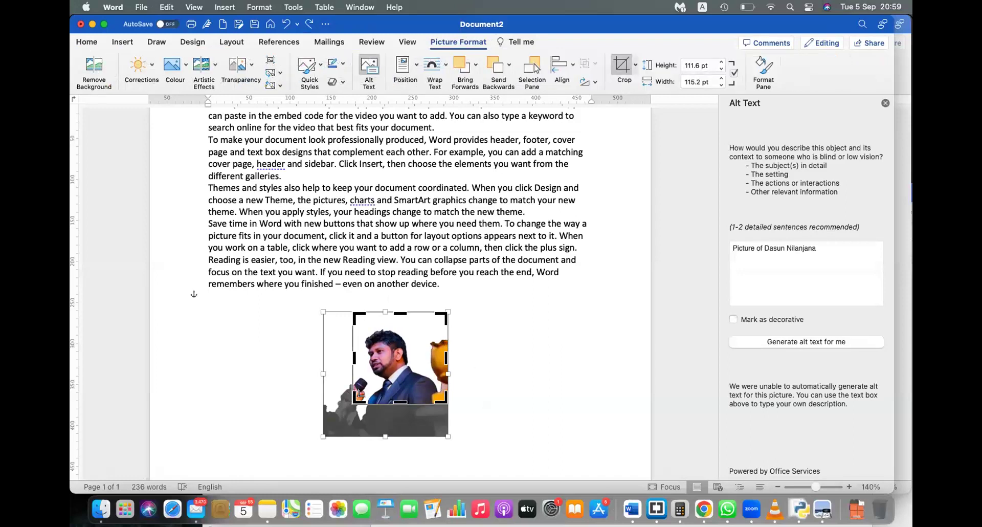
left_click_drag(347, 402, 368, 379)
left_click(481, 367)
Delete the photo from the document and mute the computer's sound
left_click(389, 363)
key("Delete")
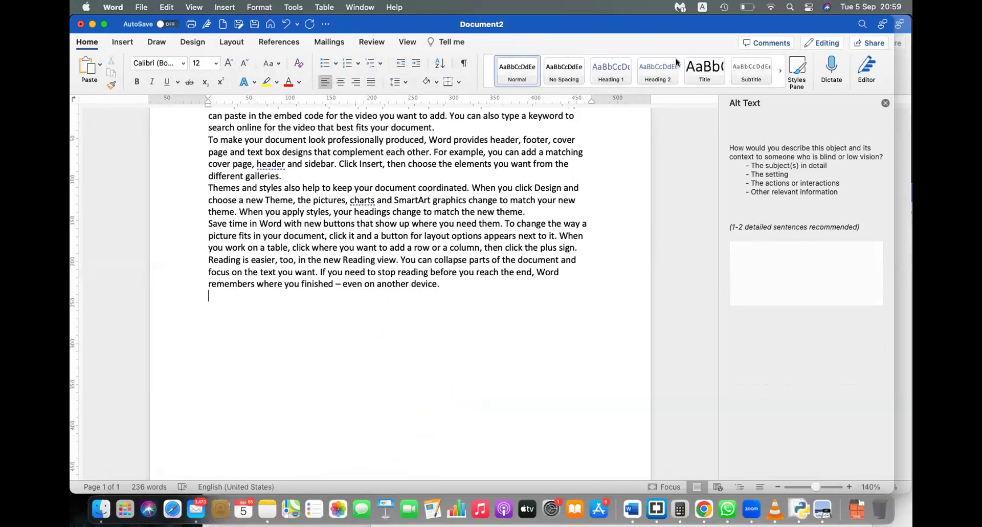
key("XF86AudioLowerVolume")
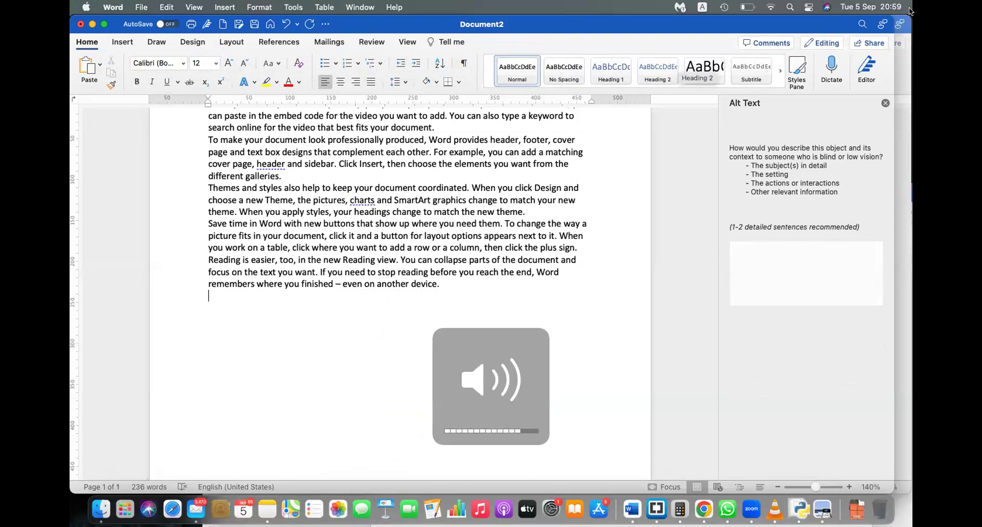
key("XF86AudioMute")
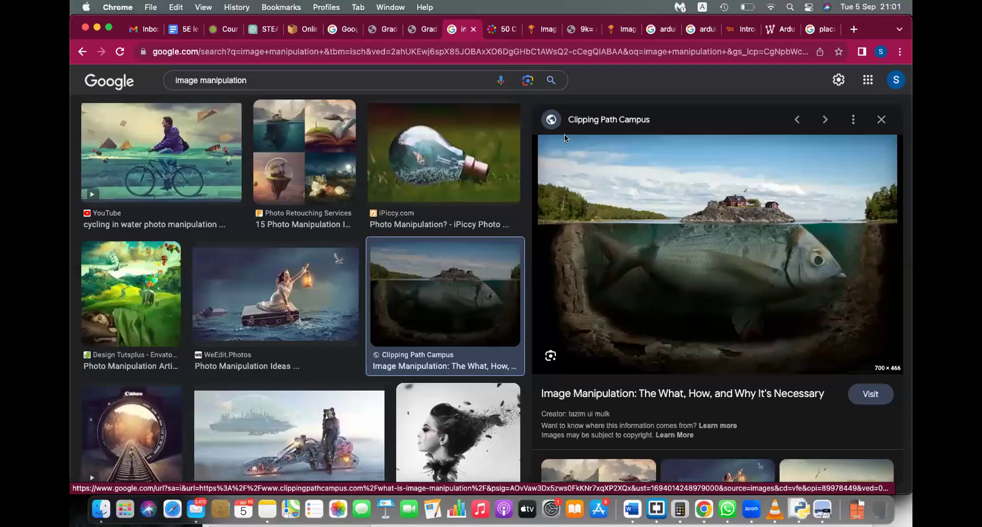
Look over the fish image zoomed in and the woman-on-suitcase image, adjusting the volume
left_click(619, 29)
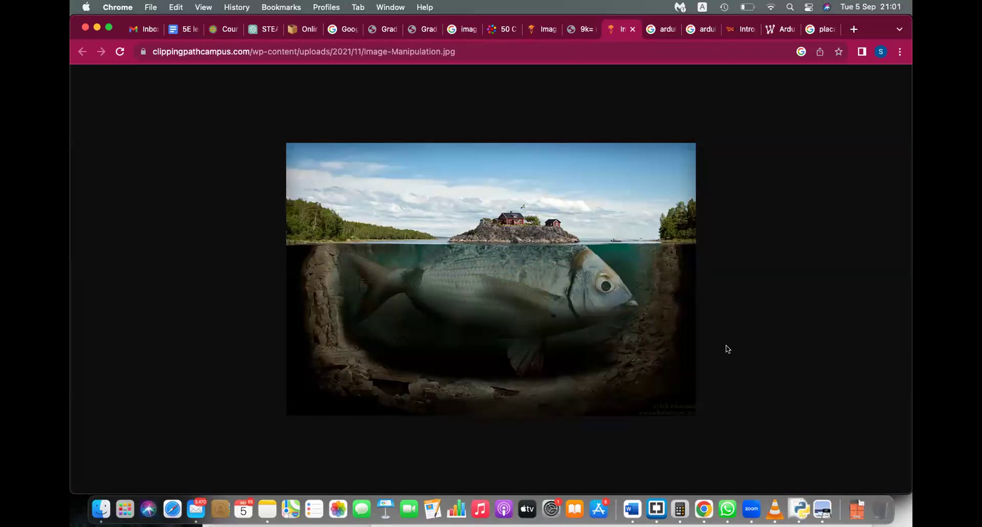
key("super+equal")
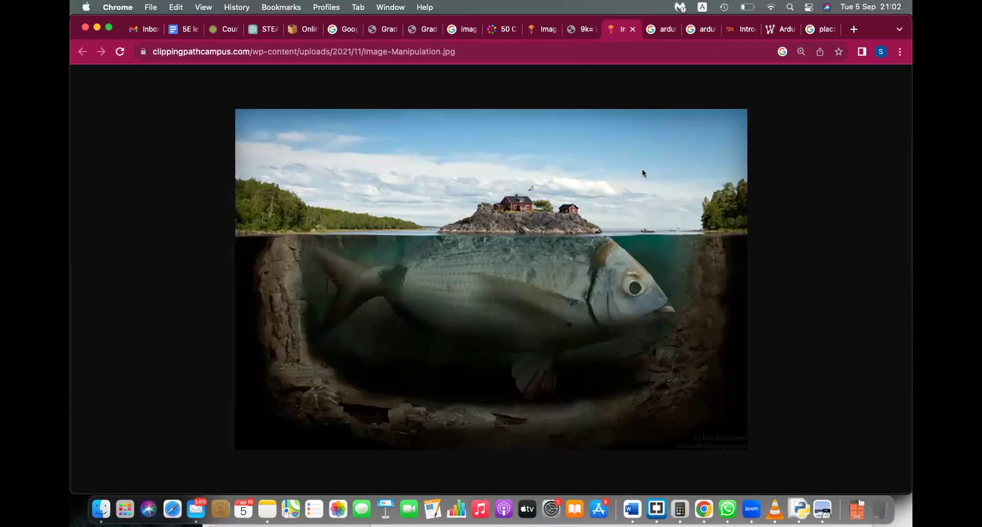
key("XF86AudioRaiseVolume")
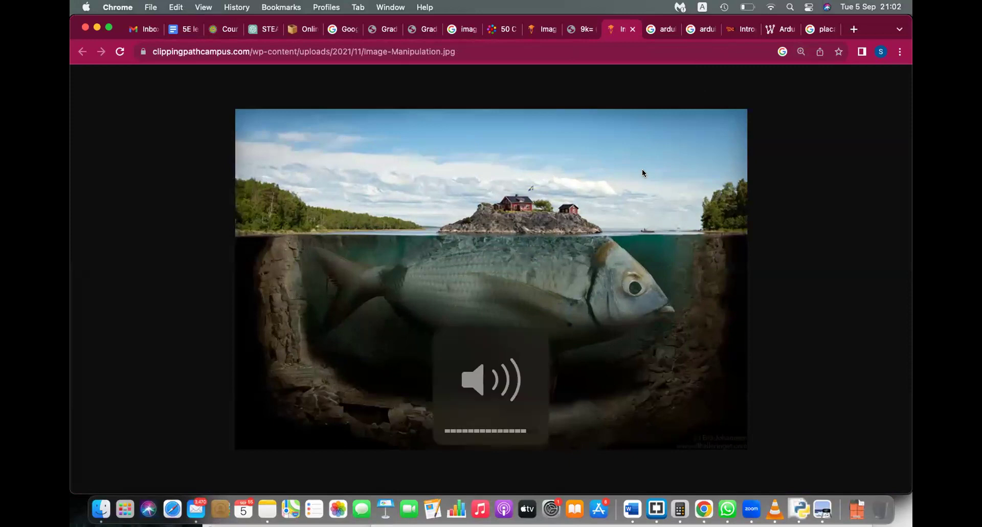
key("XF86AudioLowerVolume")
left_click(576, 29)
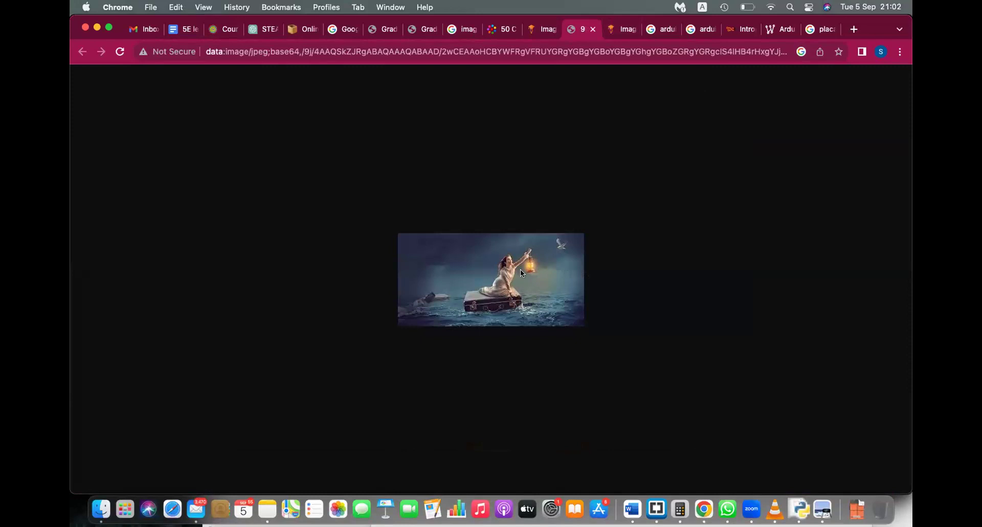
Scroll through the 'Image Manipulation: The What, How, and Why' article to its software list
left_click(541, 29)
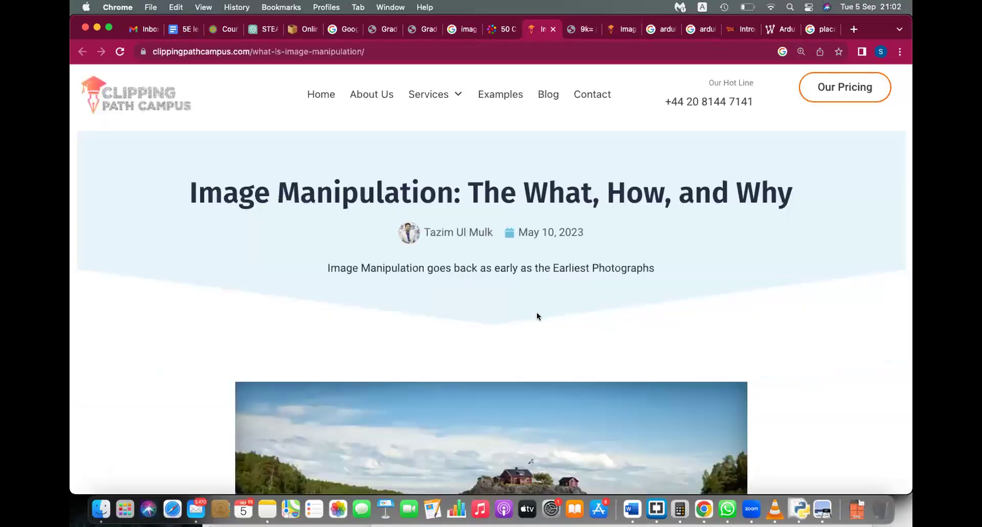
scroll(535, 313, "down", 5)
scroll(537, 313, "down", 15)
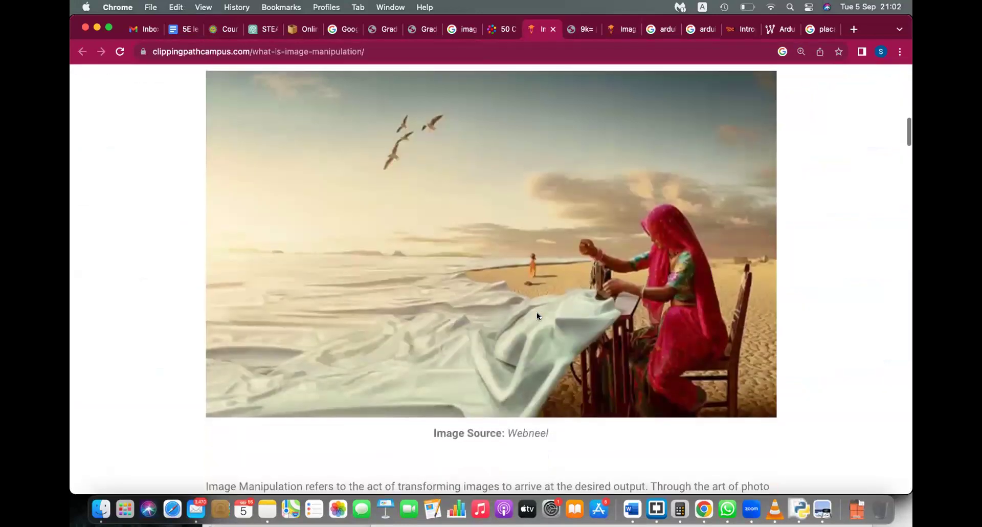
scroll(536, 313, "down", 6)
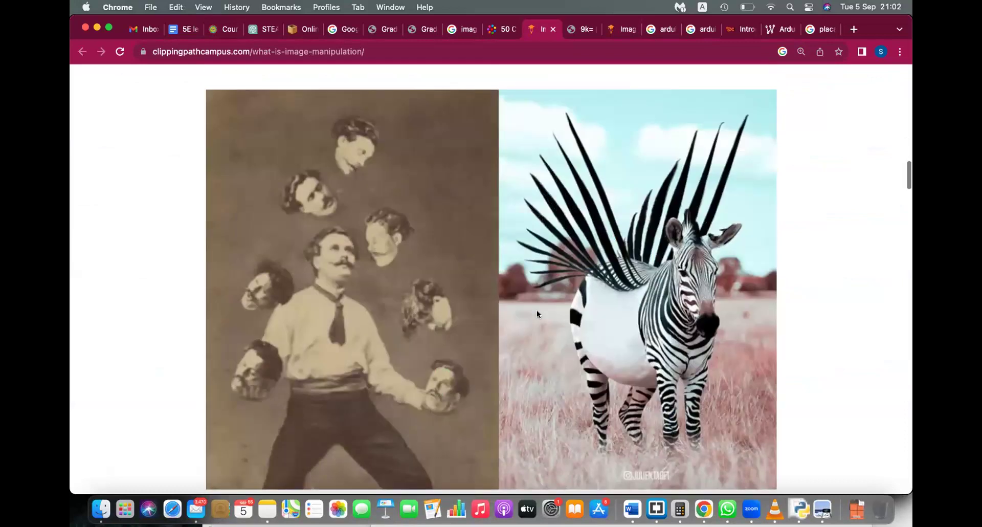
scroll(536, 312, "down", 10)
scroll(536, 312, "up", 2)
scroll(536, 312, "down", 8)
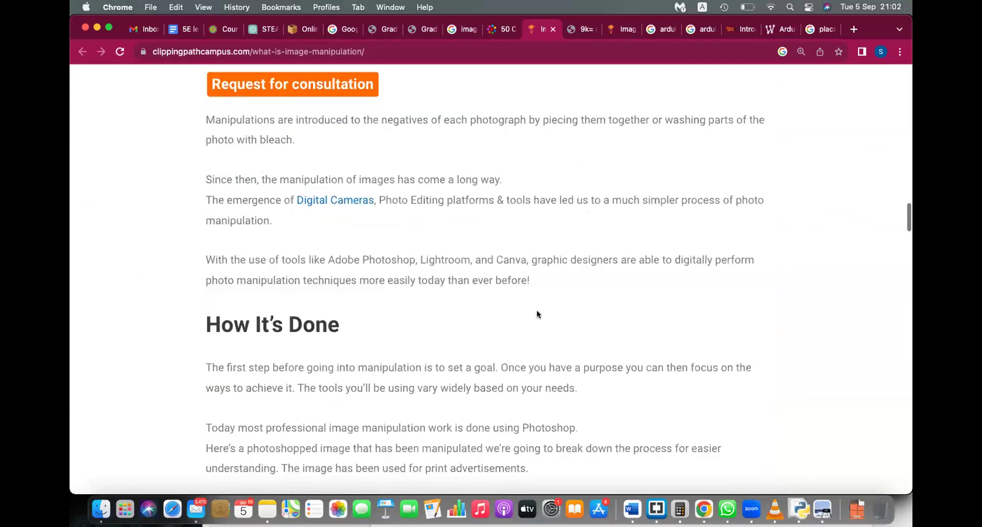
scroll(537, 312, "down", 6)
scroll(536, 312, "up", 2)
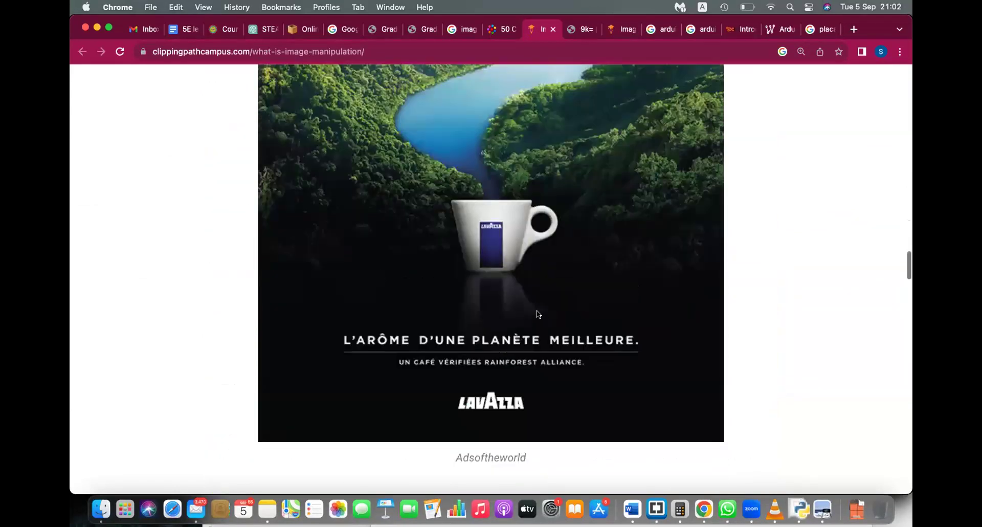
scroll(536, 313, "down", 2)
scroll(537, 313, "down", 8)
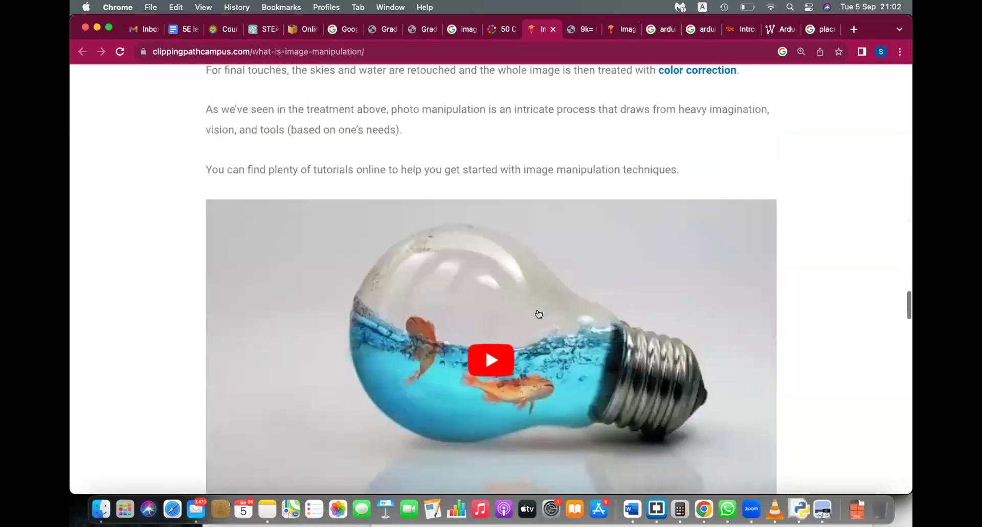
scroll(538, 313, "down", 1)
scroll(534, 307, "down", 10)
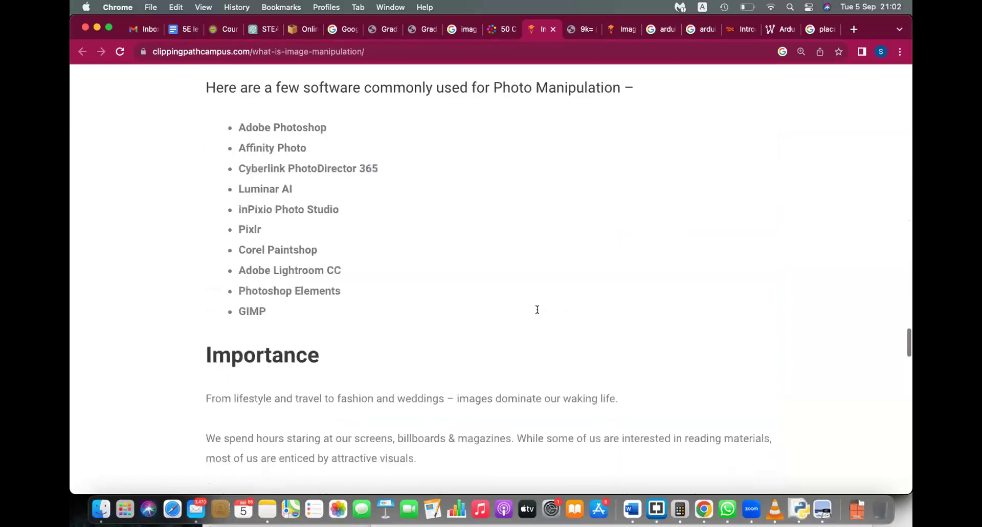
Open the webneel lips-and-balloon picture in a new tab and view it at 150%
left_click(501, 30)
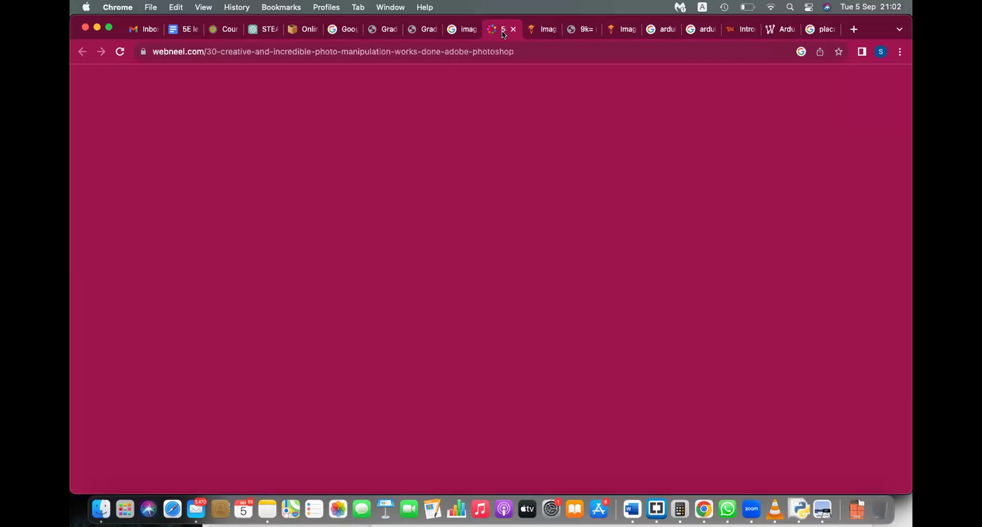
scroll(459, 316, "down", 7)
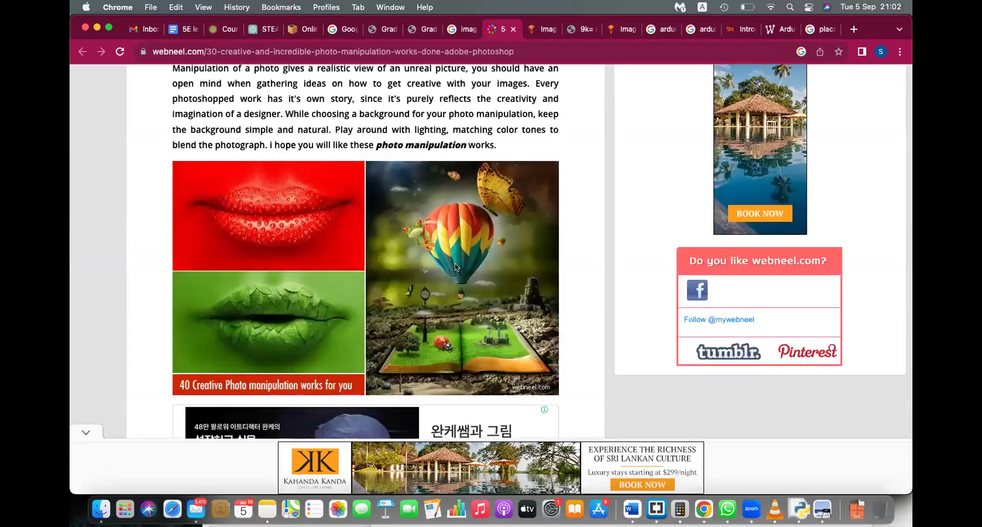
right_click(449, 231)
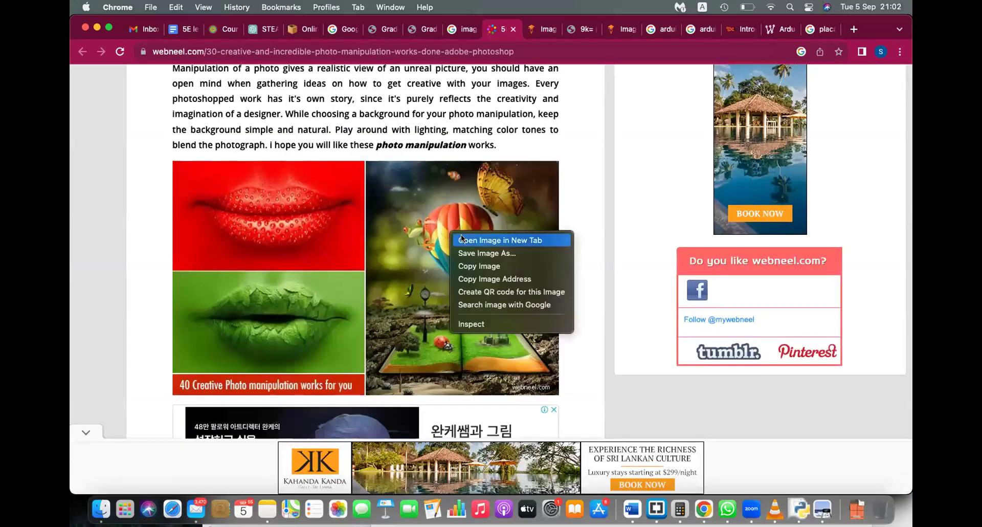
left_click(462, 240)
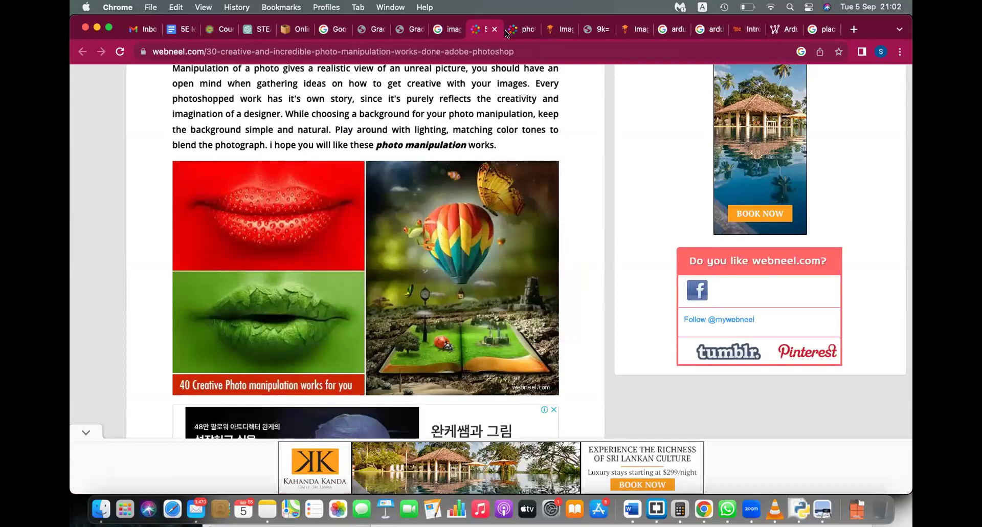
left_click(524, 31)
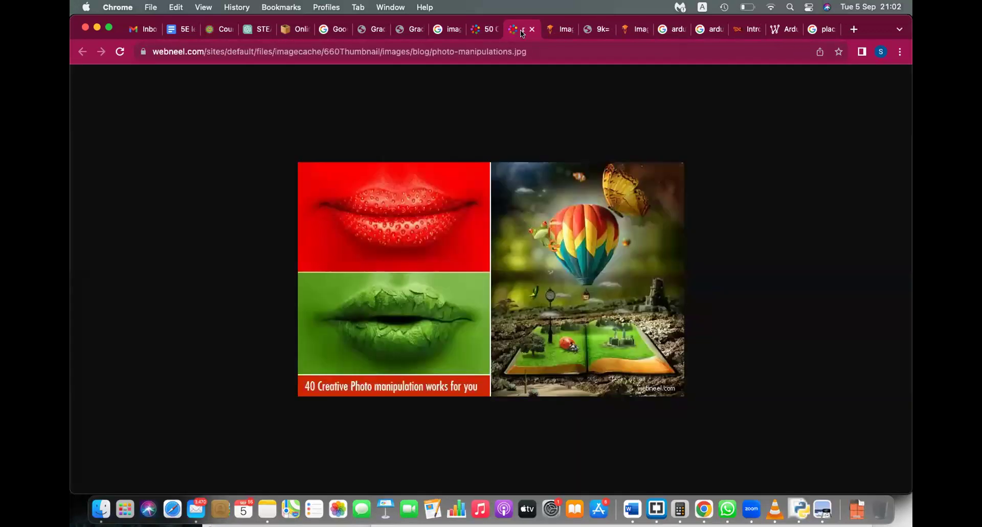
key("super+equal")
key("super+equal")
key("super+equal")
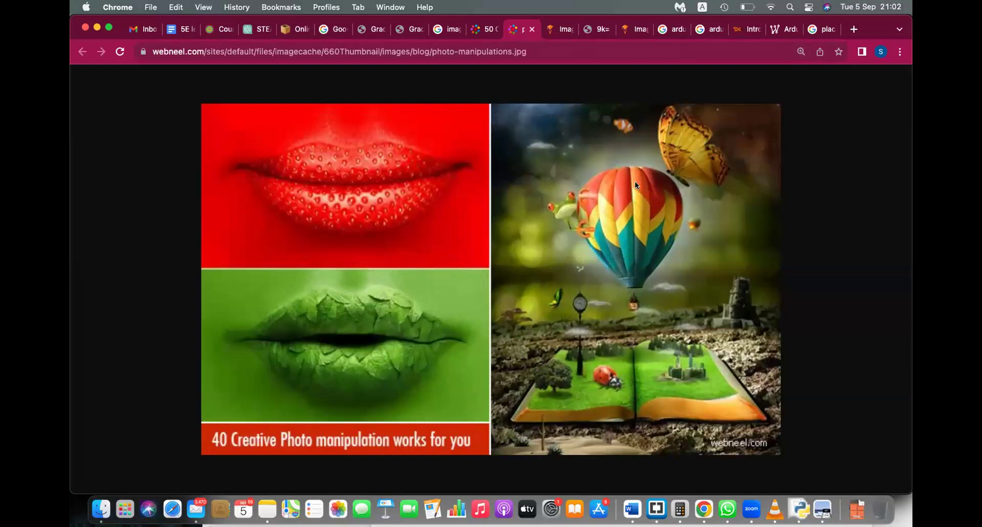
Return through the open tabs to the 'image manipulation' Google Images results
left_click(557, 30)
left_click(600, 30)
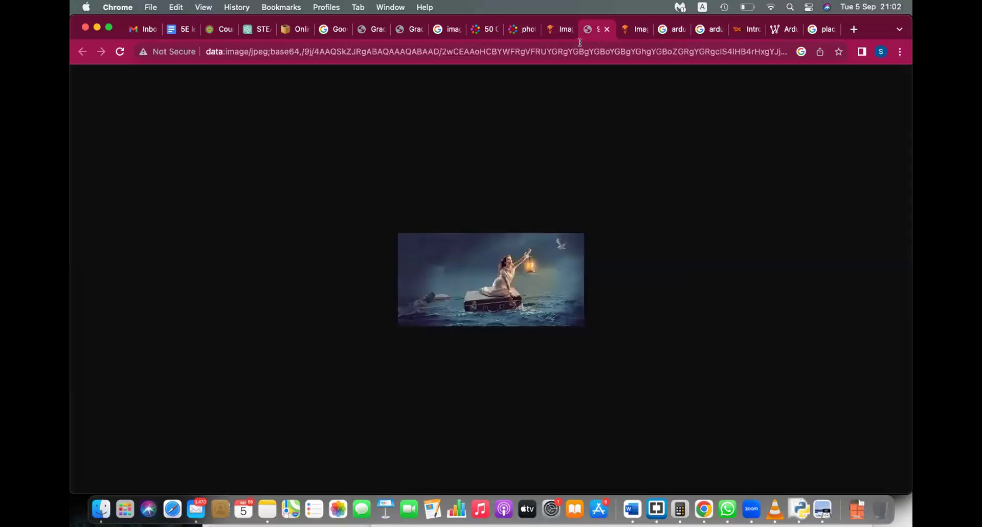
left_click(449, 32)
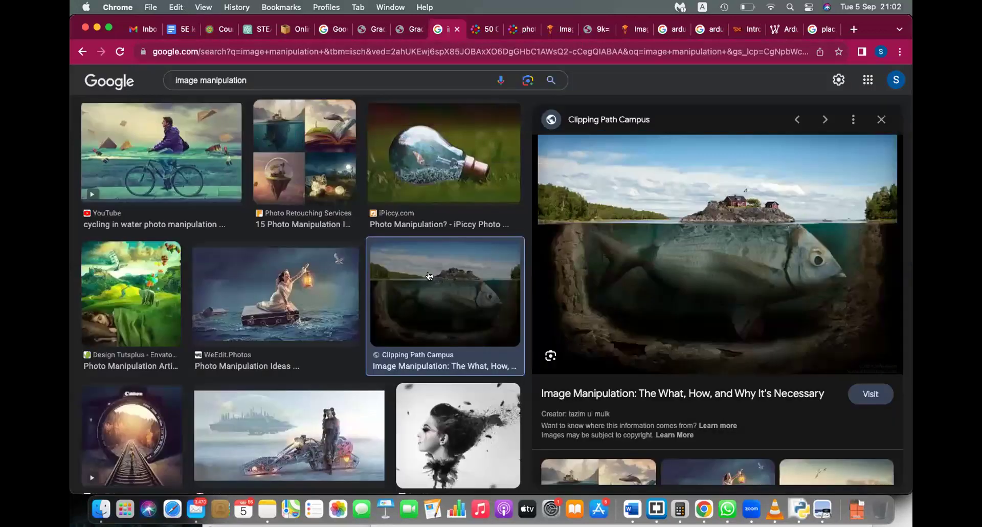
Open the WeEdit.Photos retouching-blog.png lantern picture full size in a new tab
left_click(328, 314)
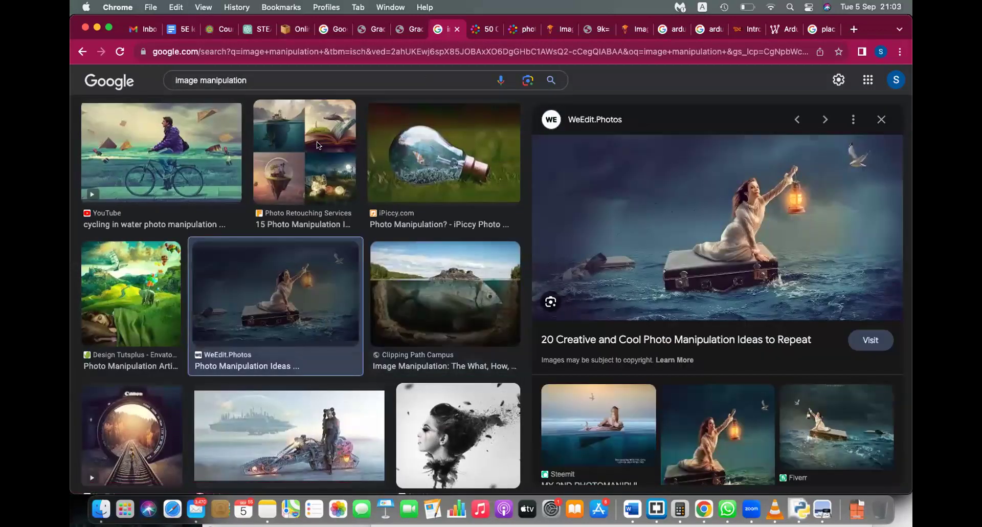
right_click(628, 226)
left_click(691, 344)
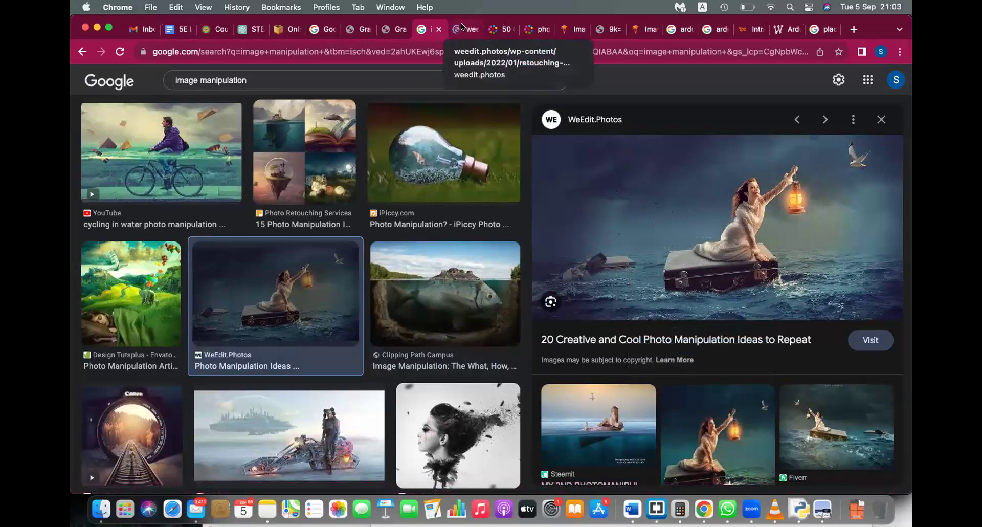
left_click(462, 29)
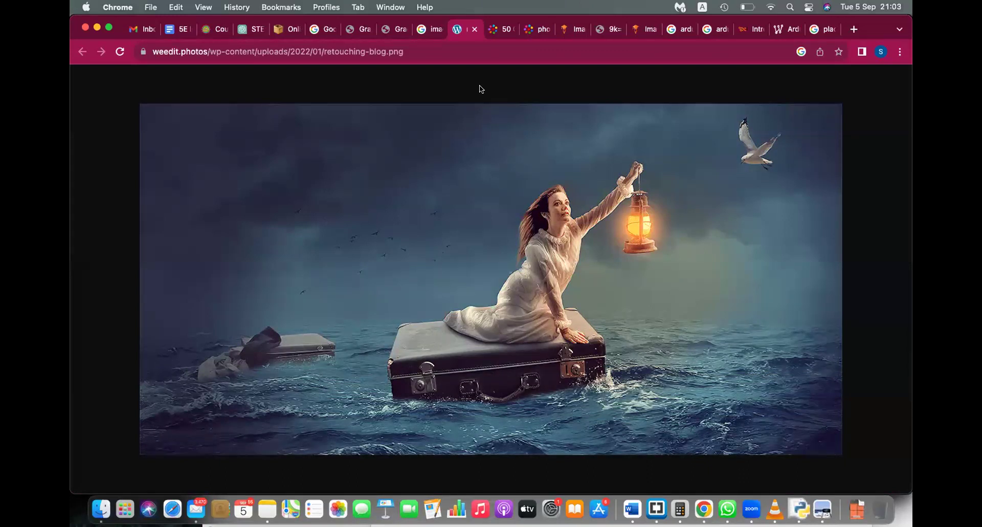
right_click(633, 510)
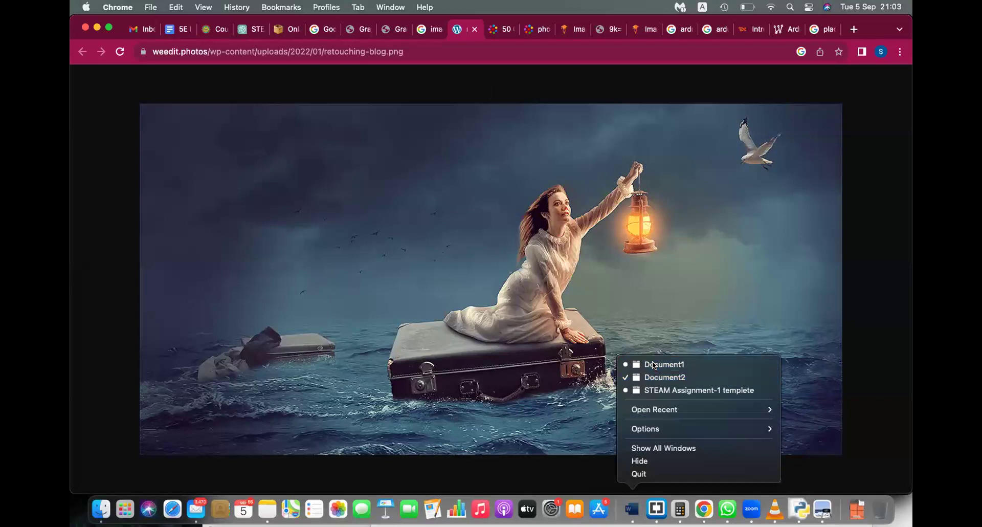
Bring Document2 to the front using Word's dock menu of open documents
left_click(652, 363)
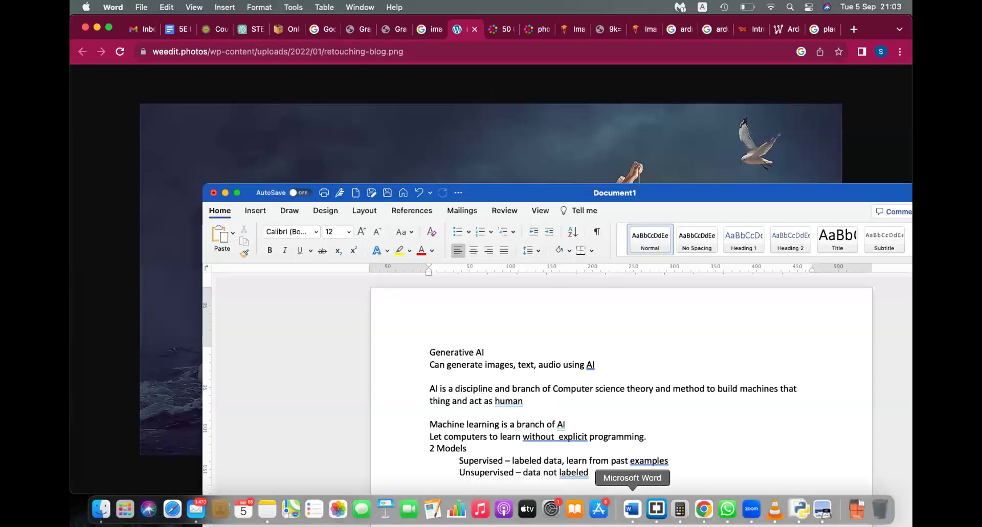
right_click(632, 509)
left_click(665, 376)
scroll(466, 264, "down", 1)
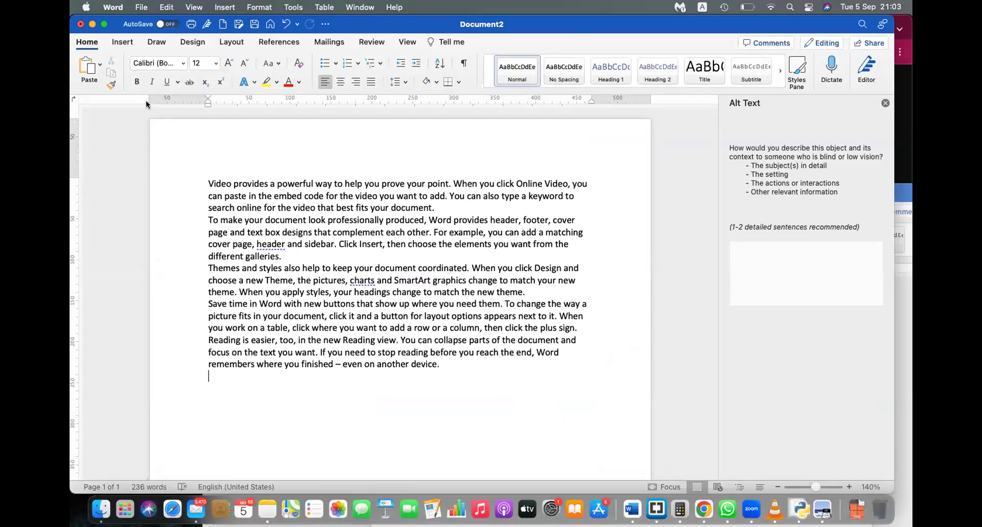
Give Document2 a header reading 'Some text' and return to the body
double_click(216, 142)
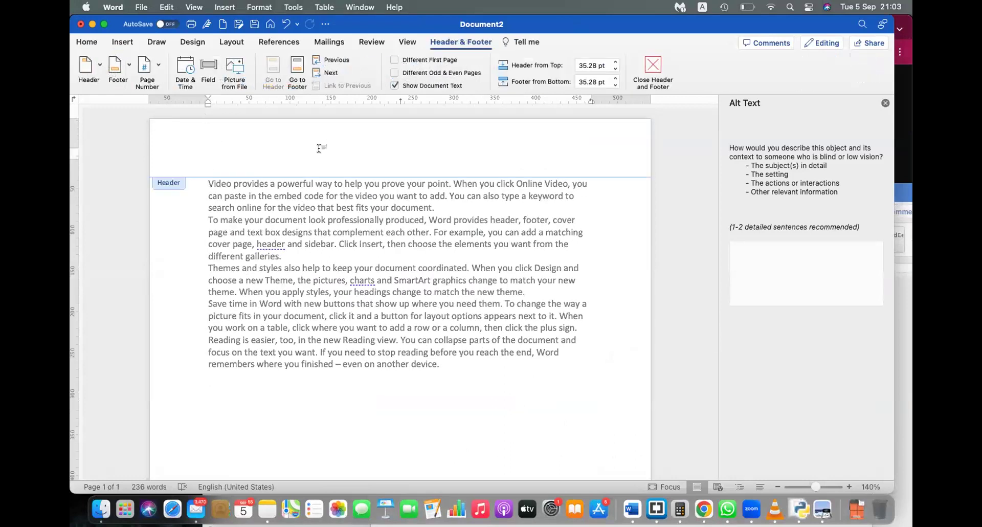
type("Some text")
double_click(424, 403)
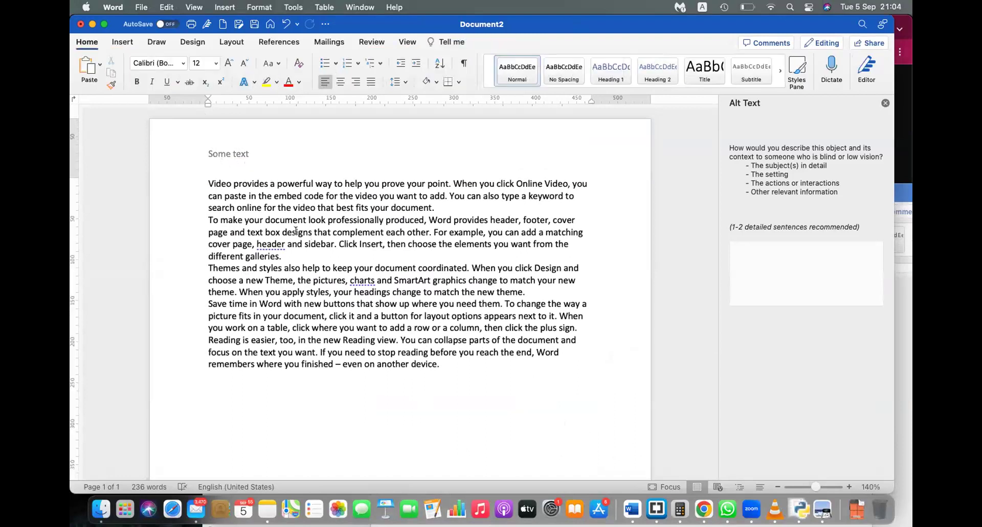
scroll(296, 225, "down", 10)
scroll(296, 228, "up", 10)
Create a new blank Document3 and close it again
key("XF86AudioRaiseVolume")
key("super+n")
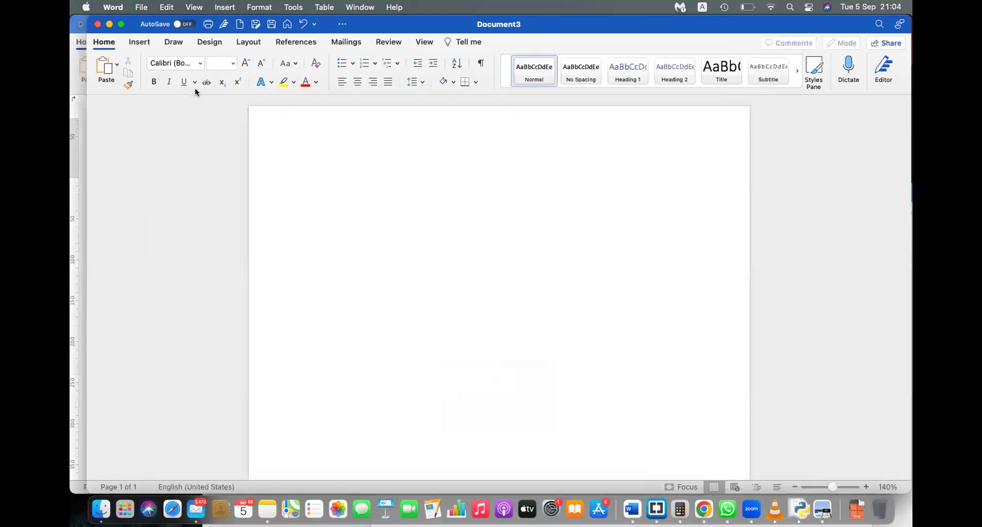
left_click(97, 25)
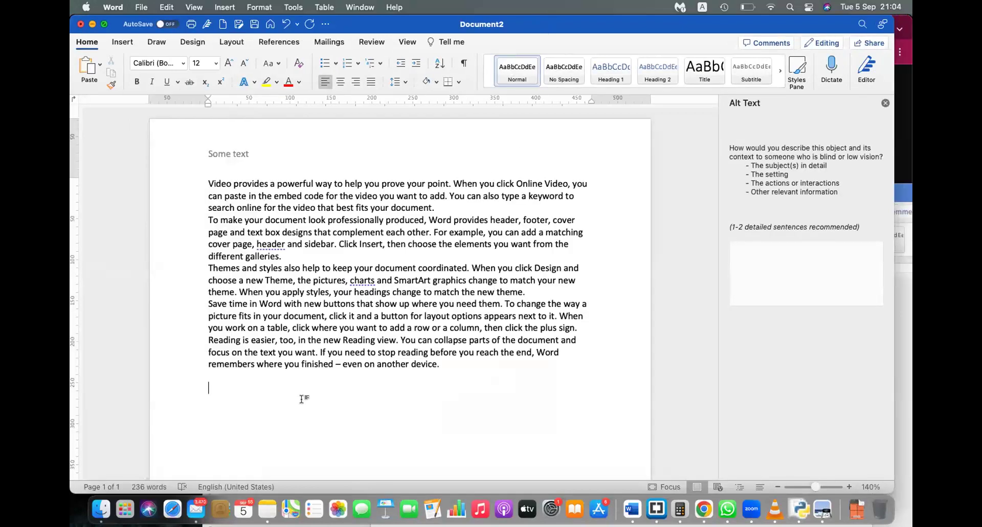
Insert two page breaks after the filler text so Document2 runs to three pages
key("super+Return")
scroll(217, 470, "down", 3)
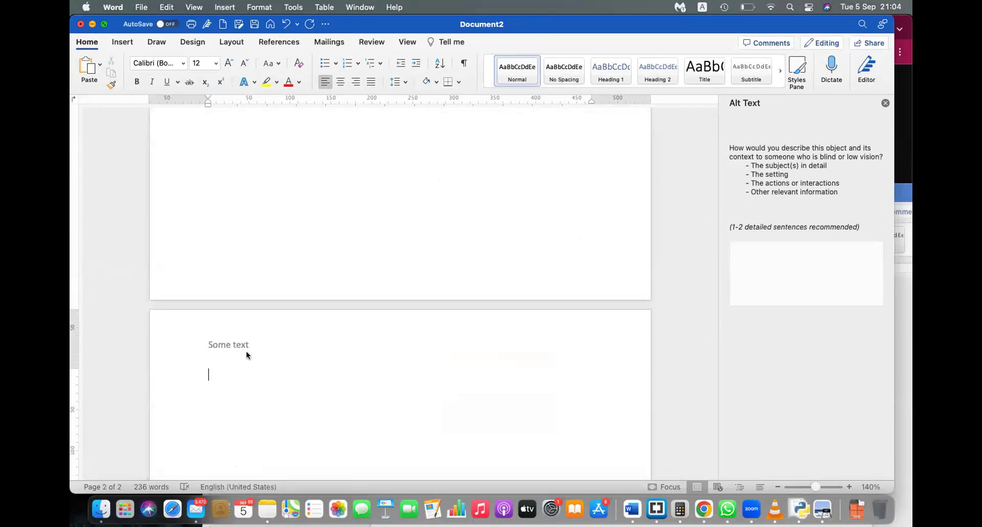
key("super+Return")
scroll(243, 343, "down", 3)
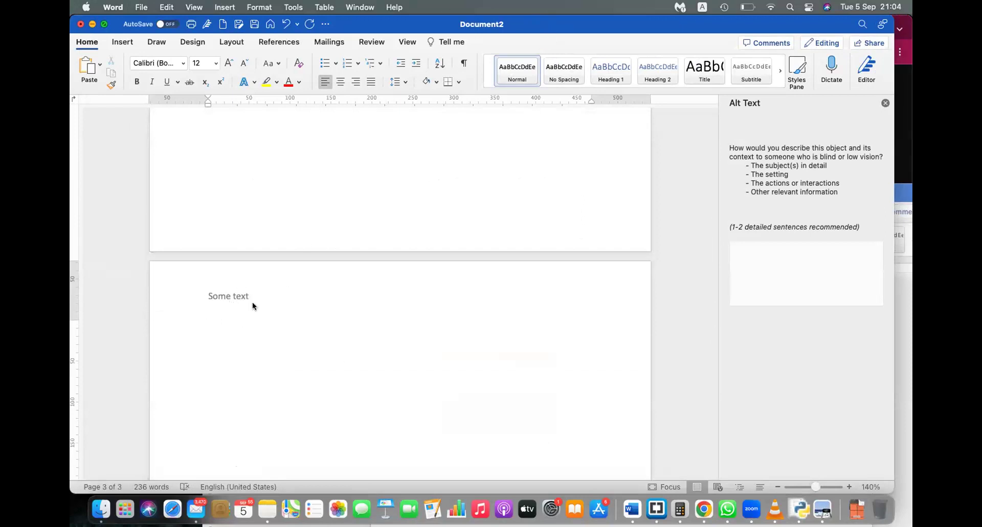
scroll(253, 303, "up", 3)
scroll(253, 303, "down", 5)
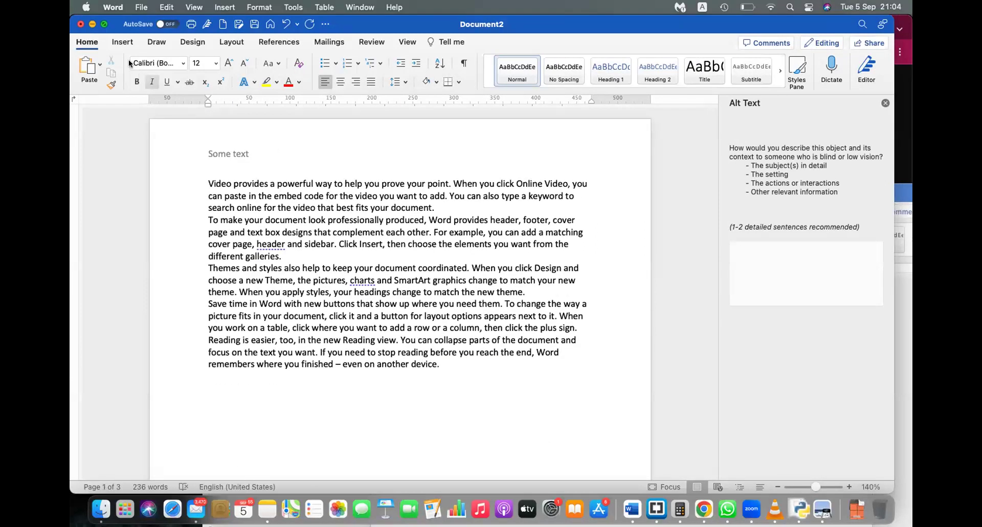
Insert dasun.jpeg from the 2022 folder in Documents as a picture on page 3
left_click(122, 42)
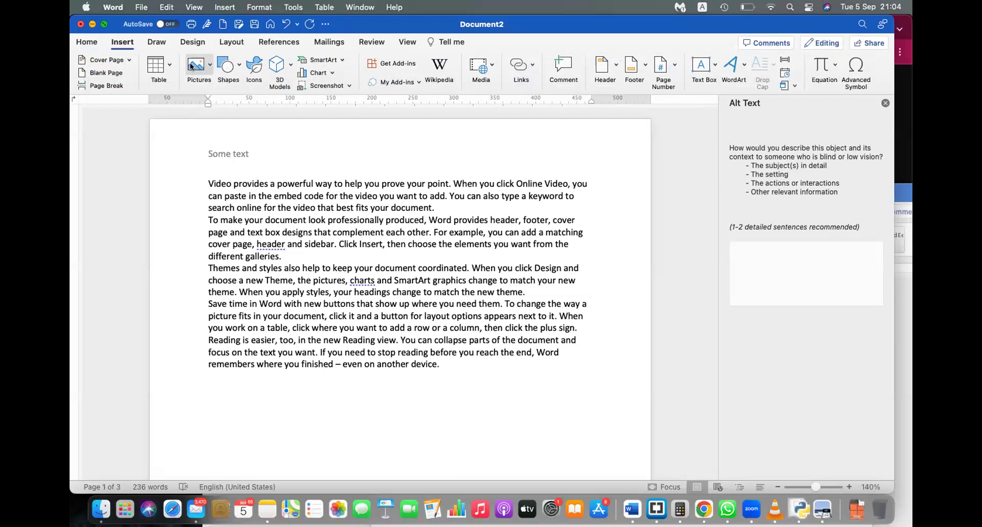
left_click(197, 64)
left_click(219, 98)
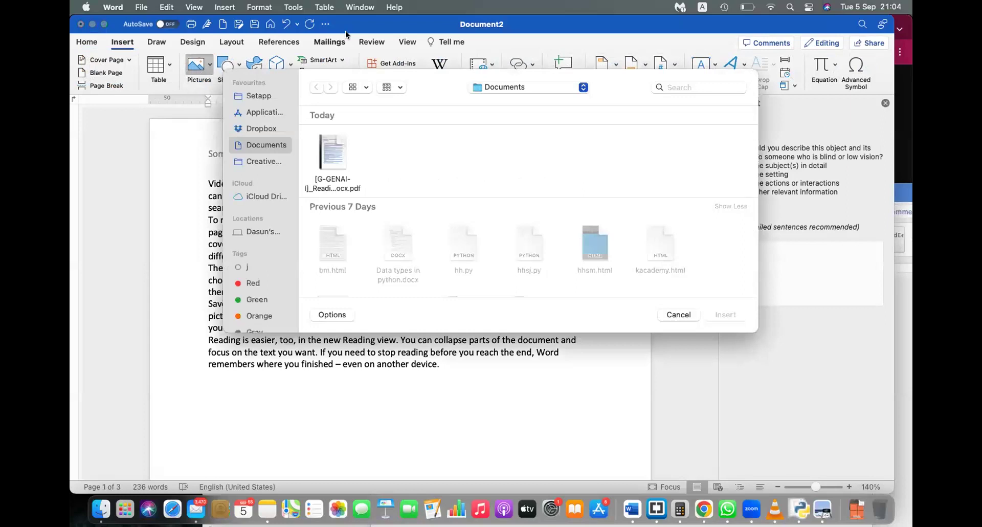
scroll(400, 240, "down", 5)
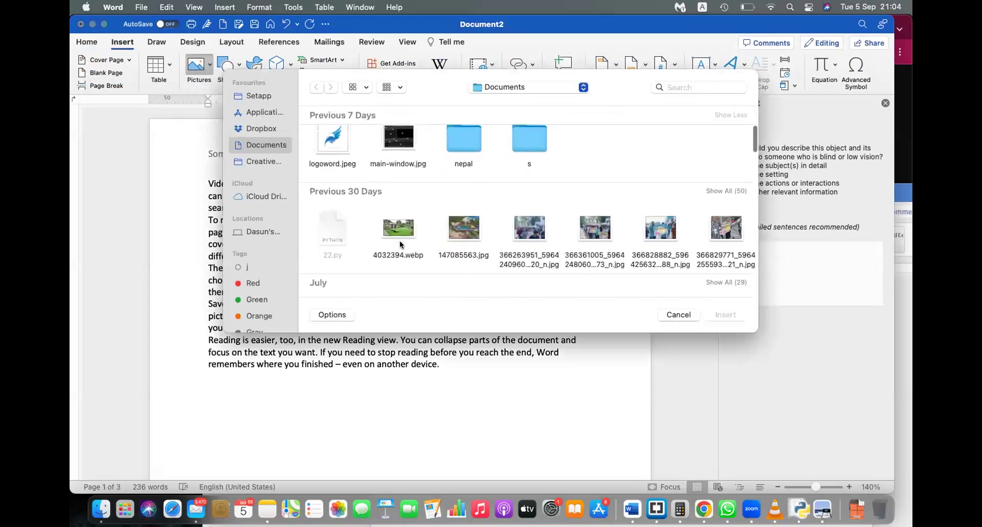
scroll(400, 245, "down", 4)
scroll(401, 244, "down", 15)
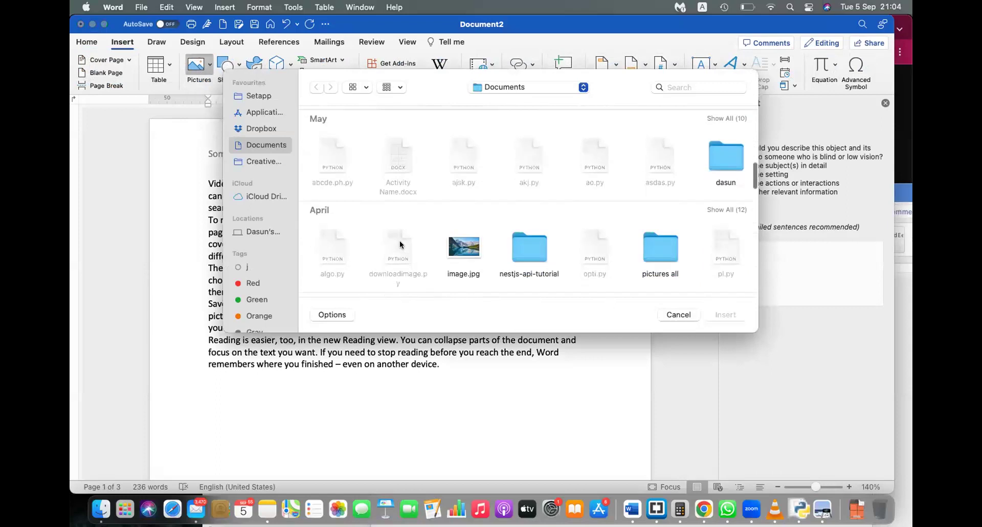
scroll(400, 241, "down", 5)
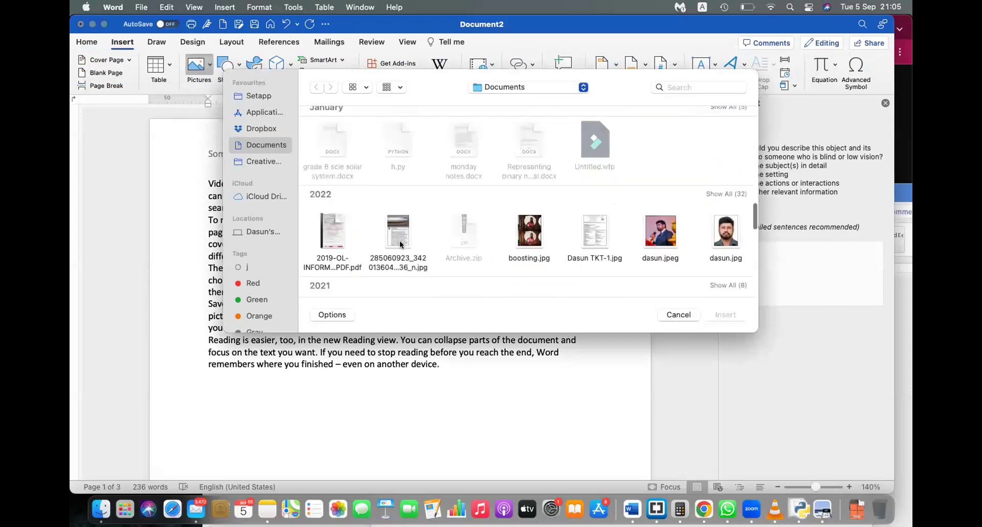
left_click(671, 218)
left_click(719, 317)
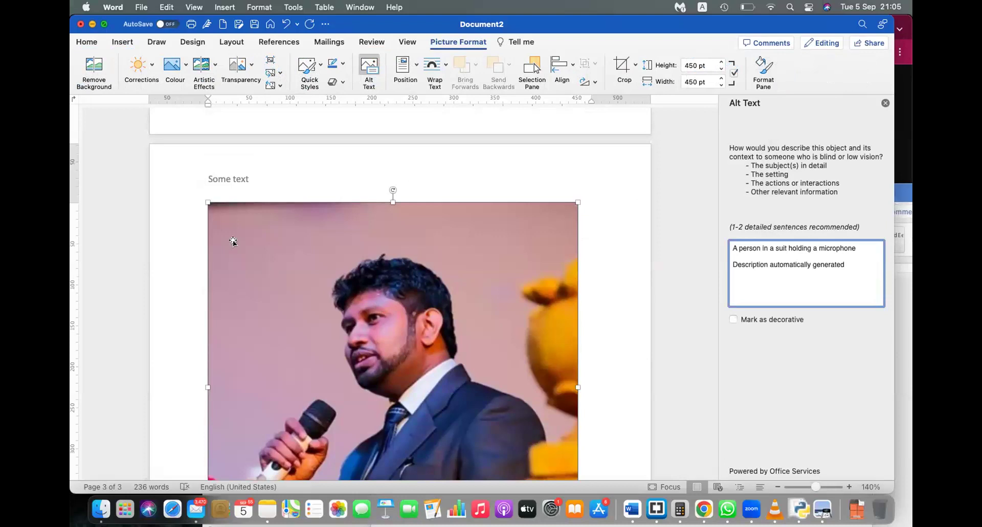
Enter and leave header editing twice to check the 'Some text' header
left_click(76, 162)
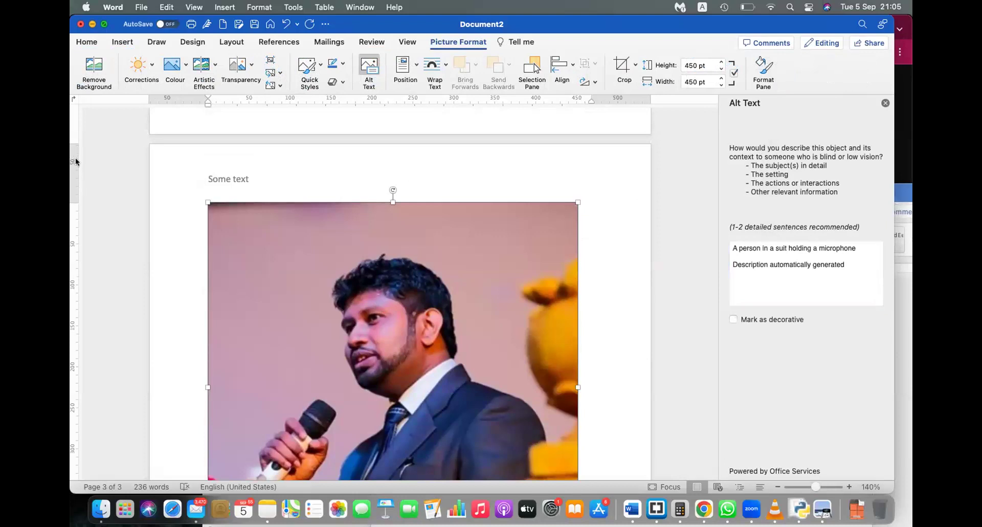
double_click(315, 160)
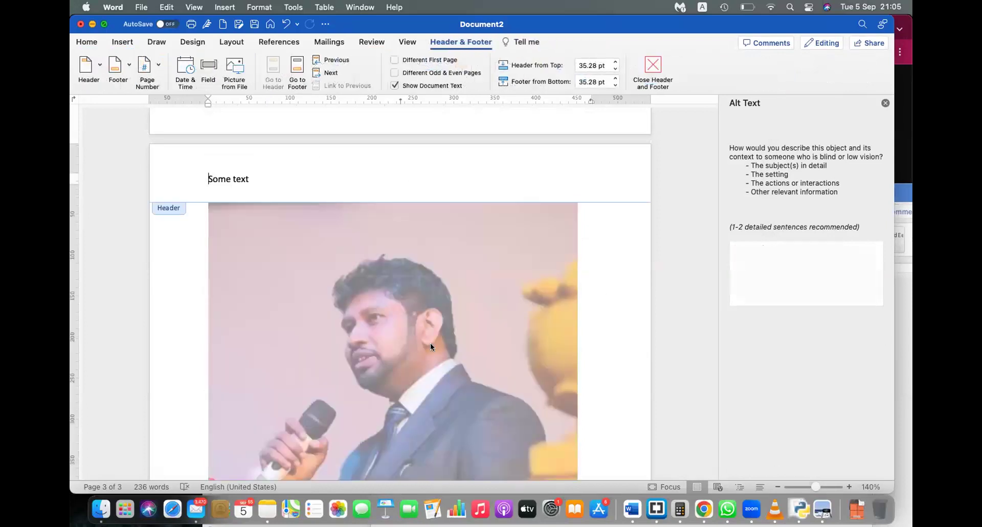
double_click(587, 340)
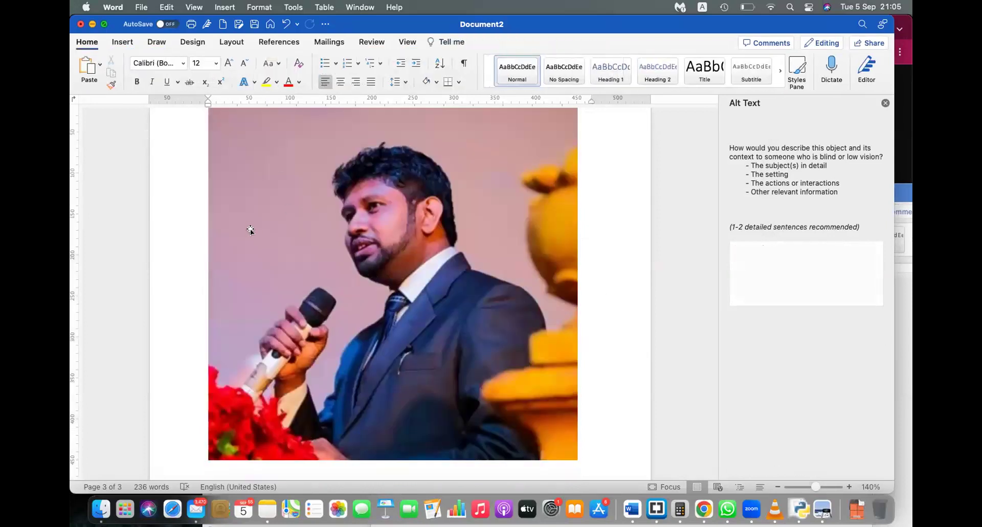
scroll(250, 230, "up", 3)
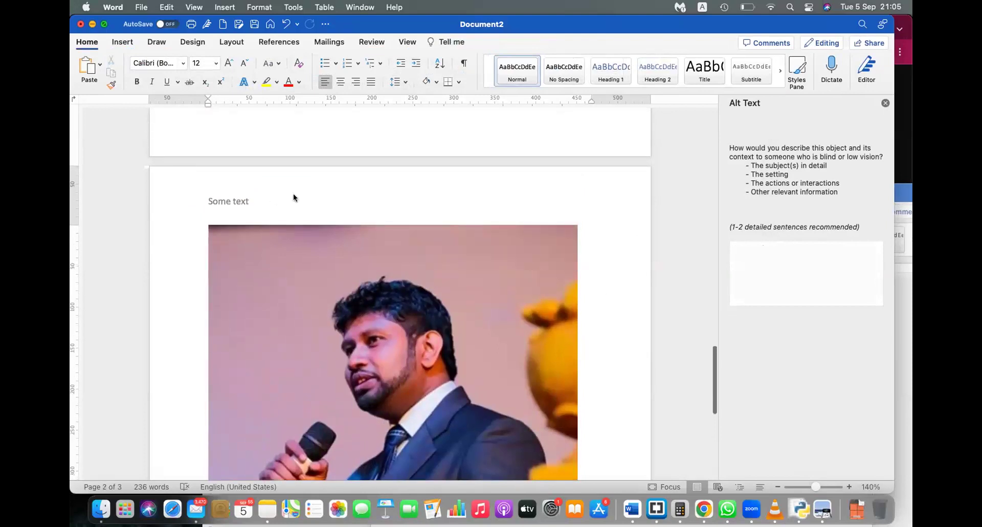
double_click(293, 197)
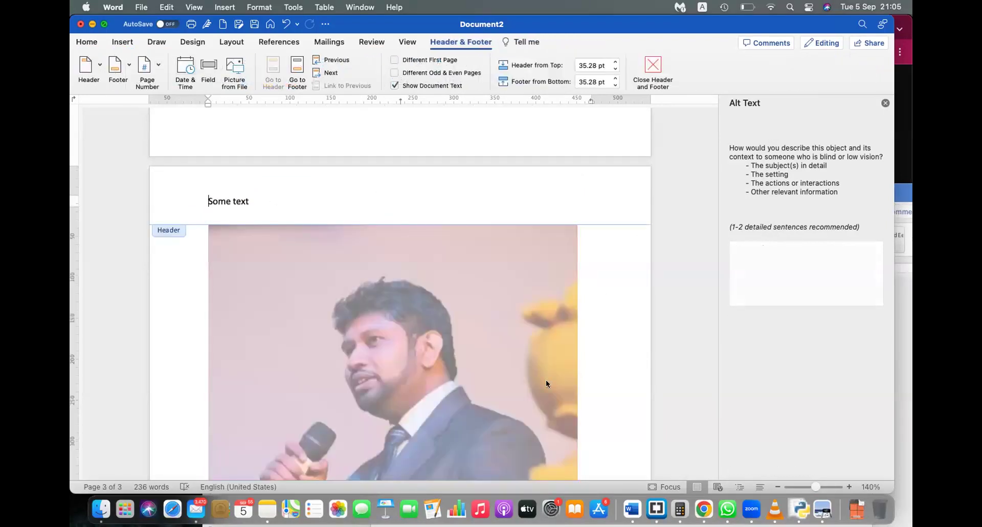
double_click(620, 339)
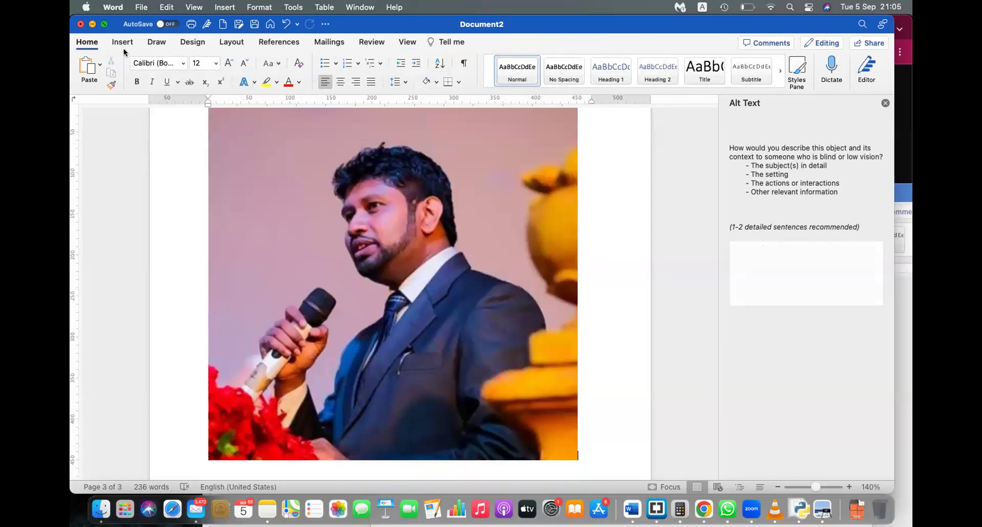
Select the large microphone portrait in the page body
left_click(123, 44)
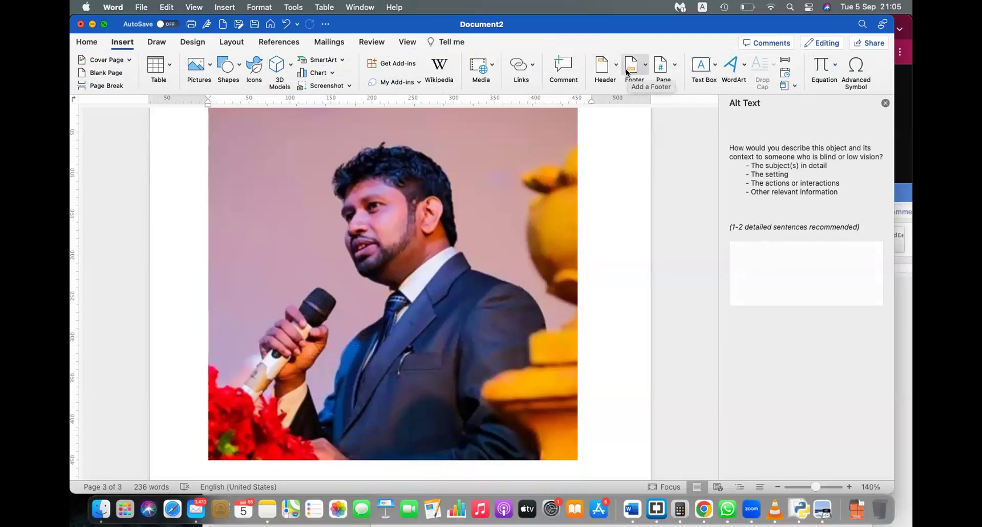
scroll(493, 247, "up", 3)
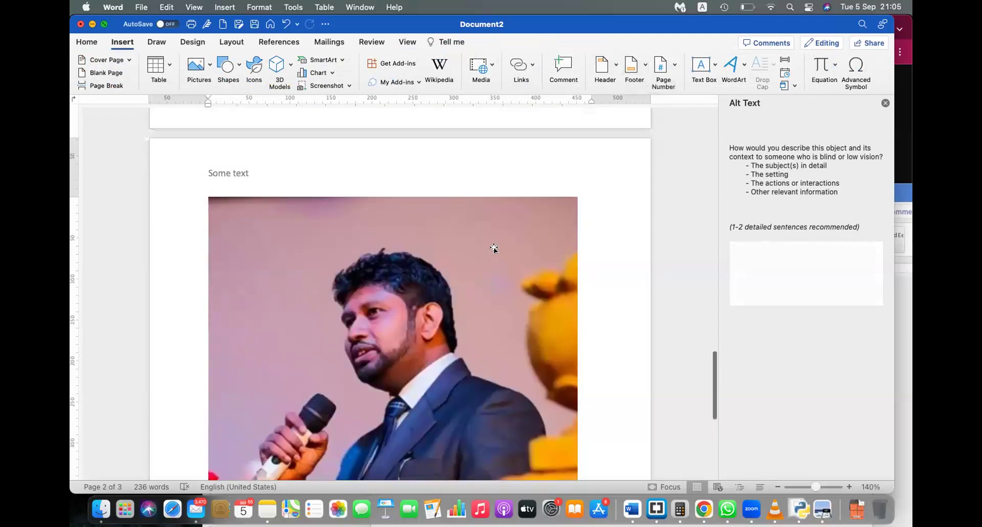
left_click(421, 280)
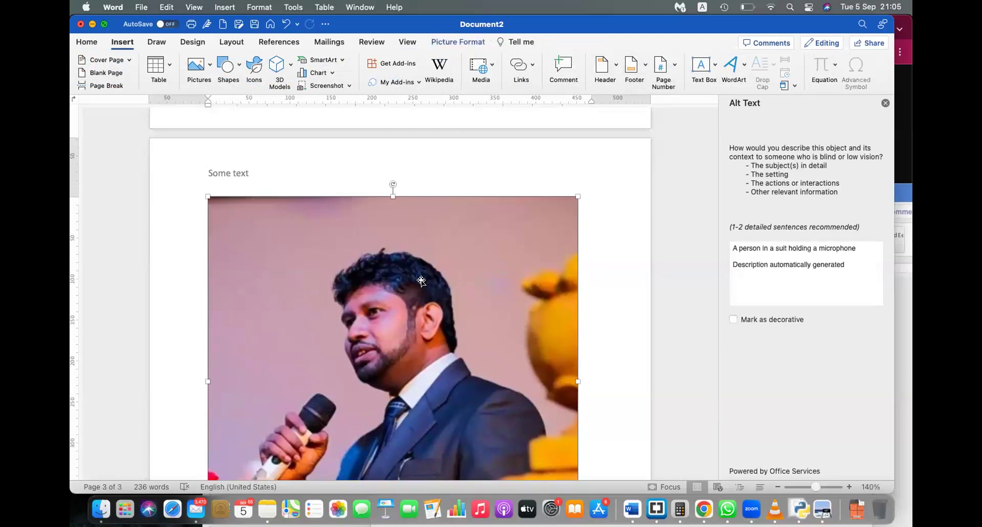
Move the photo from the body into the header and shrink it to a thumbnail
key("BackSpace")
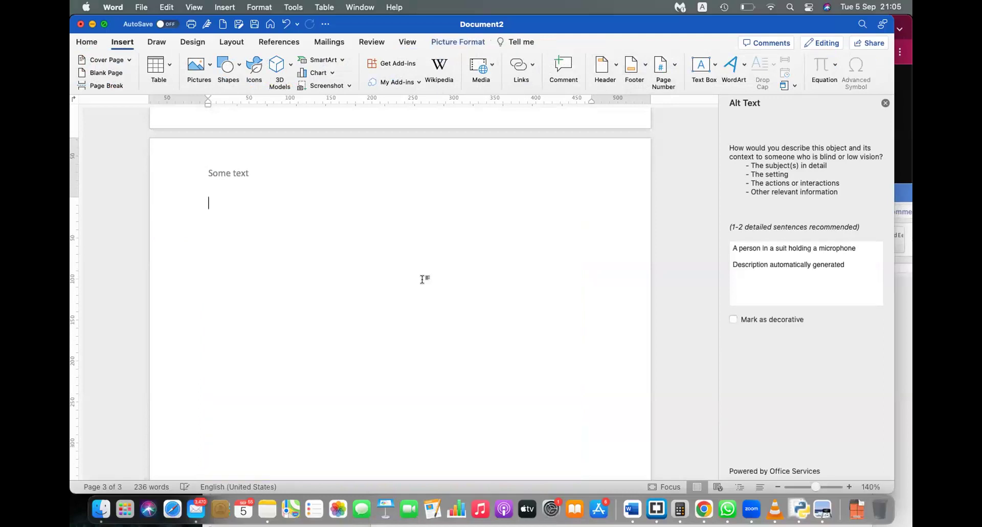
double_click(324, 145)
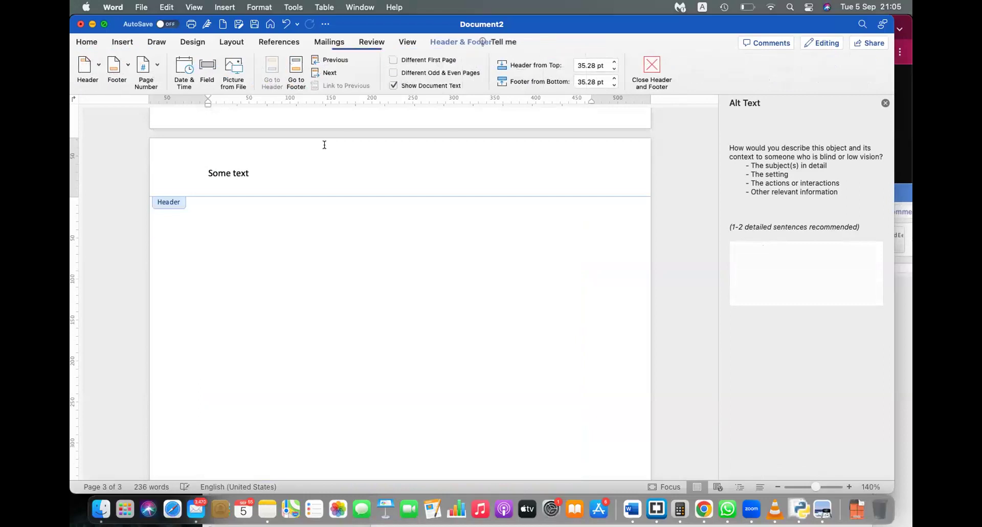
key("super+v")
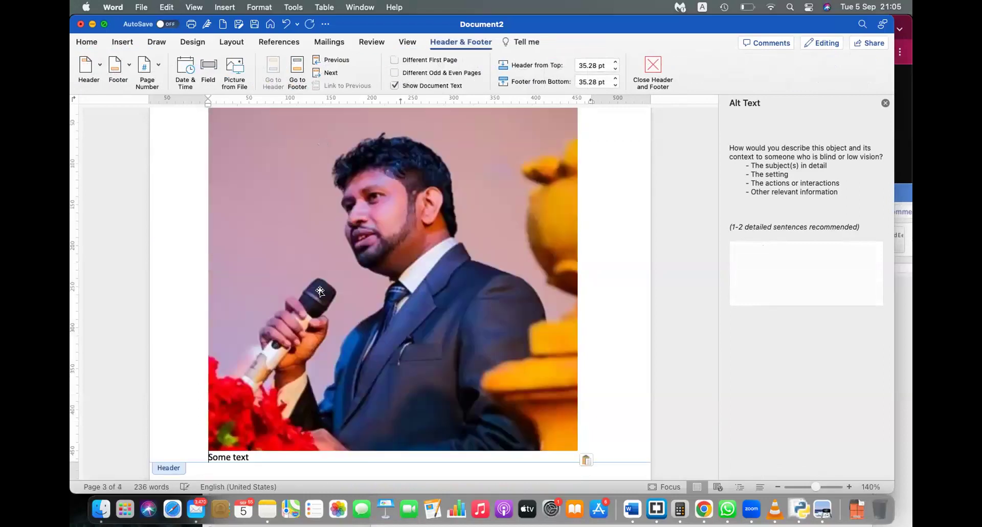
left_click(209, 447)
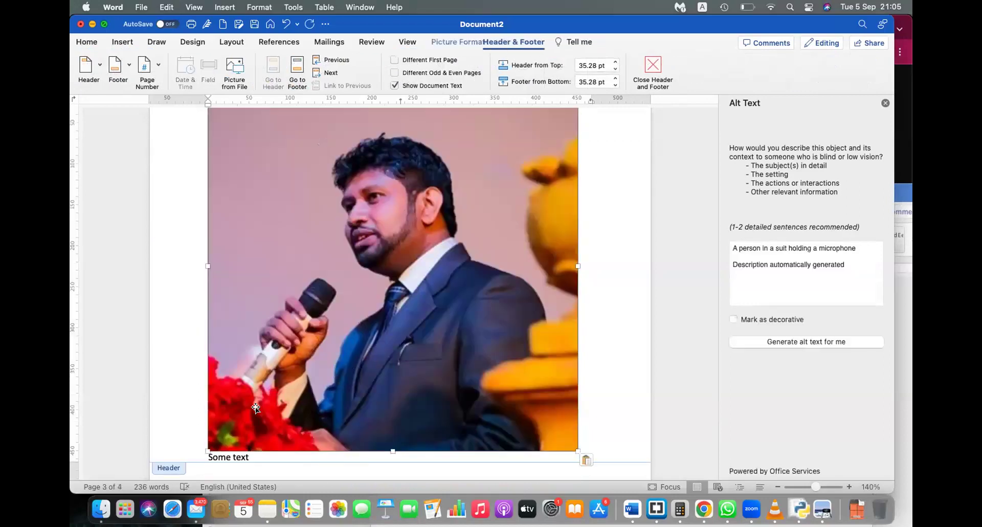
left_click_drag(206, 448, 533, 141)
Set the header photo's wrapping to Behind Text and drag it to the right edge
scroll(395, 270, "up", 3)
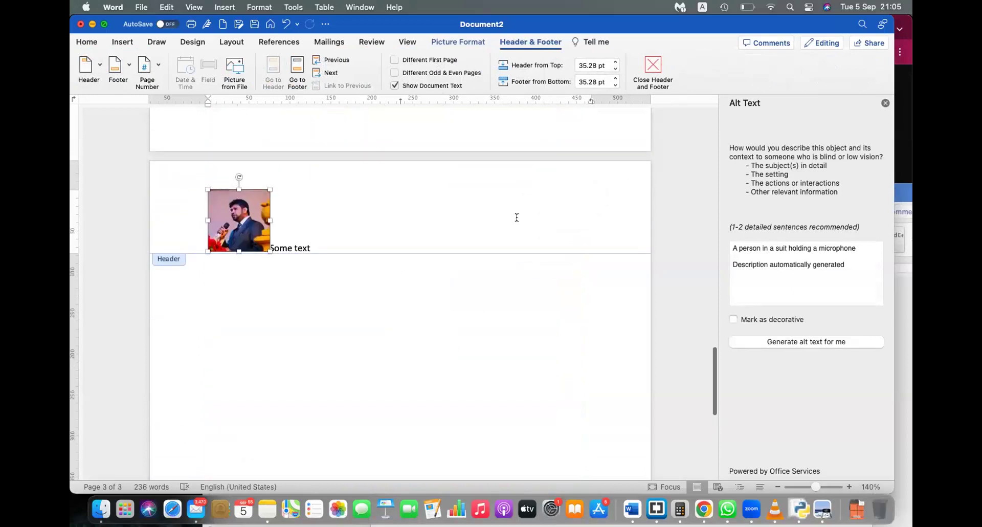
left_click(458, 42)
left_click(434, 65)
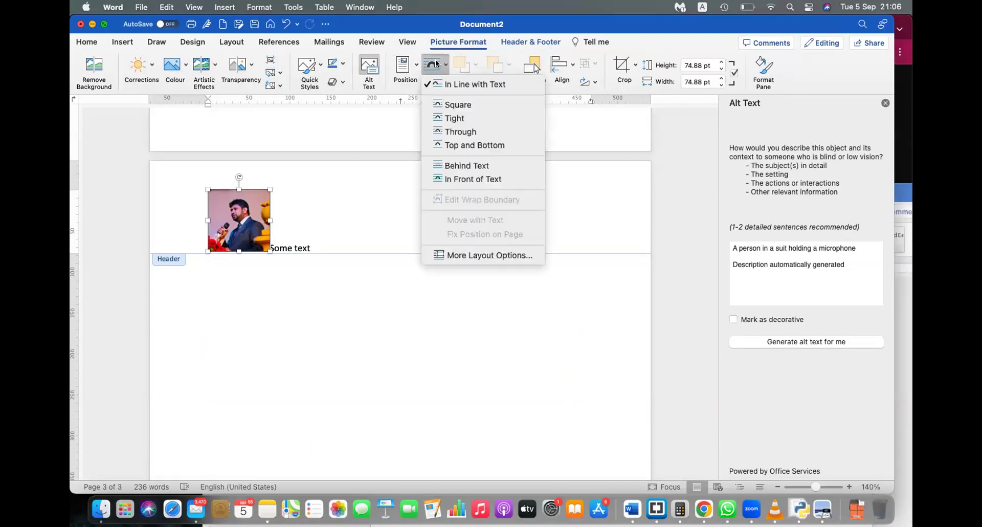
left_click(460, 165)
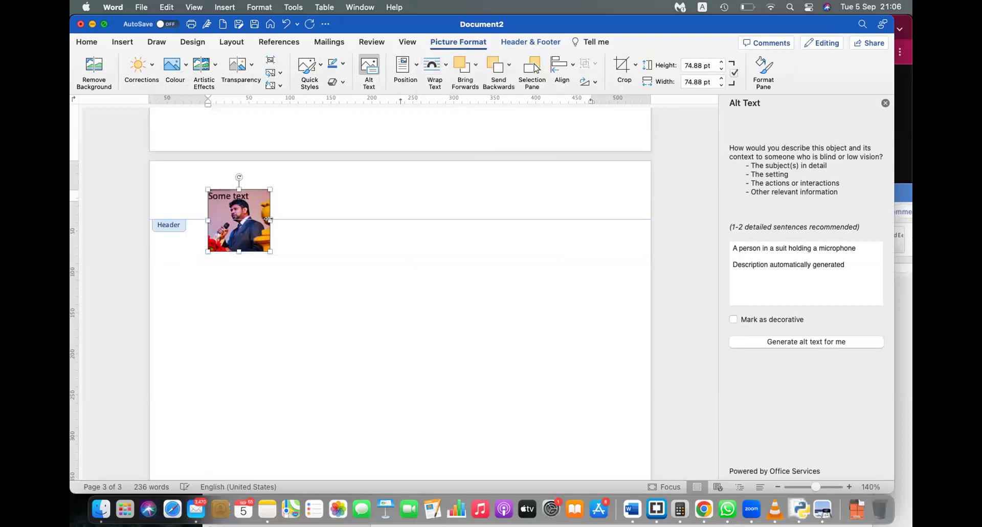
left_click_drag(260, 207, 622, 190)
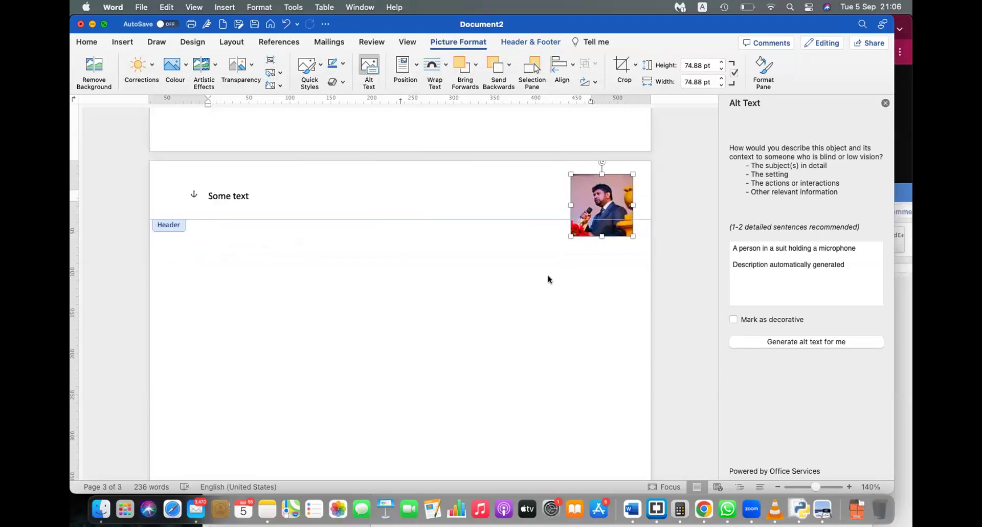
Shrink the header photo thumbnail to about 47 pt square and exit the header
double_click(474, 348)
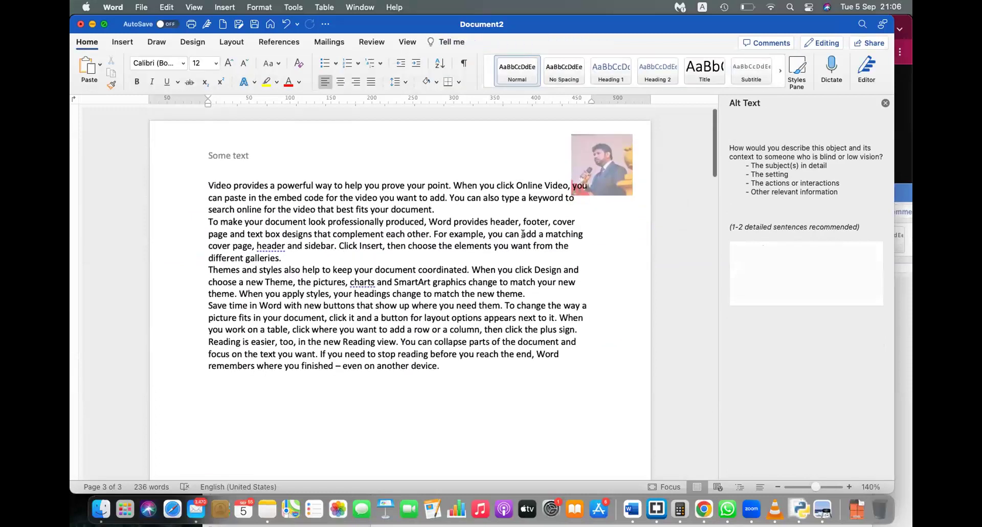
scroll(559, 337, "down", 10)
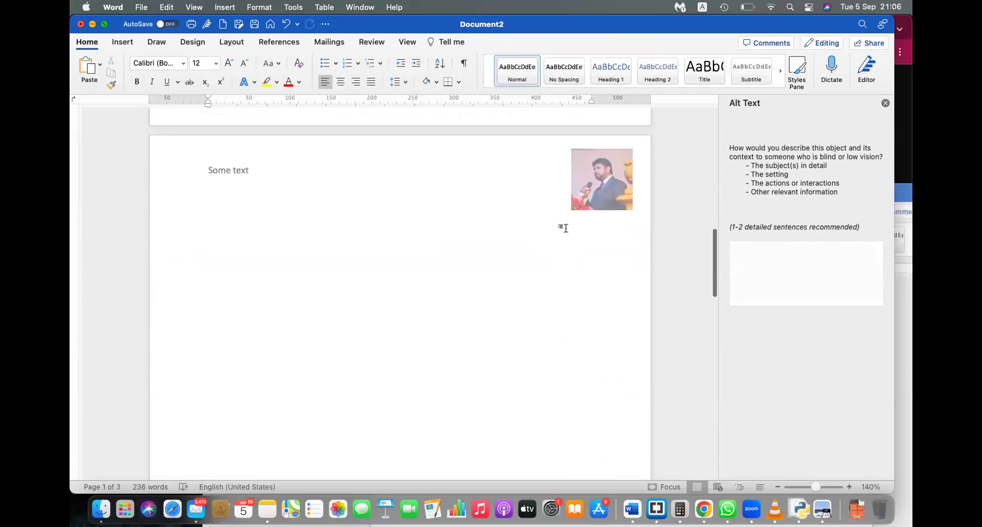
double_click(284, 170)
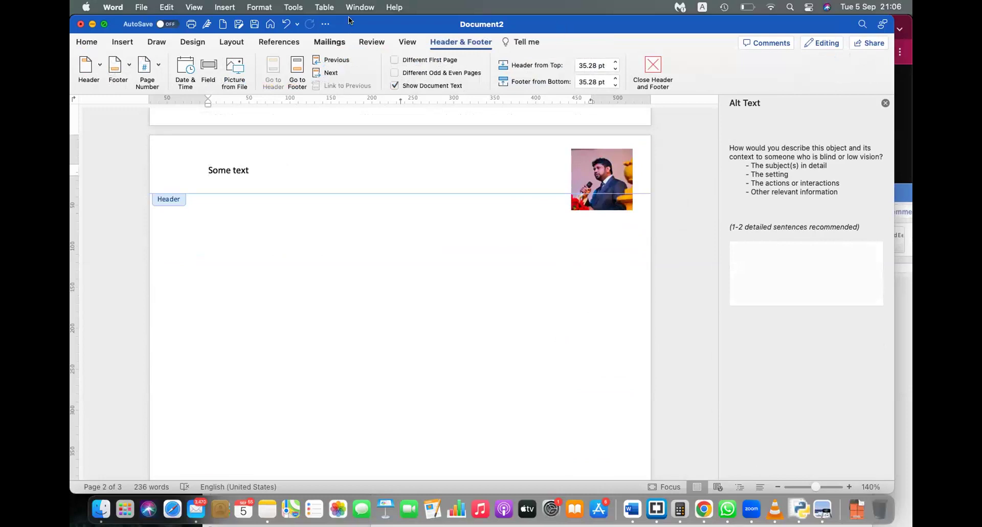
left_click(577, 204)
left_click_drag(569, 209, 605, 182)
double_click(596, 281)
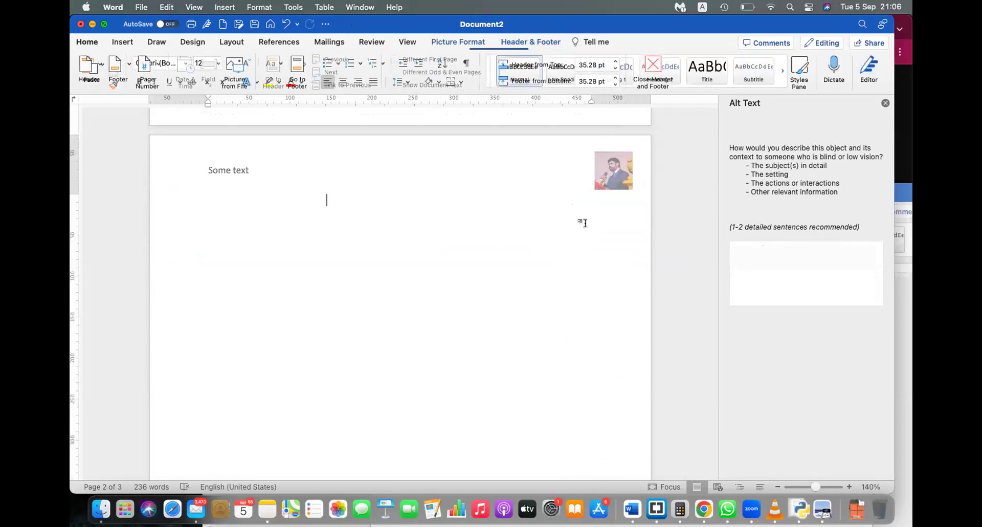
Scroll through the pages to confirm the thumbnail sits top-right on every page
scroll(585, 221, "up", 3)
scroll(608, 239, "down", 4)
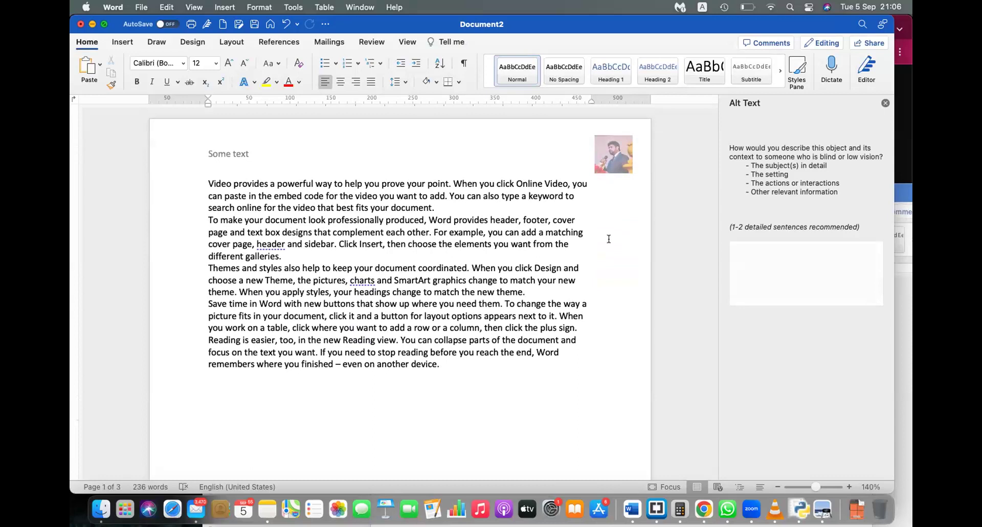
scroll(609, 237, "down", 10)
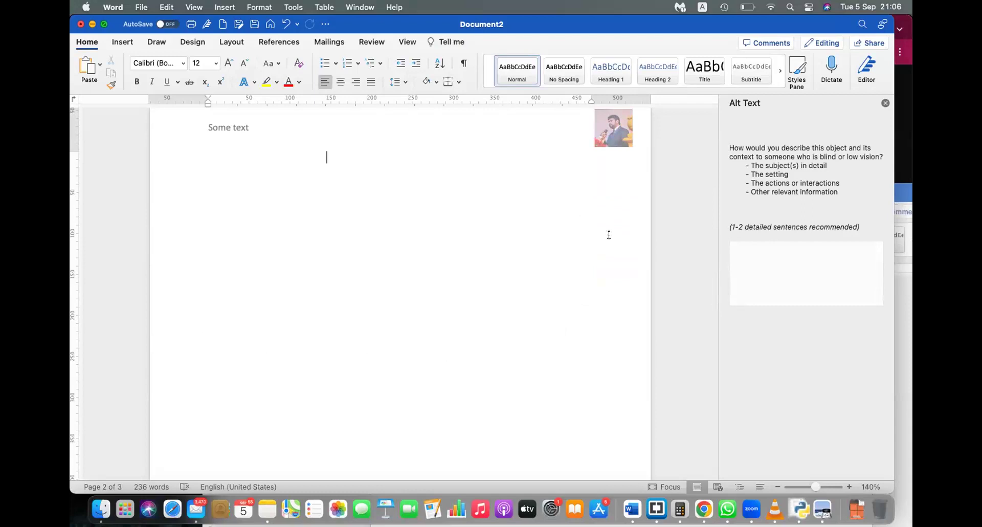
scroll(608, 235, "down", 15)
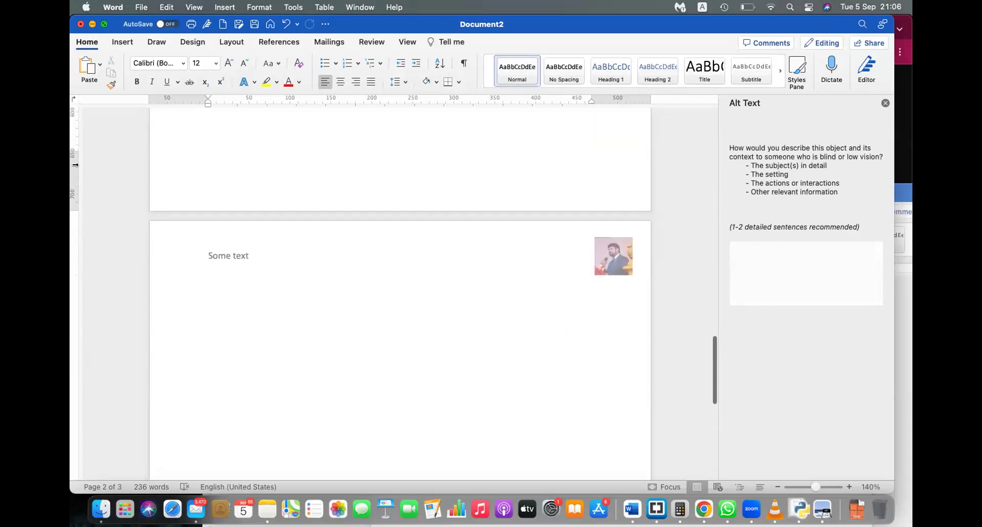
double_click(237, 189)
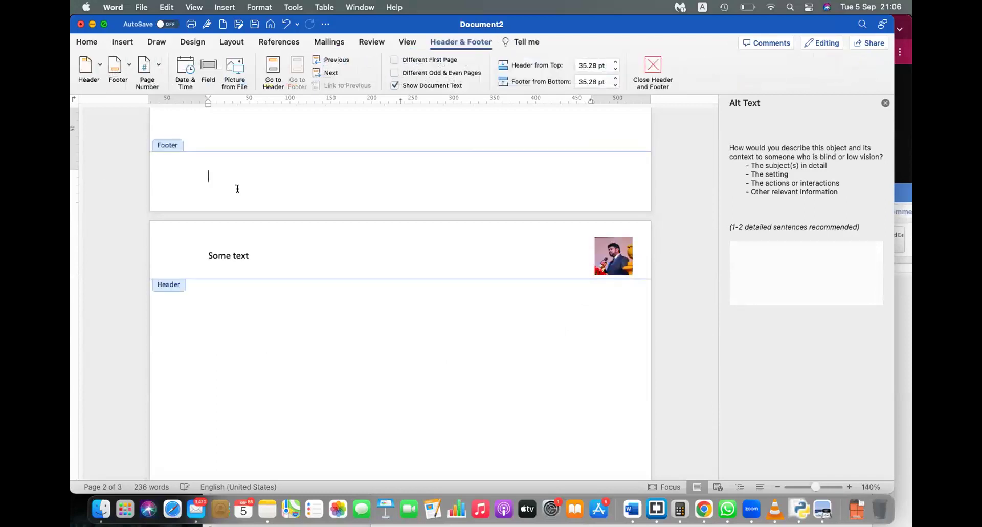
double_click(306, 110)
left_click(122, 40)
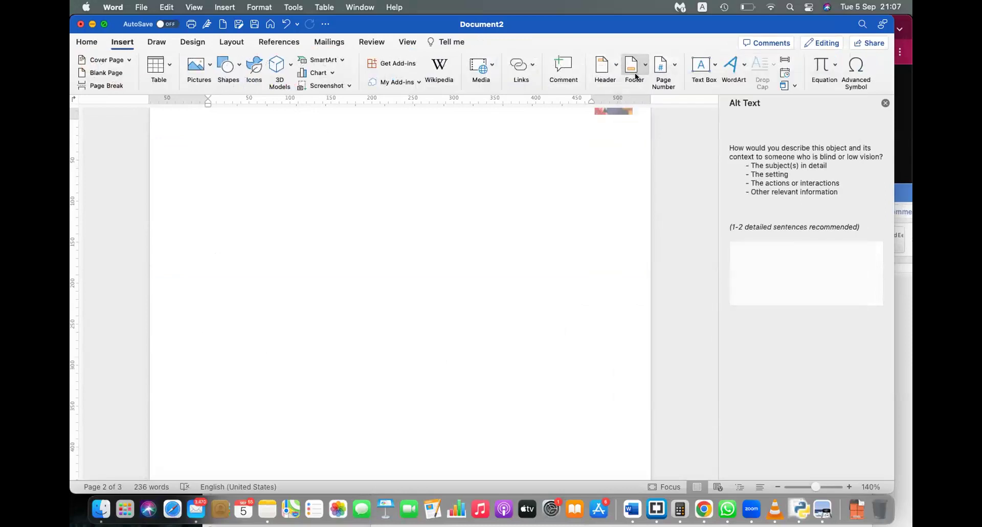
Insert the Filigree footer design
left_click(634, 76)
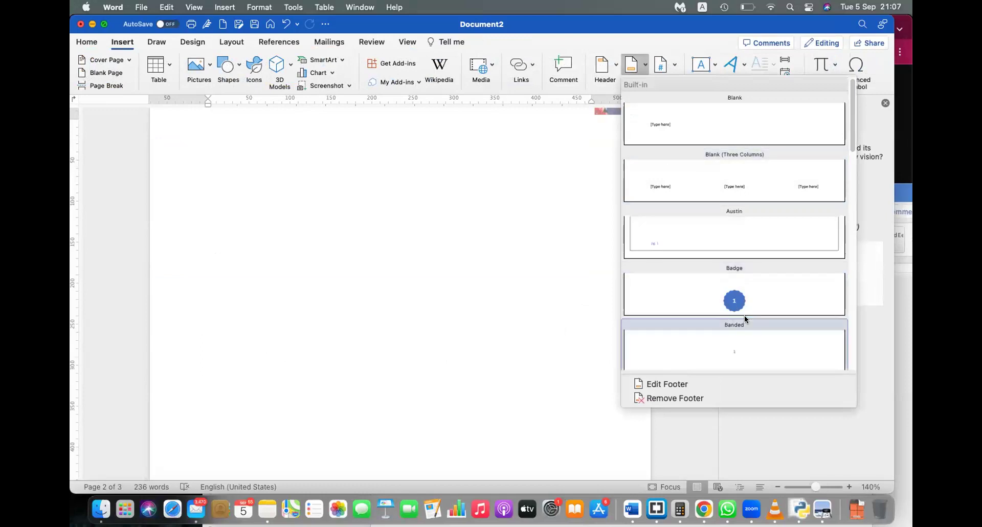
scroll(744, 318, "down", 5)
scroll(744, 318, "down", 4)
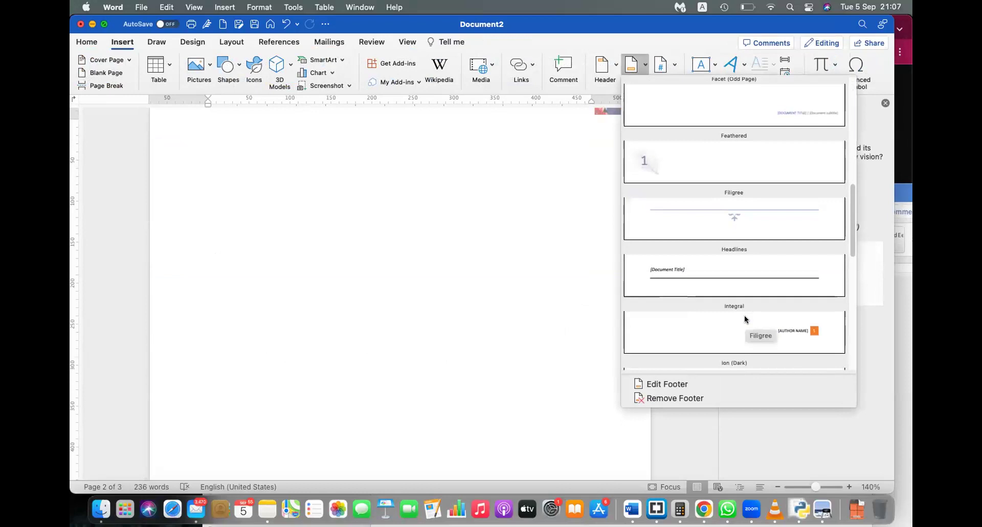
left_click(738, 233)
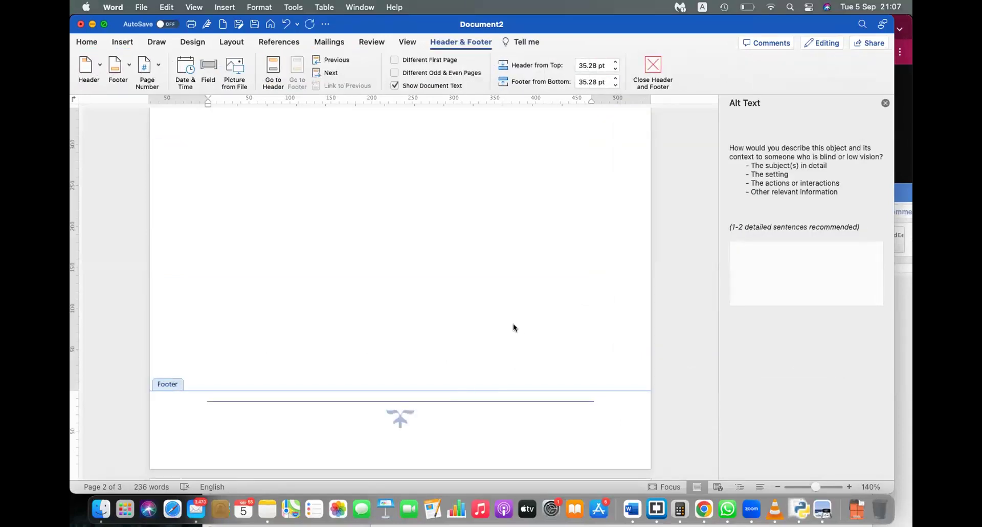
Add right-aligned page numbers to the footer and move the number below the footer line
left_click(146, 67)
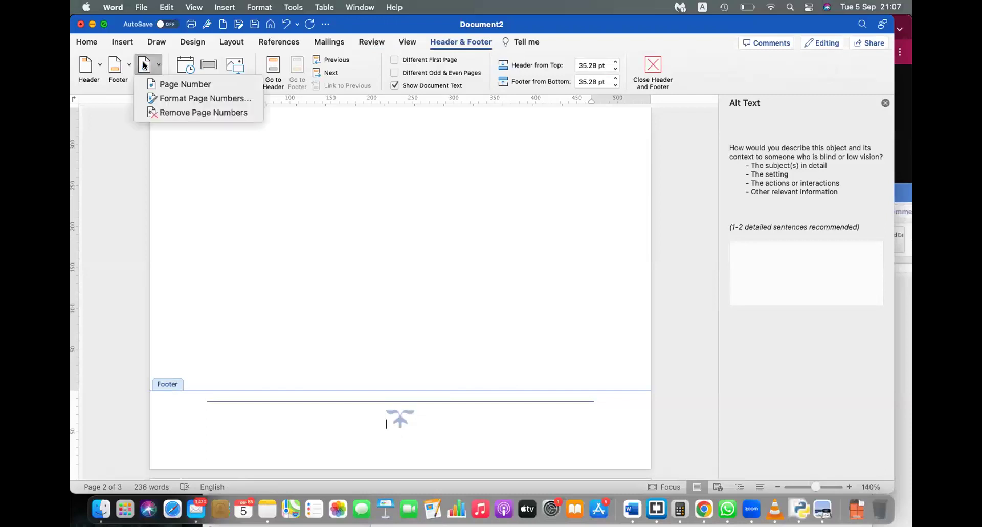
left_click(187, 83)
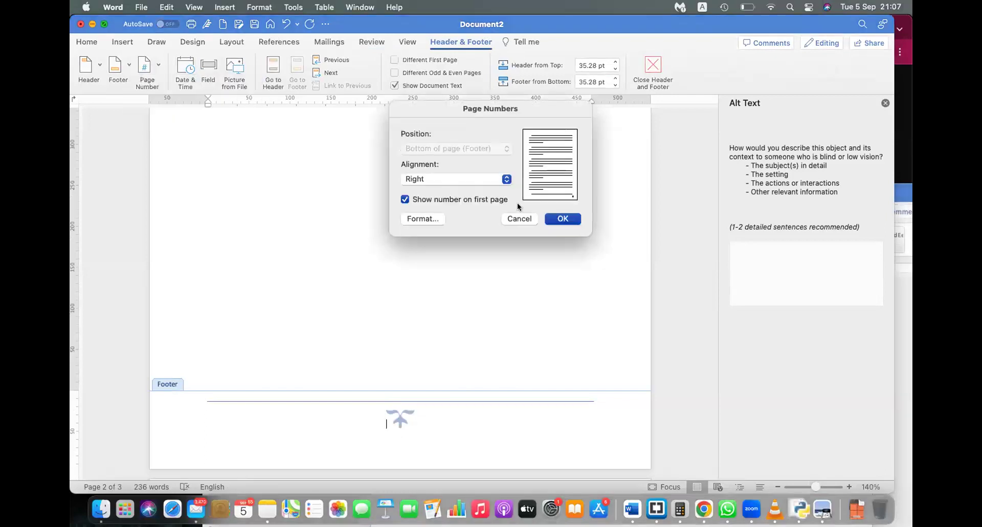
left_click(476, 178)
left_click(465, 179)
left_click(555, 215)
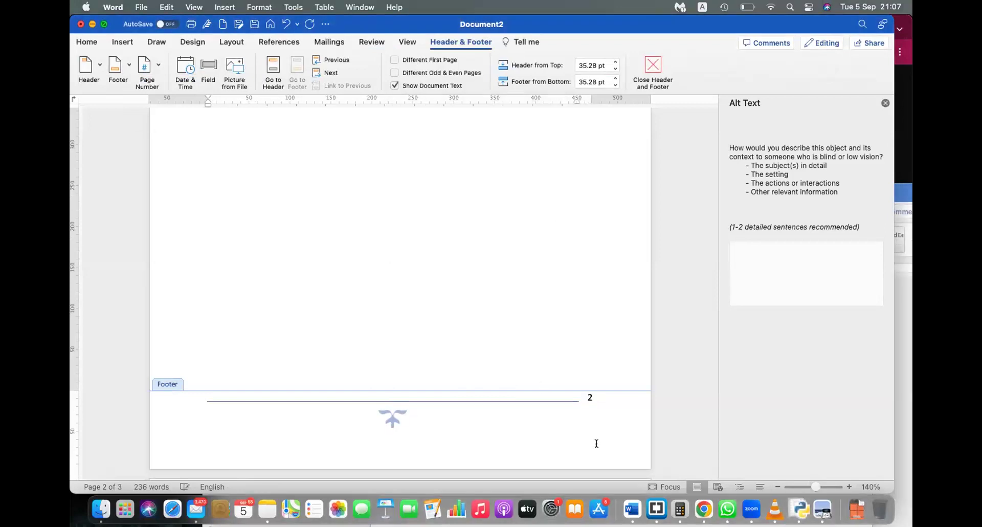
left_click(589, 398)
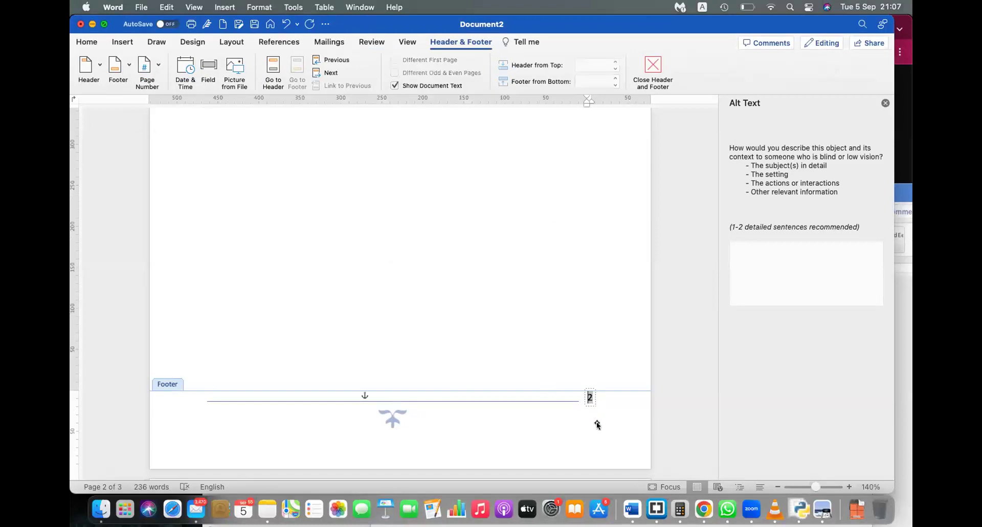
left_click_drag(590, 401, 596, 430)
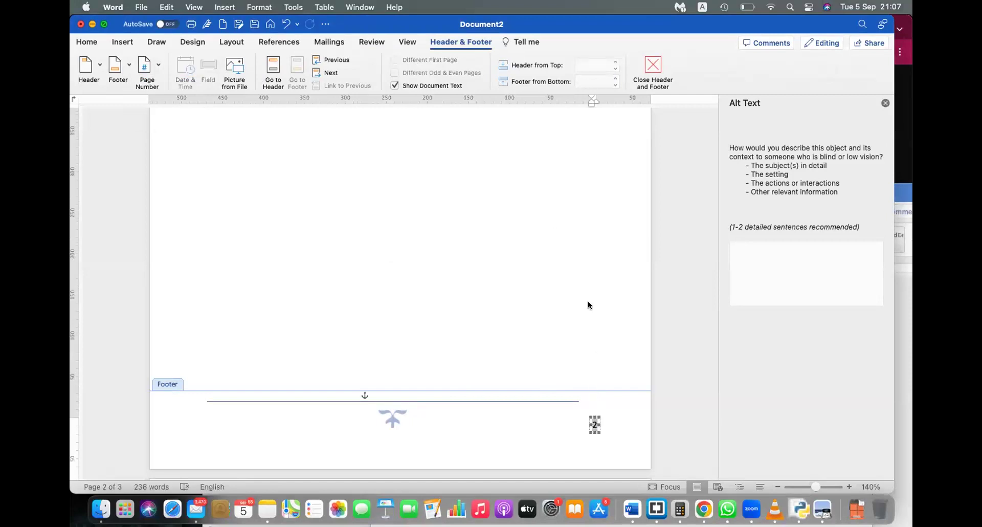
double_click(588, 301)
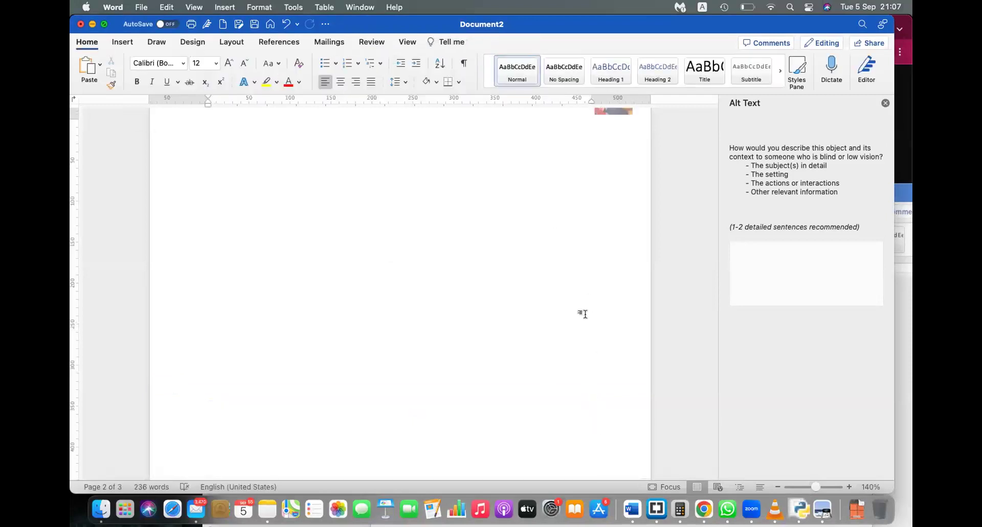
Scroll back to the top of page 1, showing the 'Some text' header, photo and first paragraphs
scroll(584, 314, "down", 5)
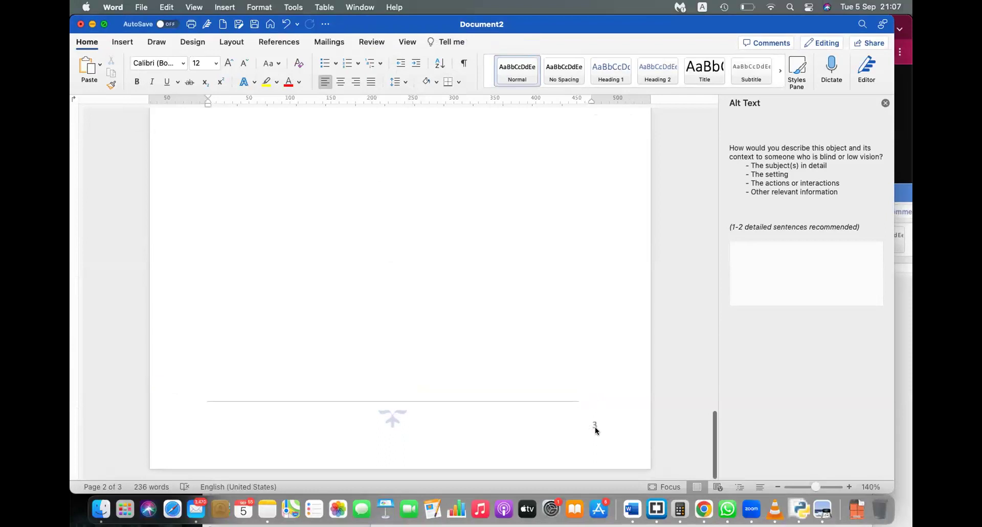
scroll(452, 291, "up", 15)
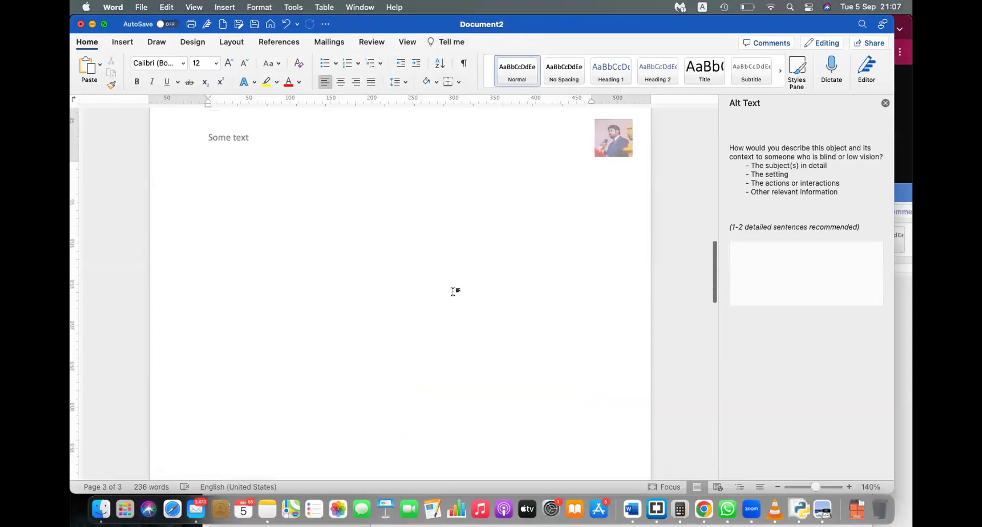
scroll(453, 291, "up", 3)
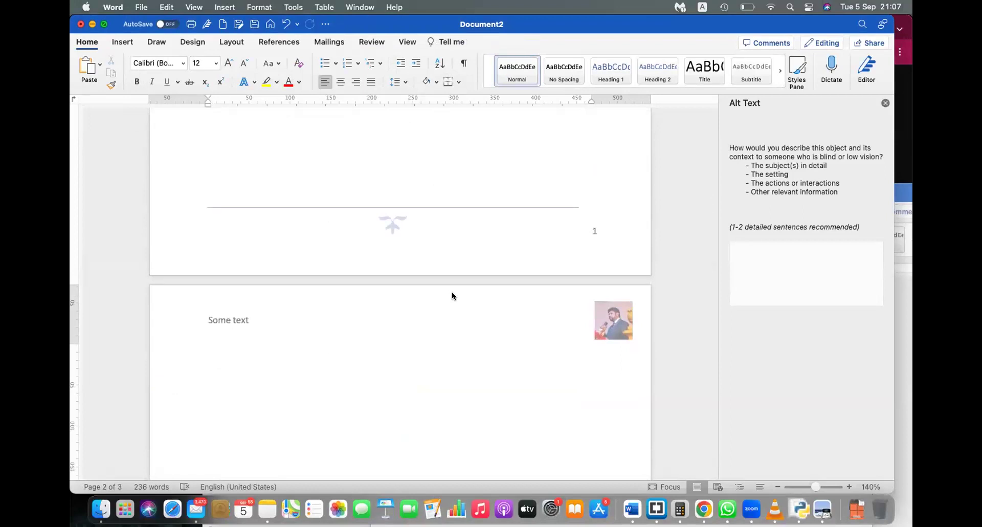
scroll(452, 291, "down", 3)
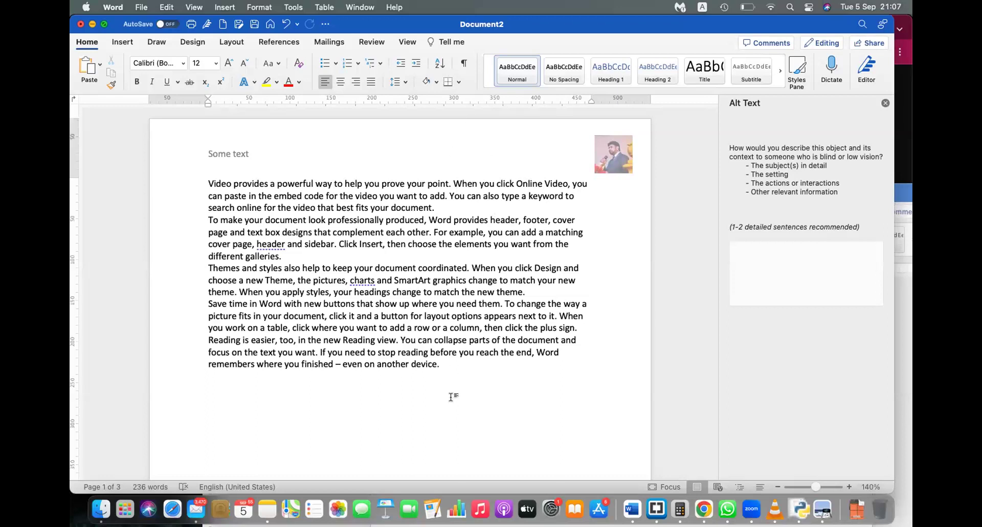
type("=rand()")
double_click(231, 386)
left_click(237, 392)
type("5")
key("Return")
key("super+z")
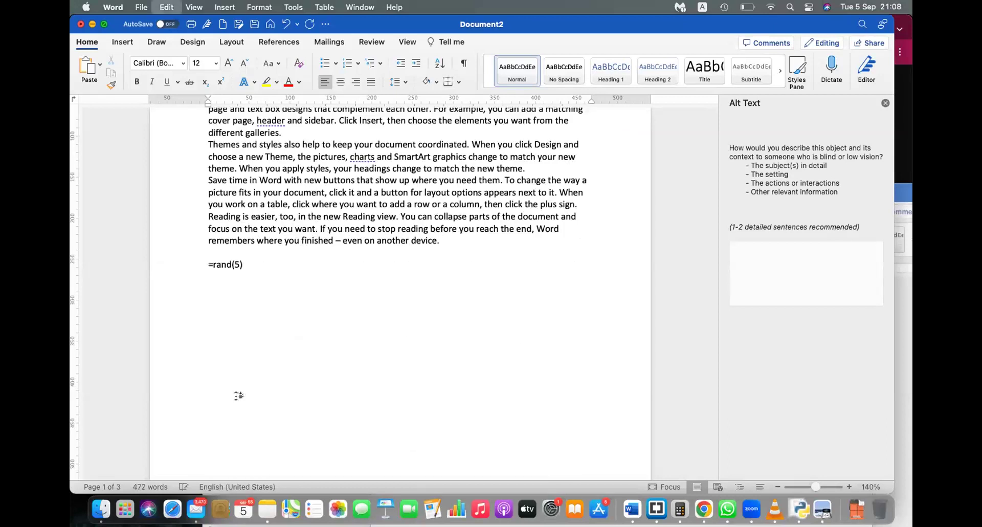
left_click(235, 264)
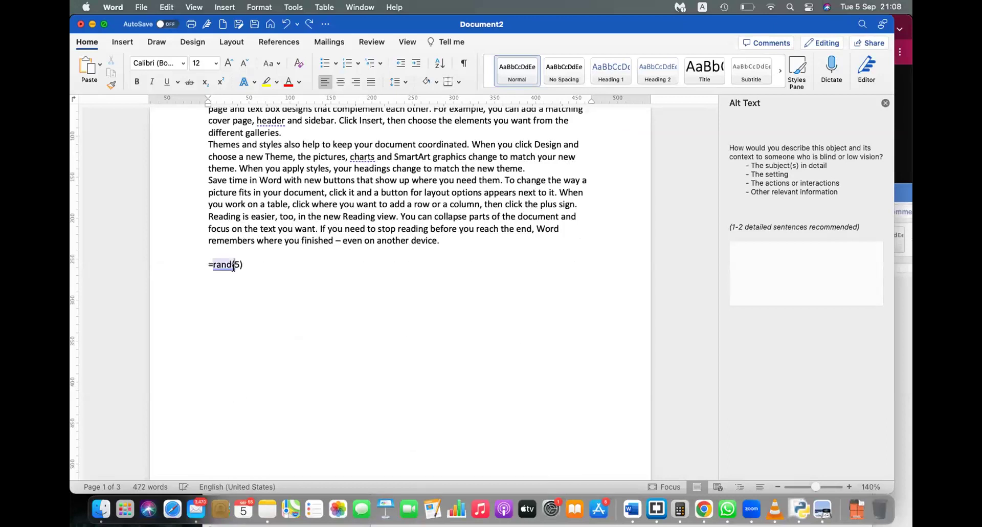
type("2,")
left_click(251, 264)
key("Return")
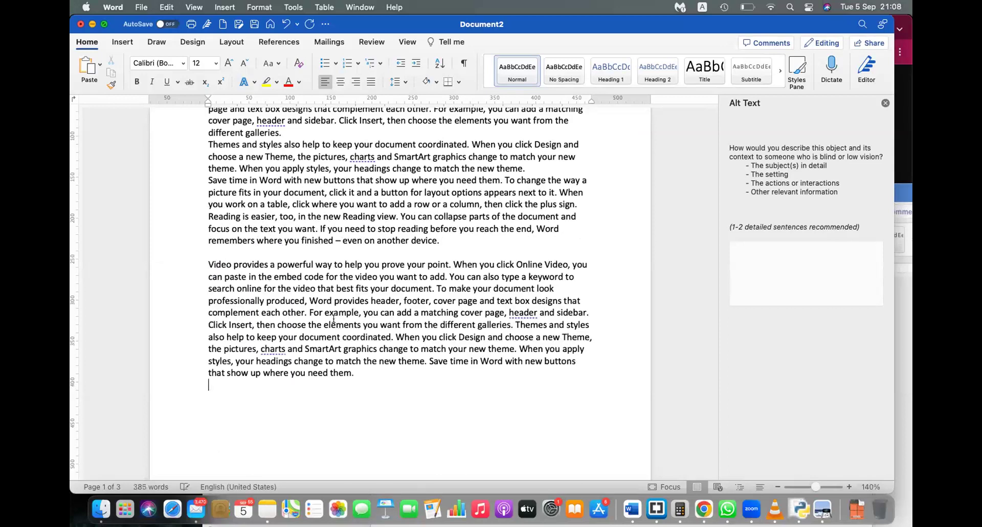
key("super+z")
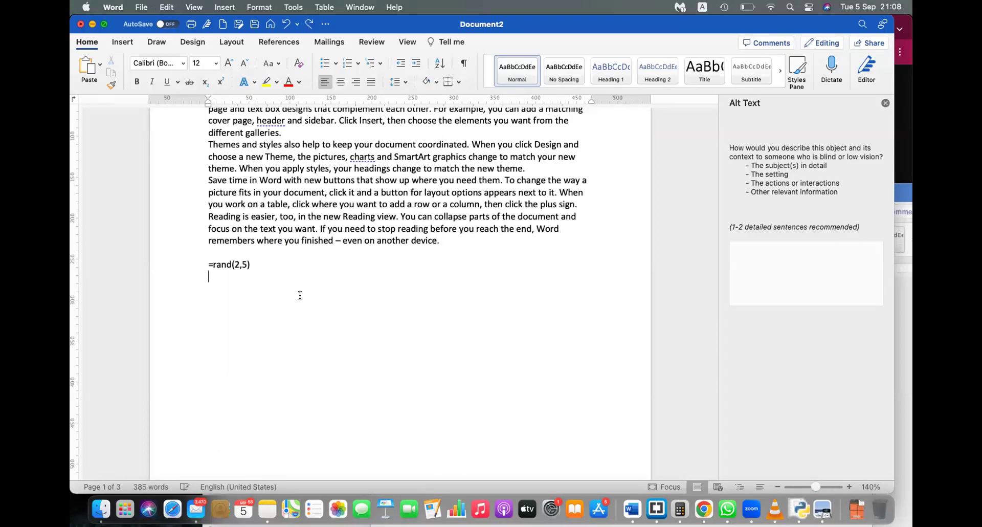
double_click(244, 265)
type("1")
key("End")
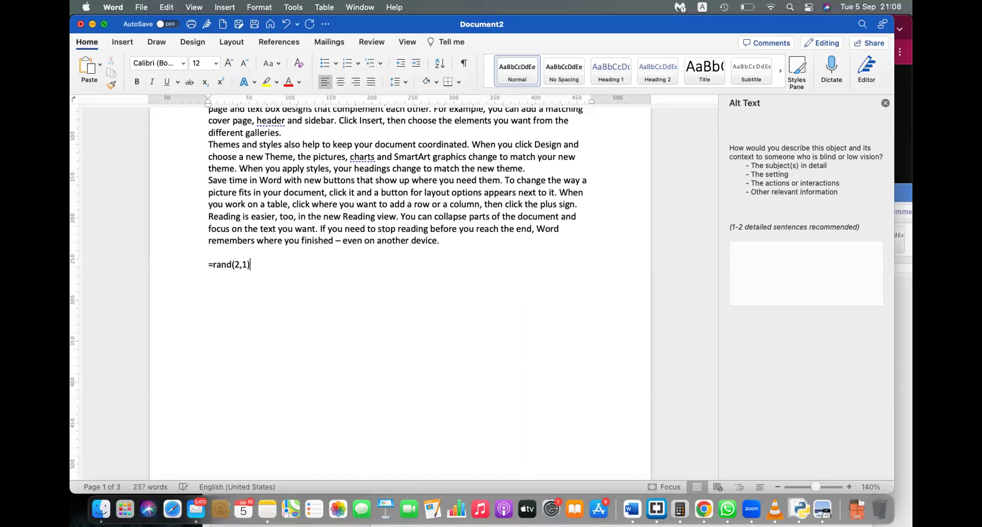
key("Return")
double_click(373, 264)
double_click(402, 276)
key("super+z")
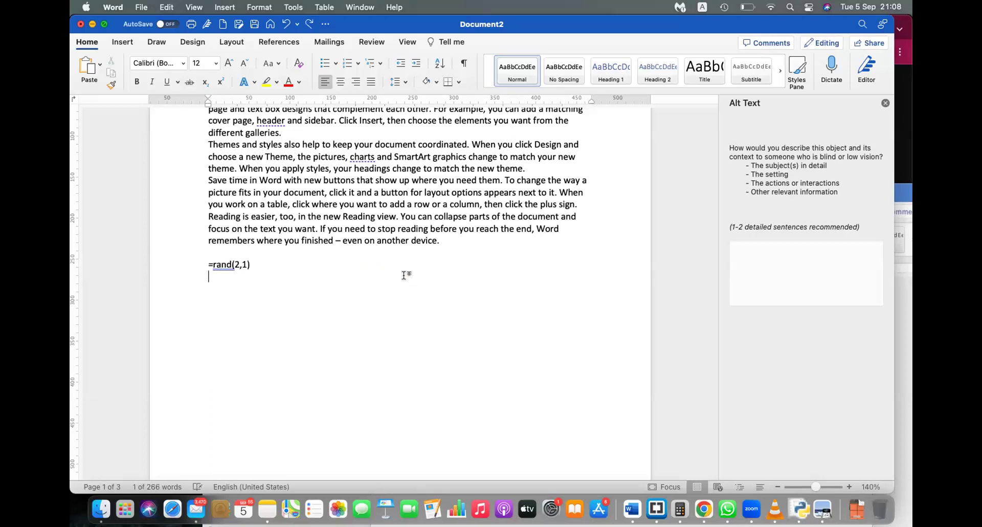
key("super+z")
key("Left")
key("BackSpace")
key("BackSpace")
key("BackSpace")
type("5")
key("Right")
key("Right")
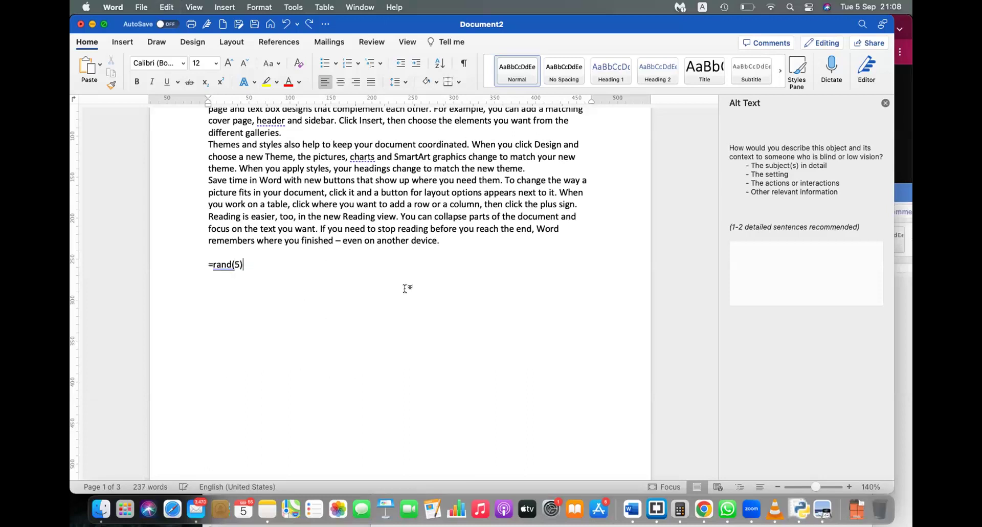
key("BackSpace")
key("BackSpace")
key("BackSpace")
key("BackSpace")
key("BackSpace")
key("BackSpace")
type("lorem")
type("(")
type(")")
key("Return")
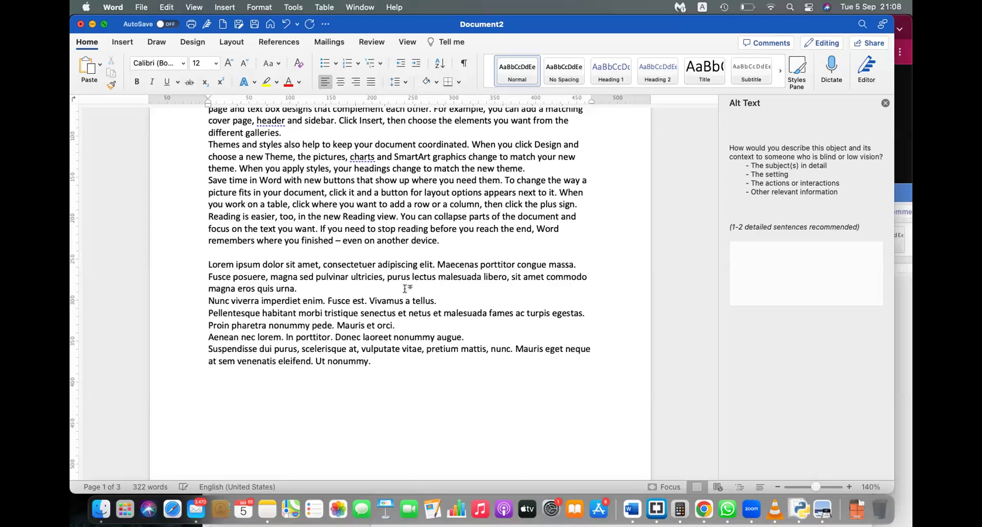
key("super+z")
key("Left")
type("1")
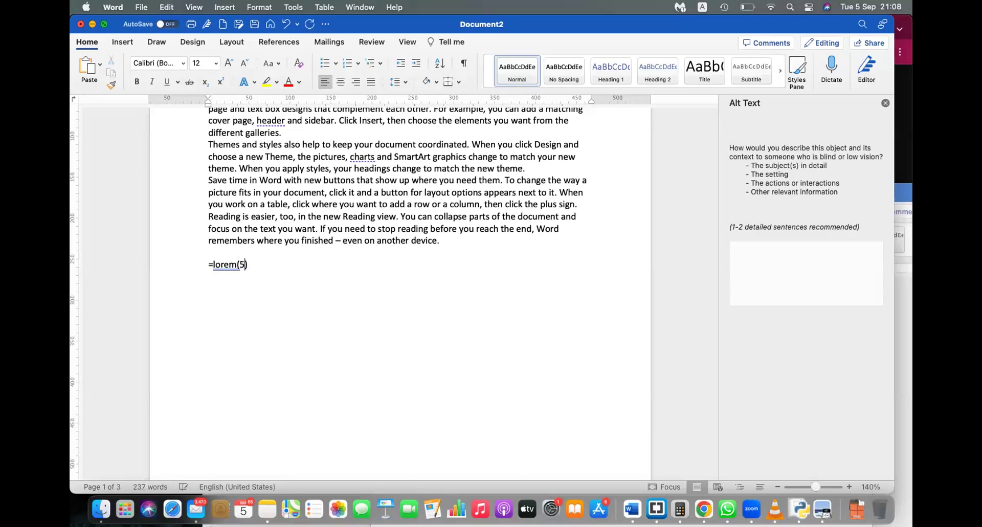
key("Return")
key("super+z")
key("BackSpace")
key("Left")
type(",4")
key("Return")
key("Return")
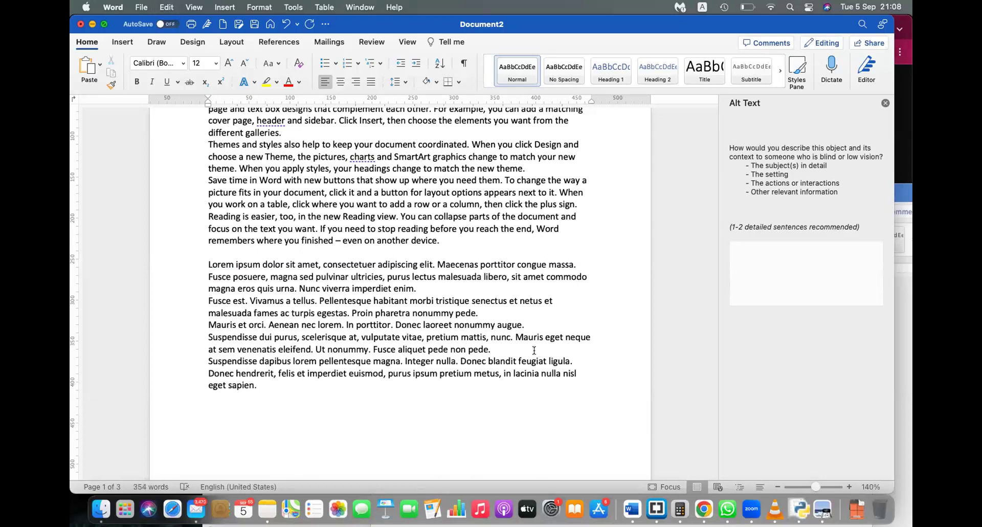
key("super+z")
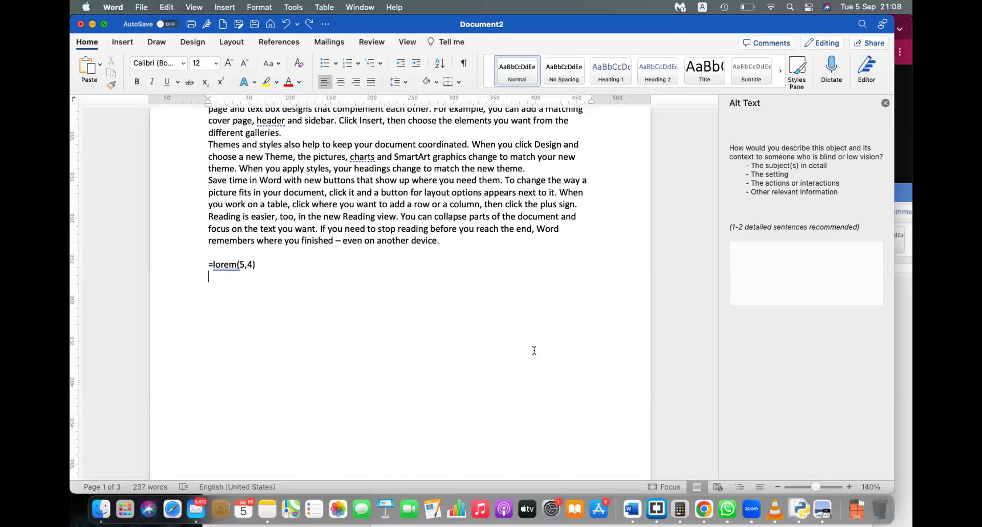
key("BackSpace")
key("BackSpace")
key("BackSpace")
key("BackSpace")
key("BackSpace")
key("BackSpace")
key("BackSpace")
key("BackSpace")
key("BackSpace")
key("BackSpace")
scroll(527, 402, "up", 5)
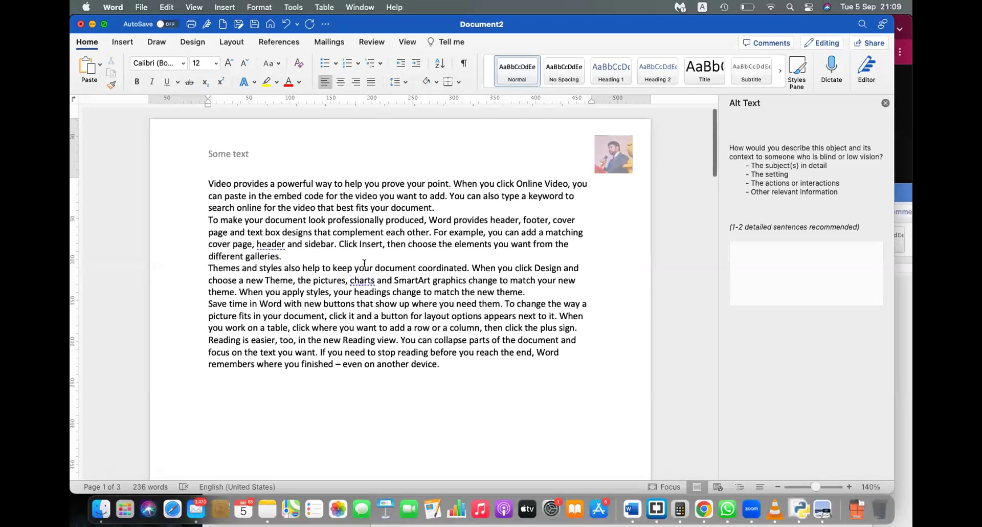
triple_click(394, 305)
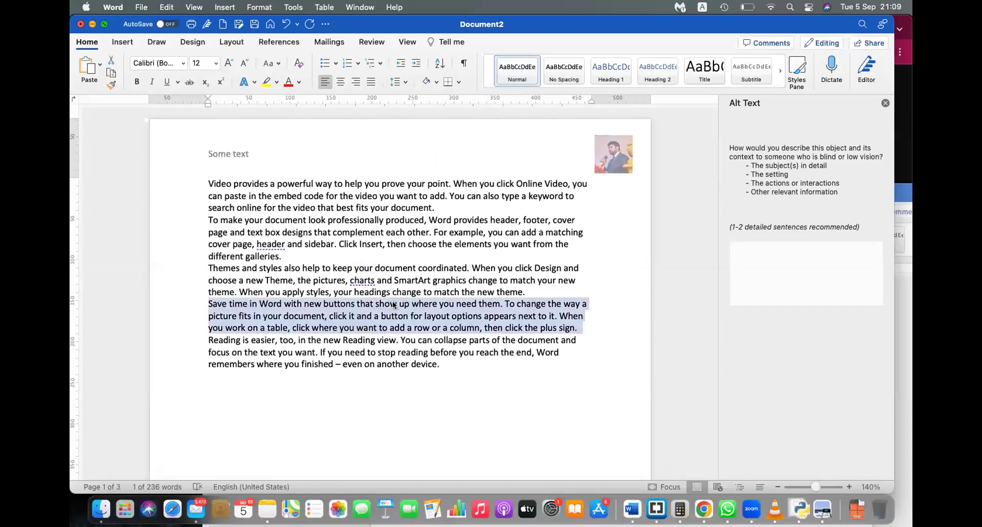
double_click(400, 268)
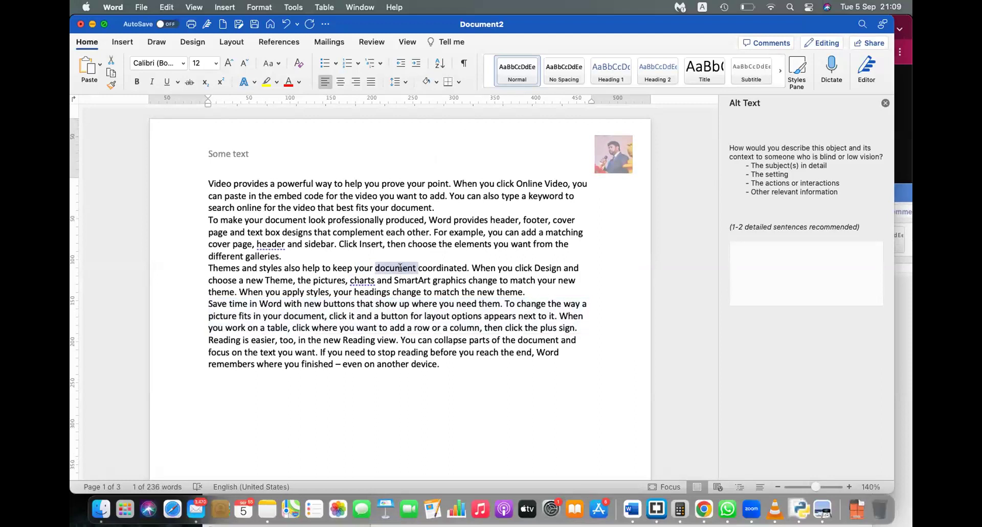
triple_click(409, 310)
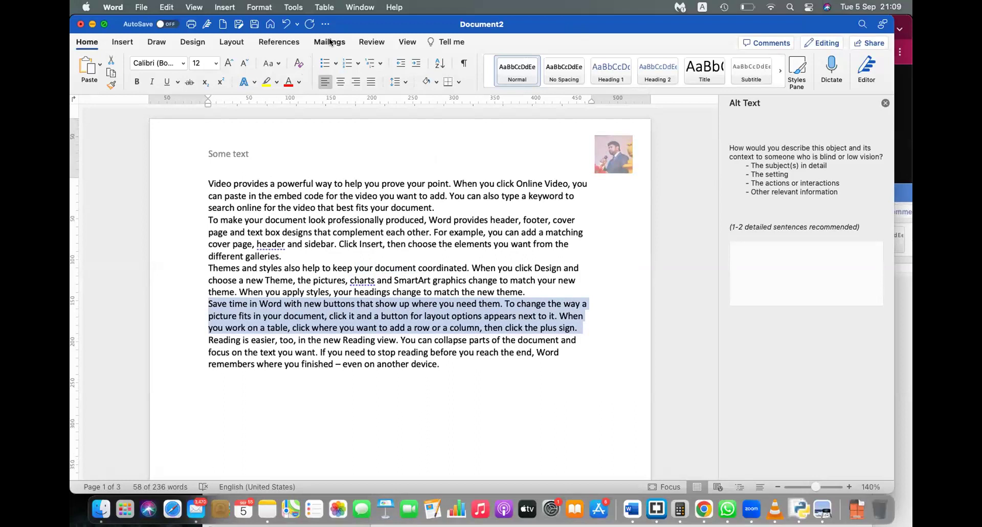
key("XF86AudioMute")
left_click(358, 363)
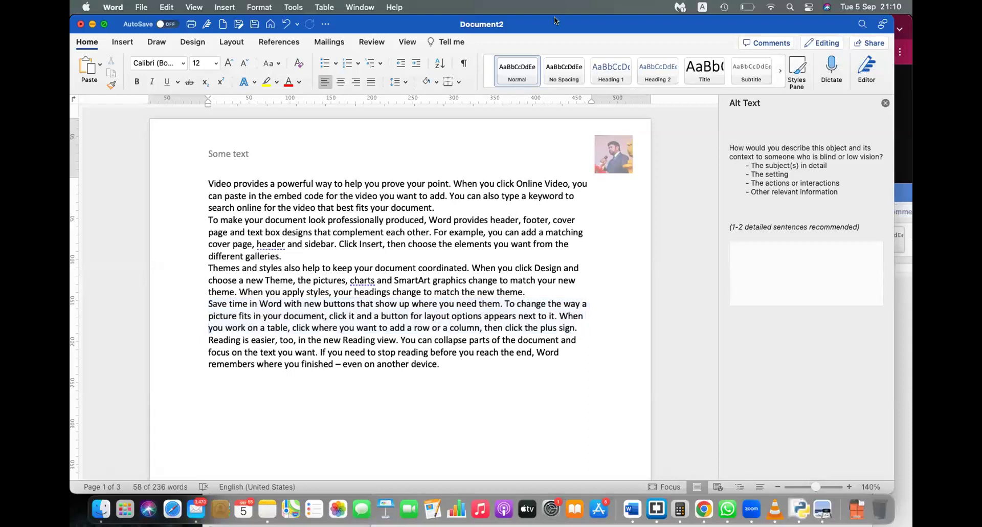
left_click_drag(415, 358, 212, 181)
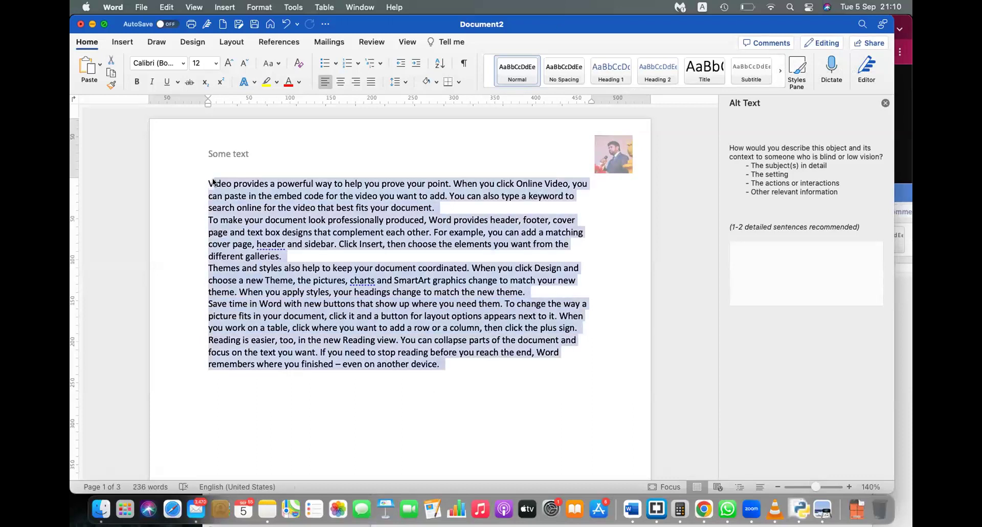
left_click(402, 83)
left_click(402, 83)
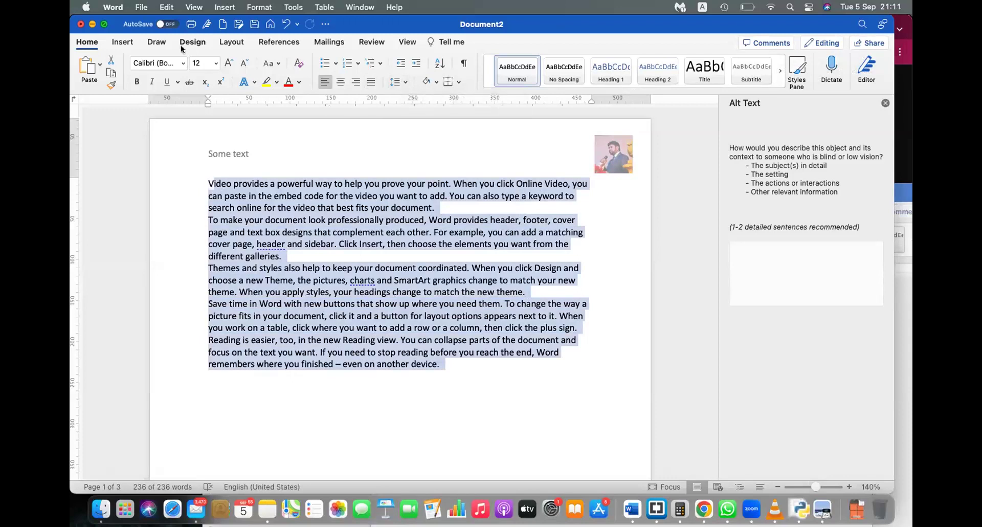
Lay the body text out in three columns, then undo it back to a single column
left_click(233, 42)
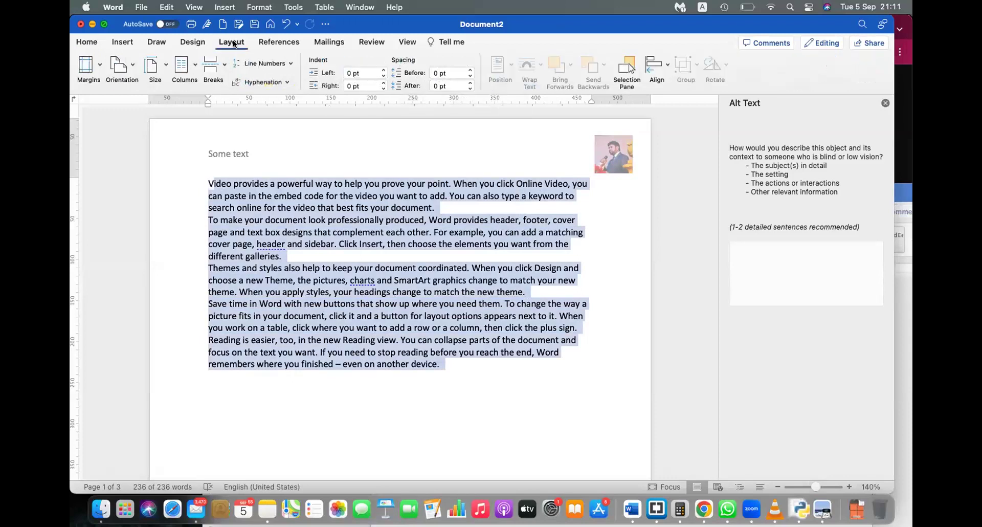
left_click(183, 68)
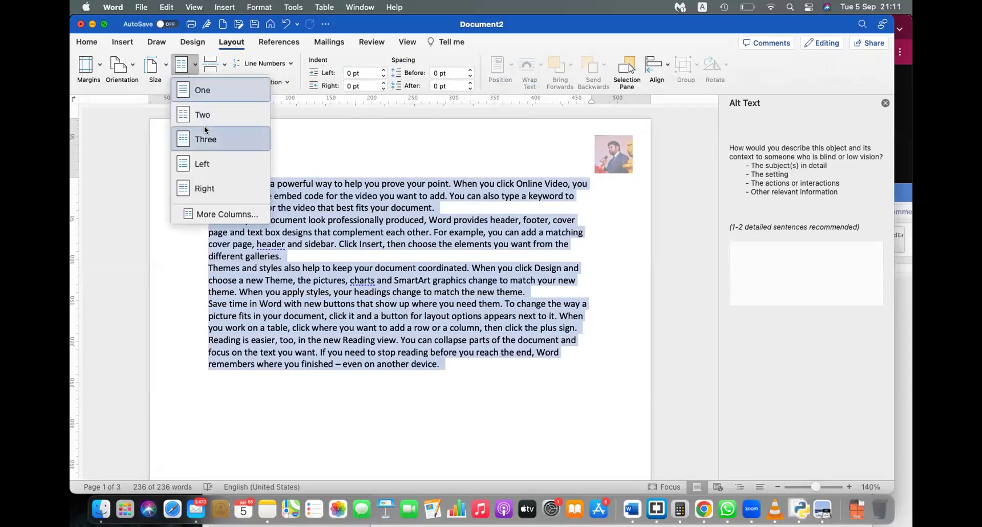
left_click(204, 126)
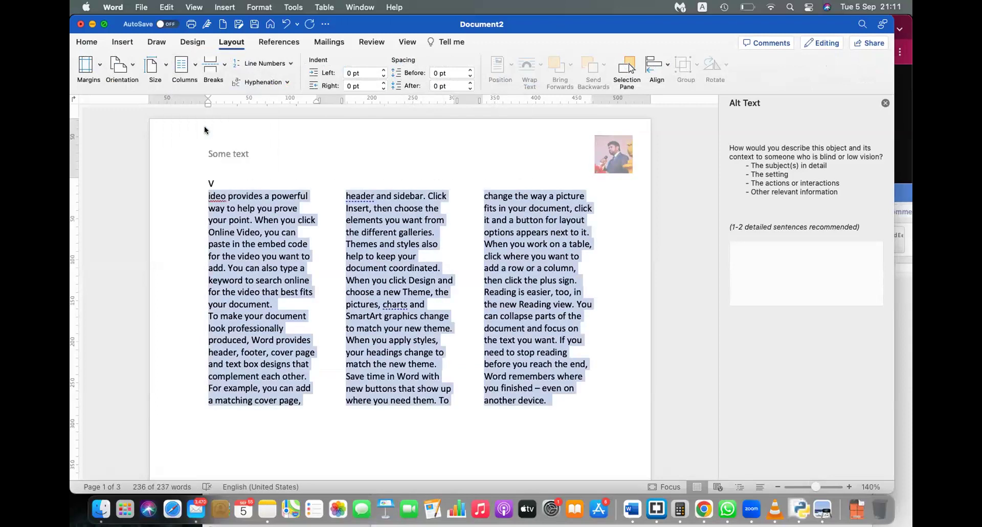
key("super+z")
Reopen the Columns choices without changing anything, then bring the Preview PDF forward
left_click(182, 65)
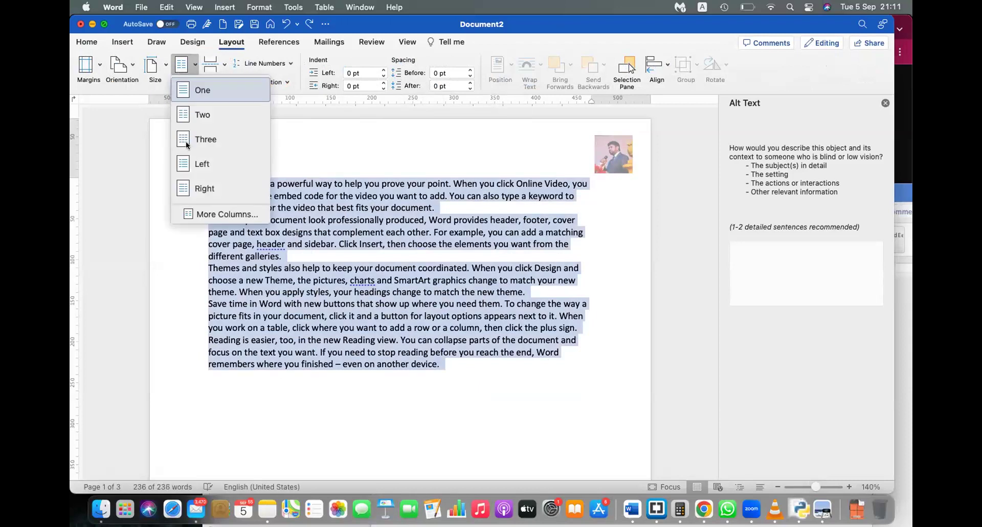
key("Escape")
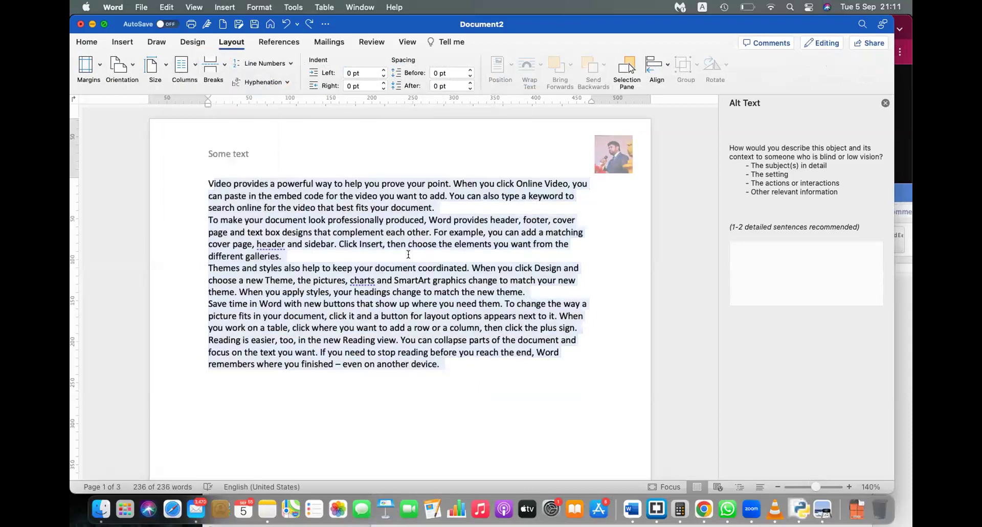
left_click(821, 509)
scroll(500, 275, "up", 10)
Scroll through the Grade 10 book PDF in Preview, then switch back to Word
scroll(499, 275, "up", 8)
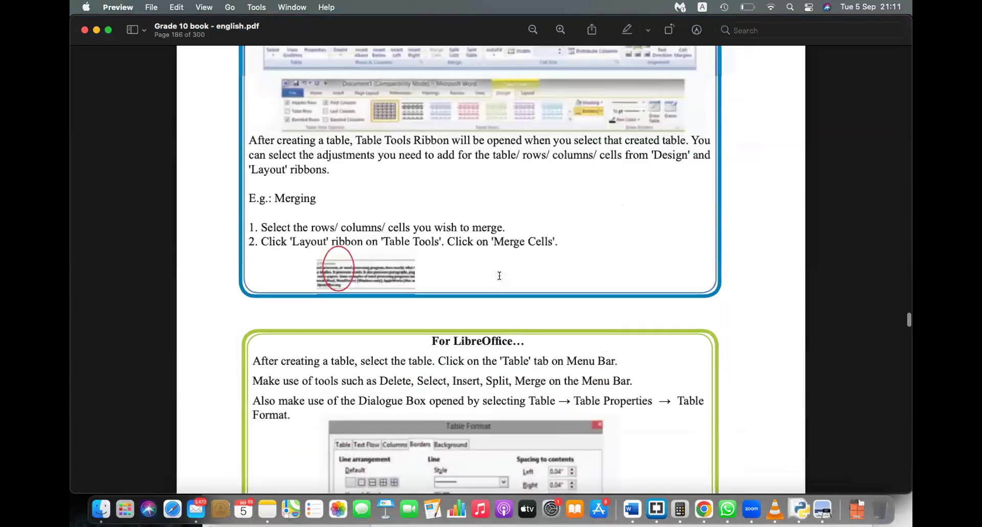
scroll(500, 275, "down", 15)
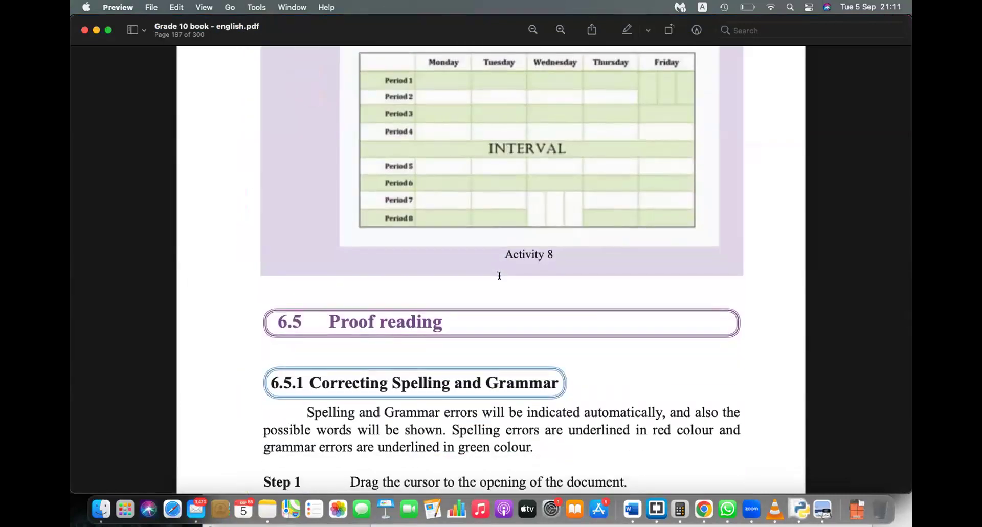
key("super+Tab")
Add empty lines after the last paragraph of the document, then bring Chrome forward
left_click(463, 376)
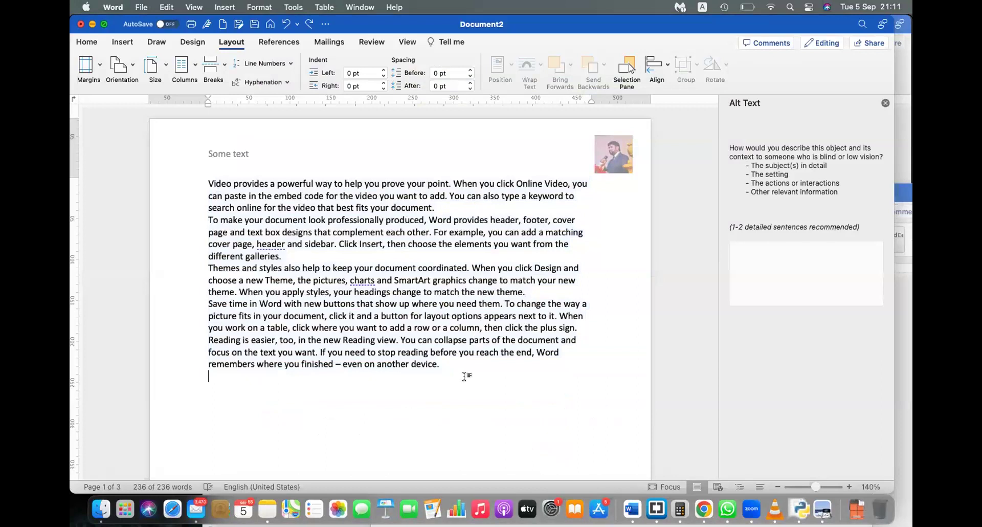
key("Return")
key("Return")
scroll(463, 376, "down", 5)
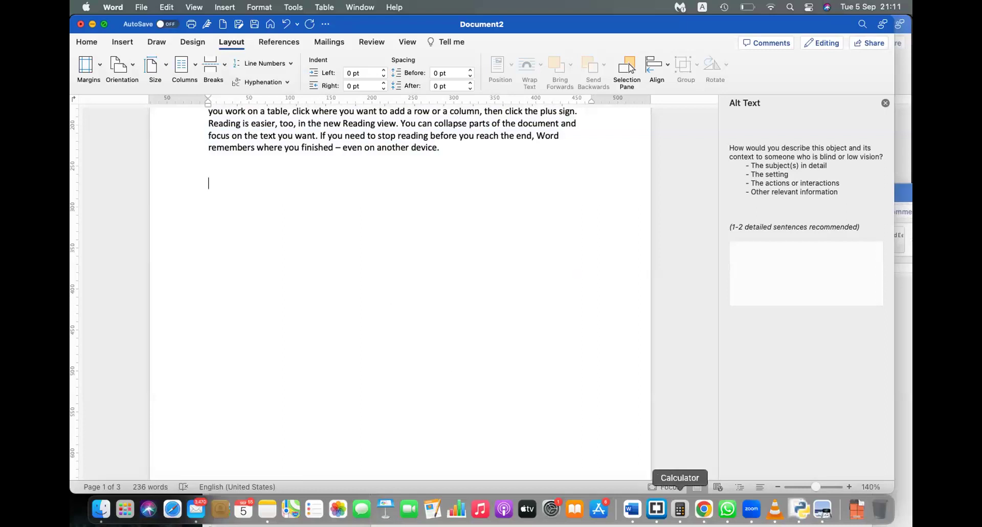
left_click(704, 509)
Search Google for 'table layout' and show only the image results
double_click(429, 49)
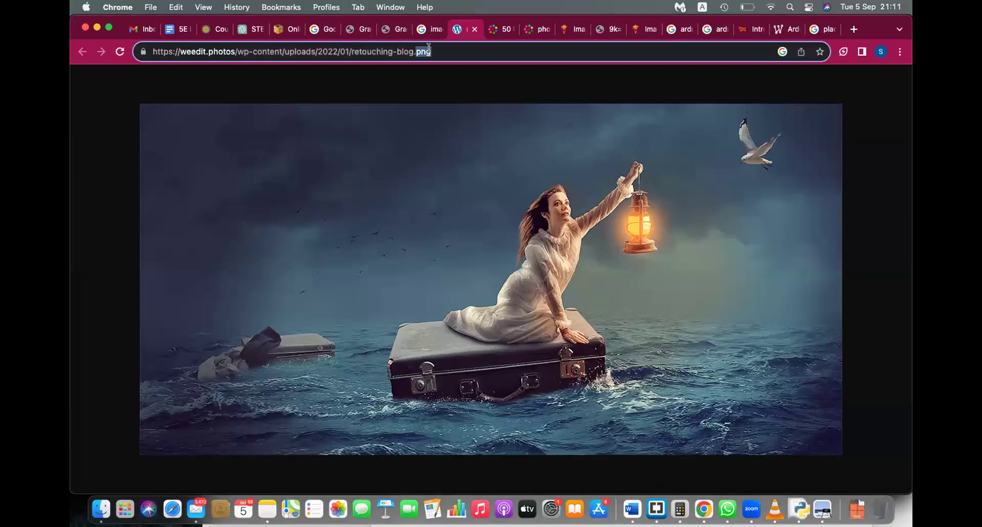
triple_click(429, 50)
type("tab")
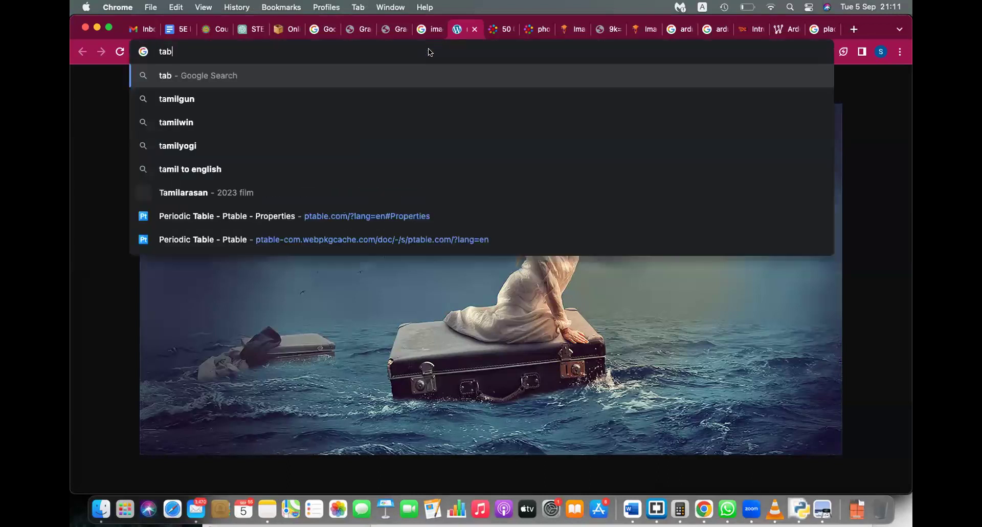
type("le layout")
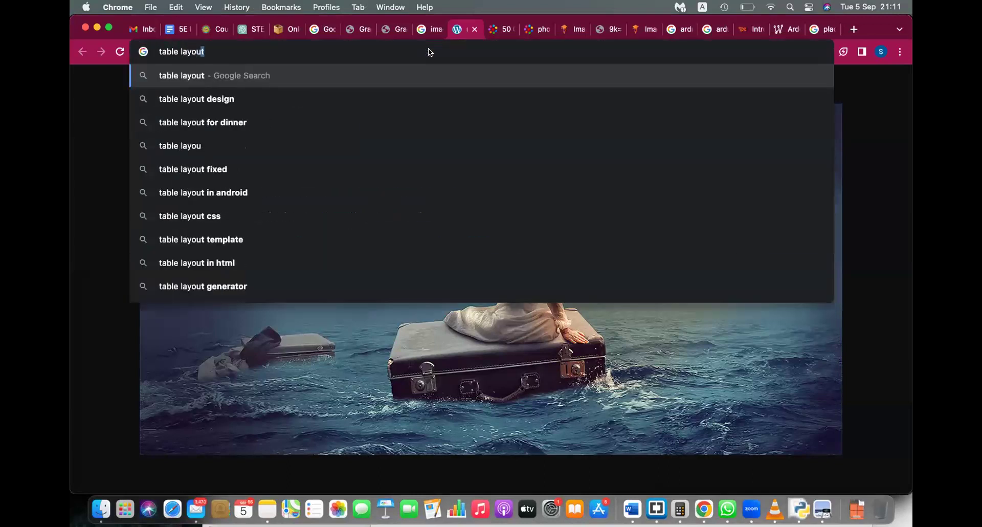
key("Return")
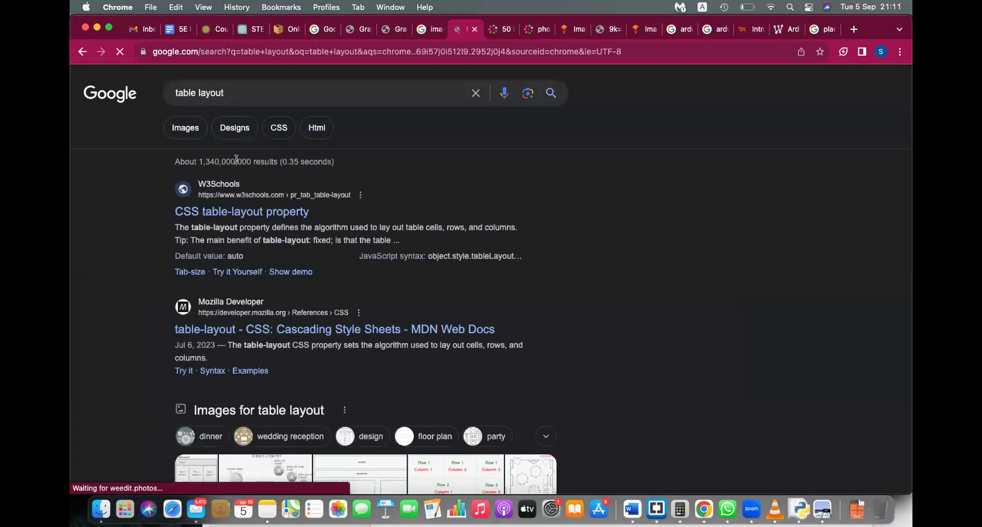
left_click(189, 129)
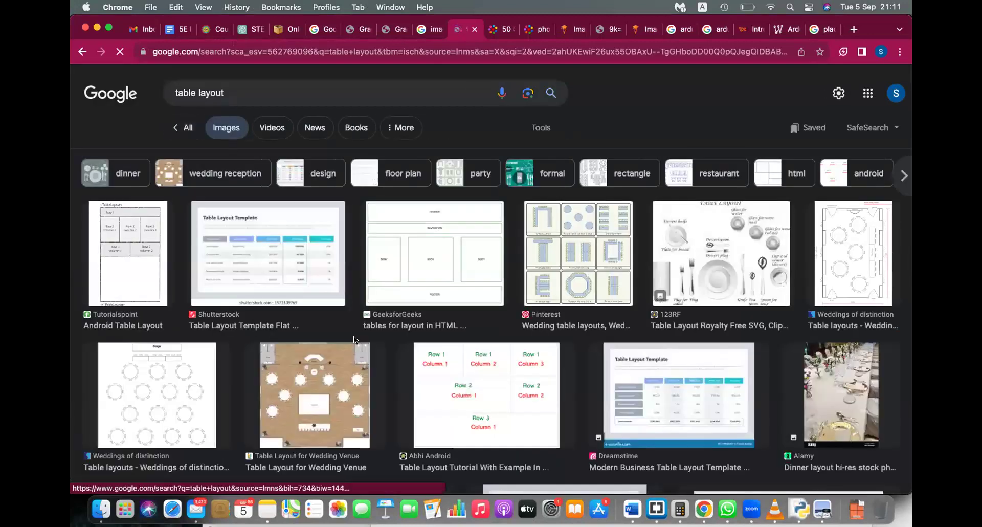
scroll(353, 338, "down", 5)
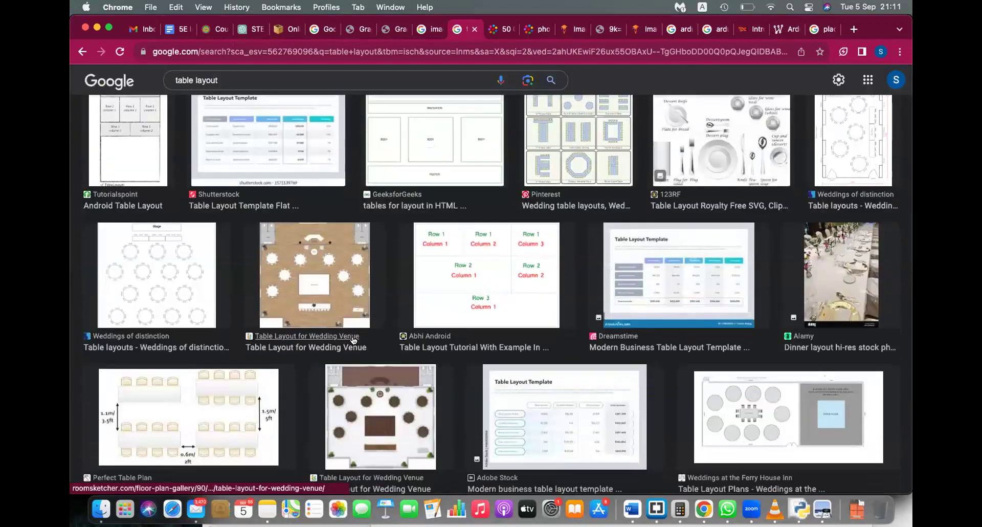
scroll(354, 338, "up", 5)
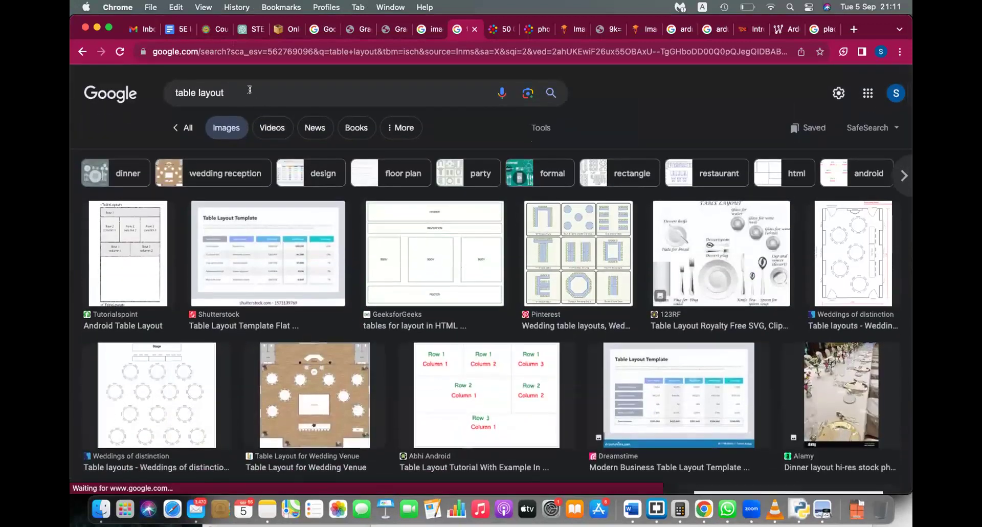
Refine the image search to 'table layout web page'
left_click(246, 93)
type("web pa")
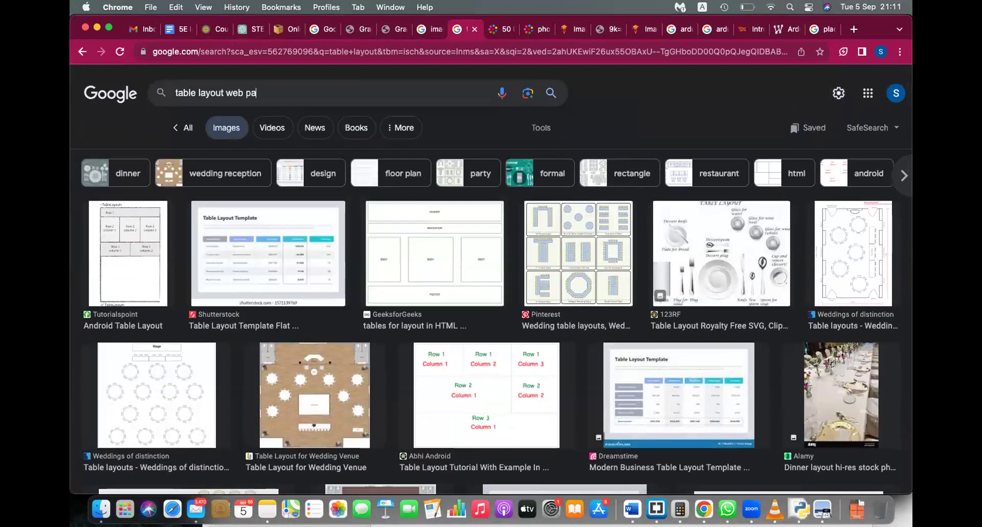
type("ge")
key("Return")
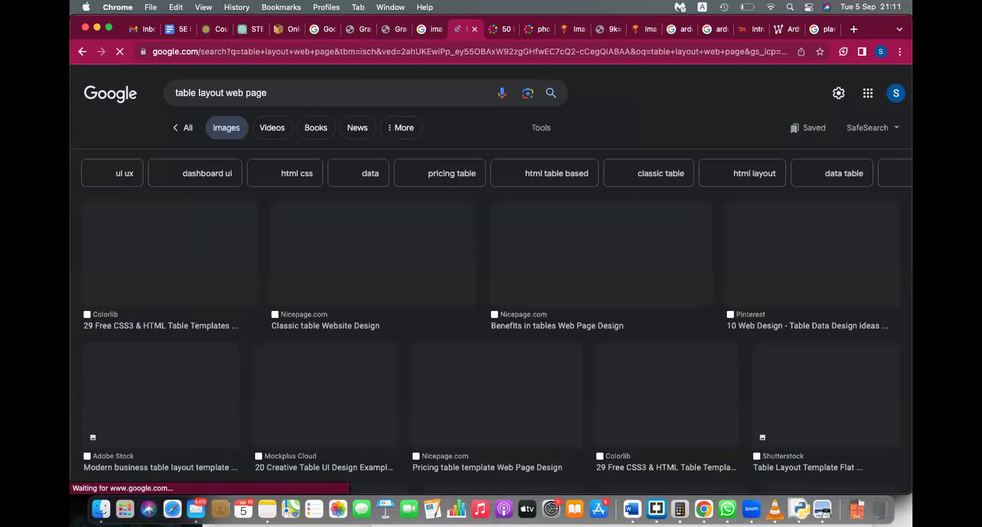
Preview the Chegg header, aside, article and footer layout diagram from the results
scroll(268, 257, "down", 3)
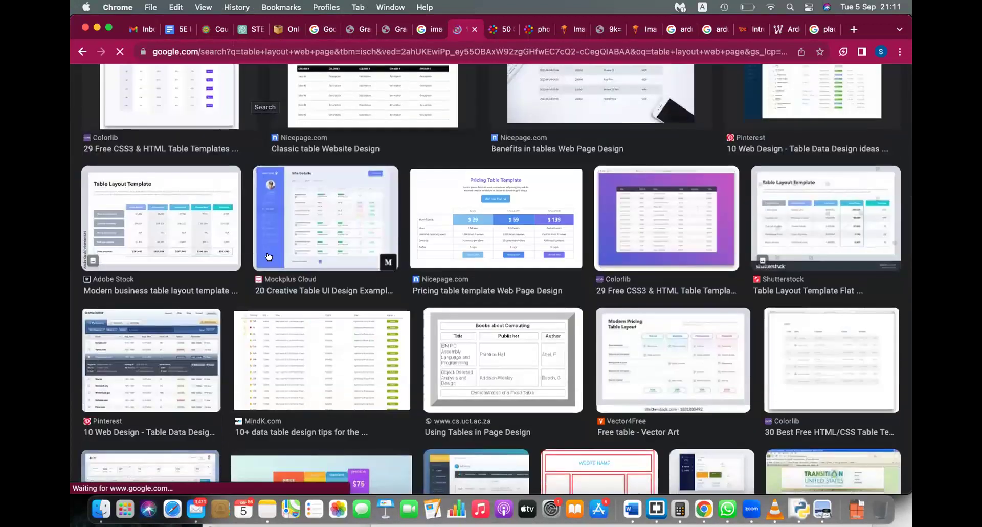
scroll(269, 257, "down", 3)
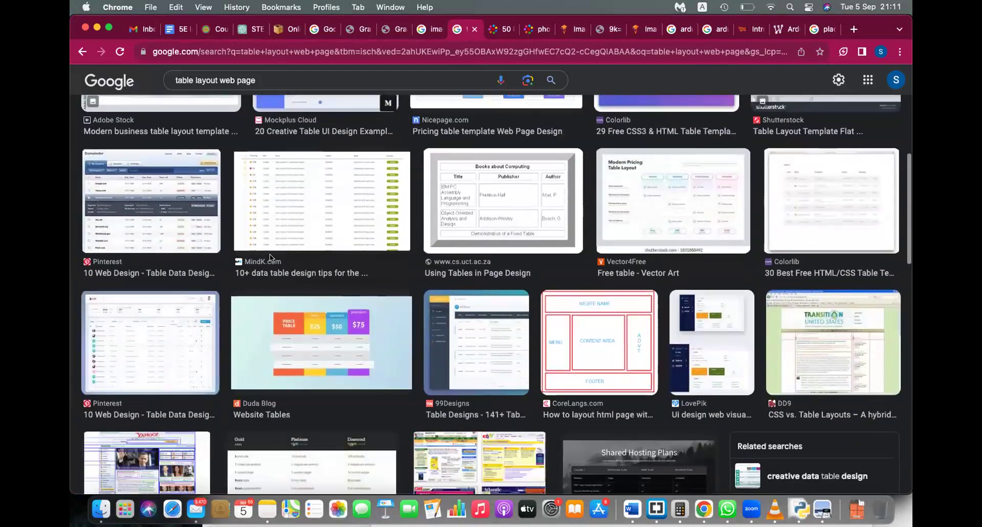
scroll(269, 254, "down", 2)
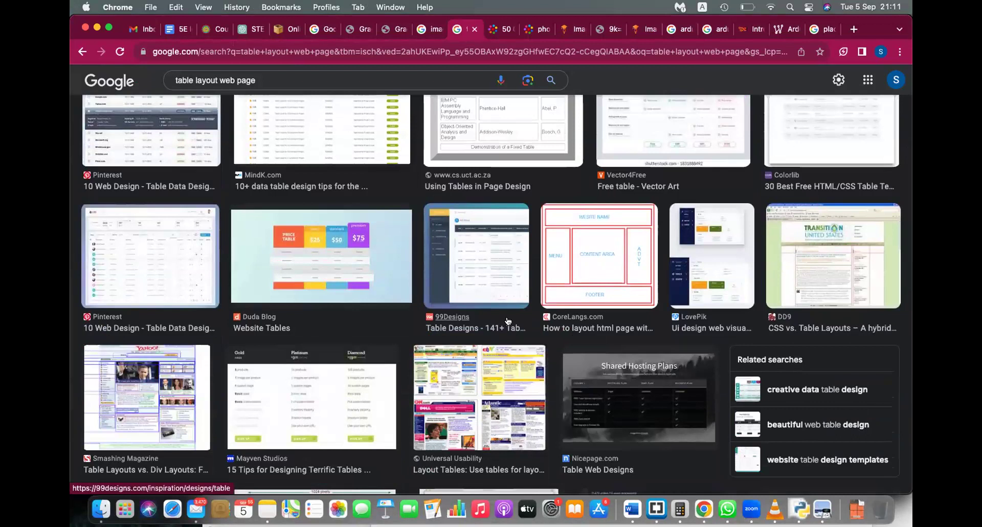
scroll(508, 321, "down", 3)
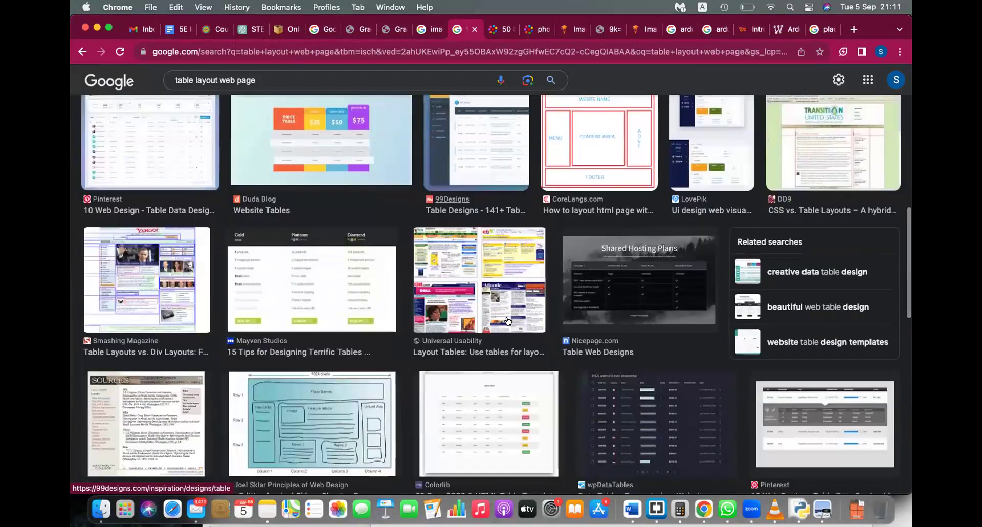
scroll(508, 321, "down", 7)
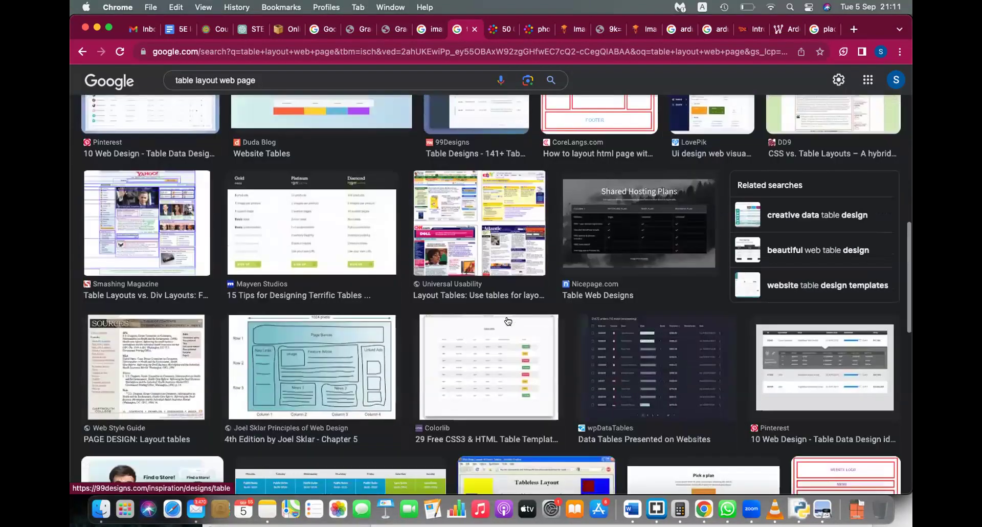
scroll(508, 320, "down", 9)
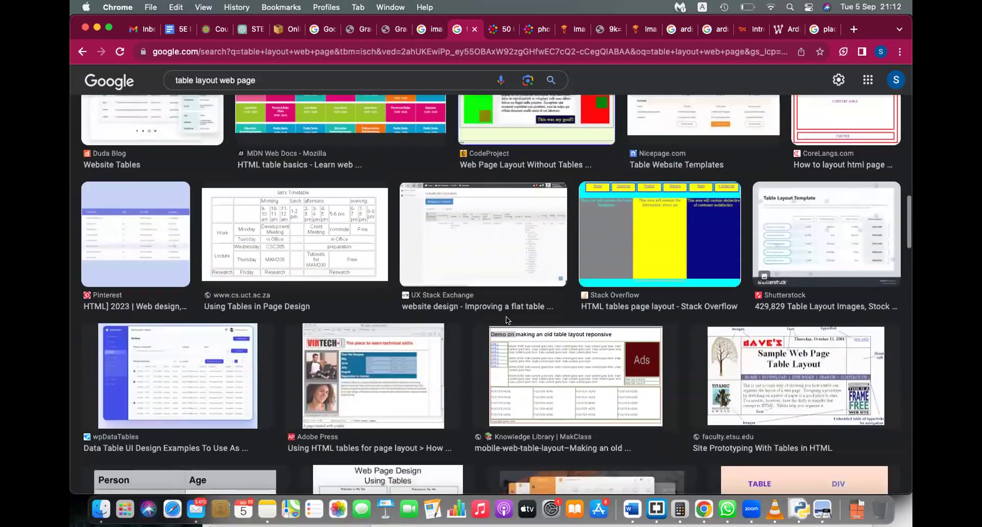
scroll(507, 321, "down", 9)
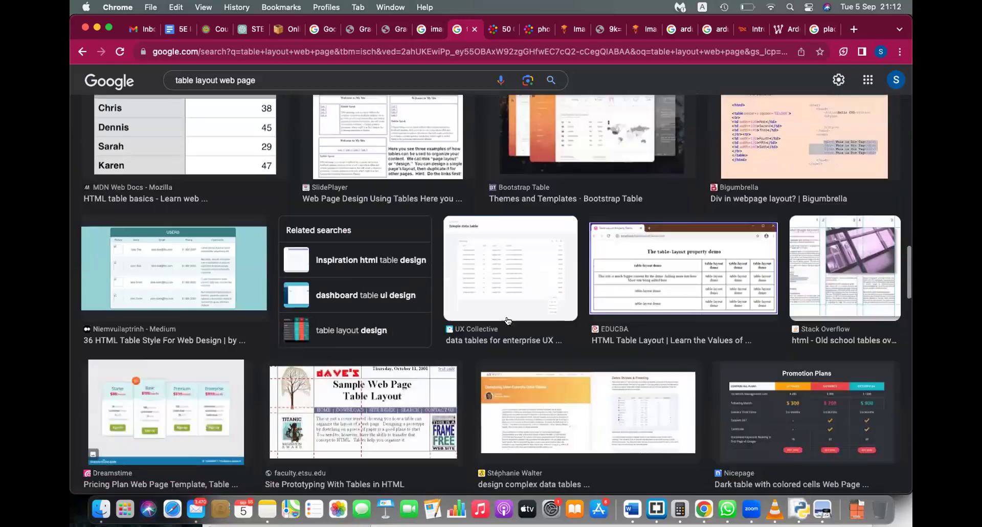
scroll(508, 320, "down", 8)
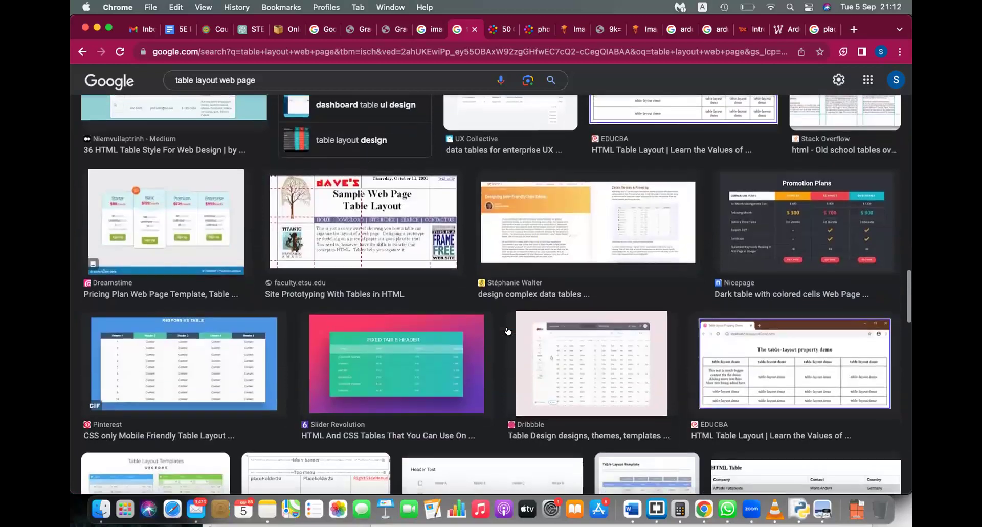
scroll(508, 330, "down", 3)
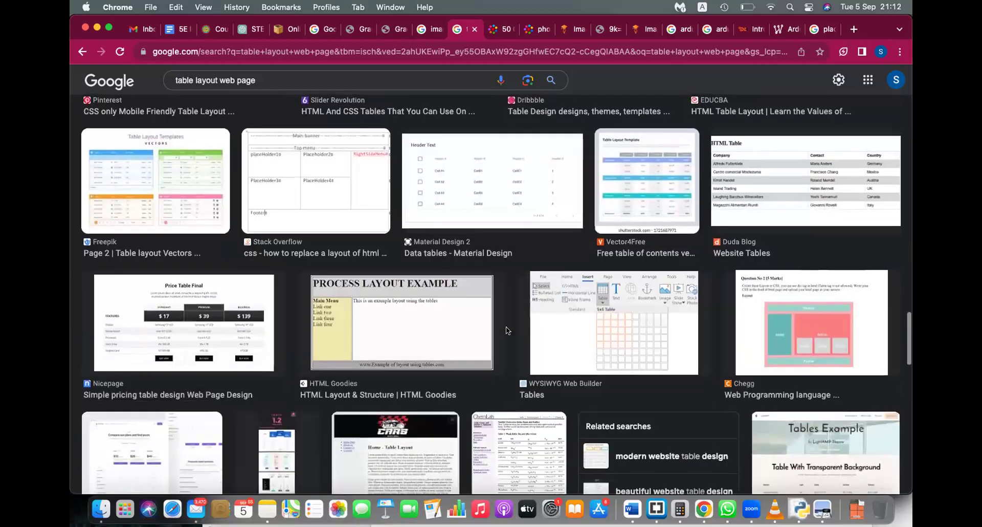
left_click(784, 341)
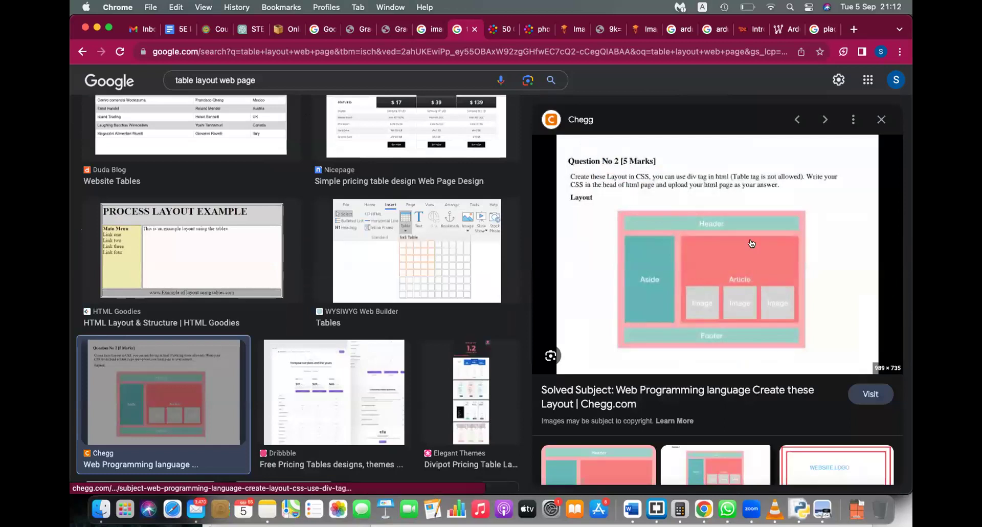
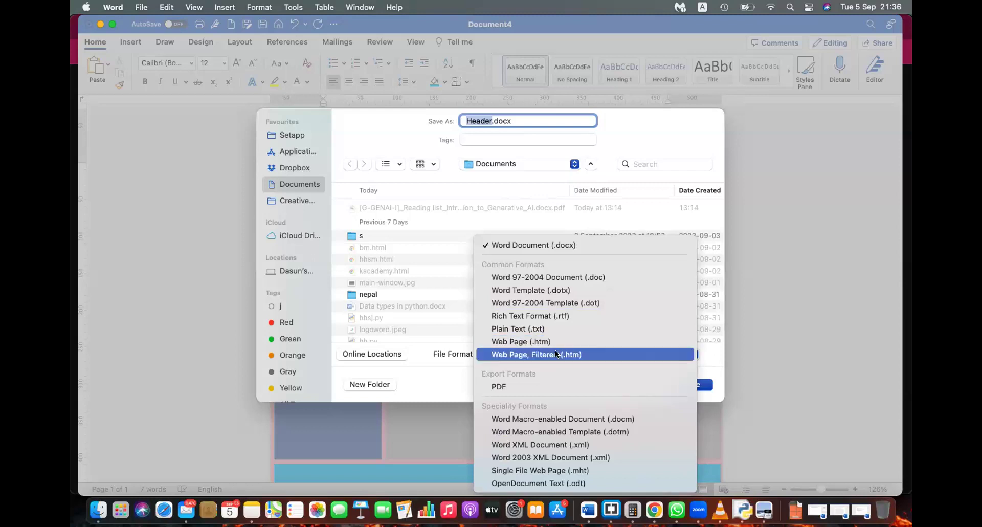
Save the document as Web Page, Filtered (.htm) and accept the Office-tags warning
left_click(504, 354)
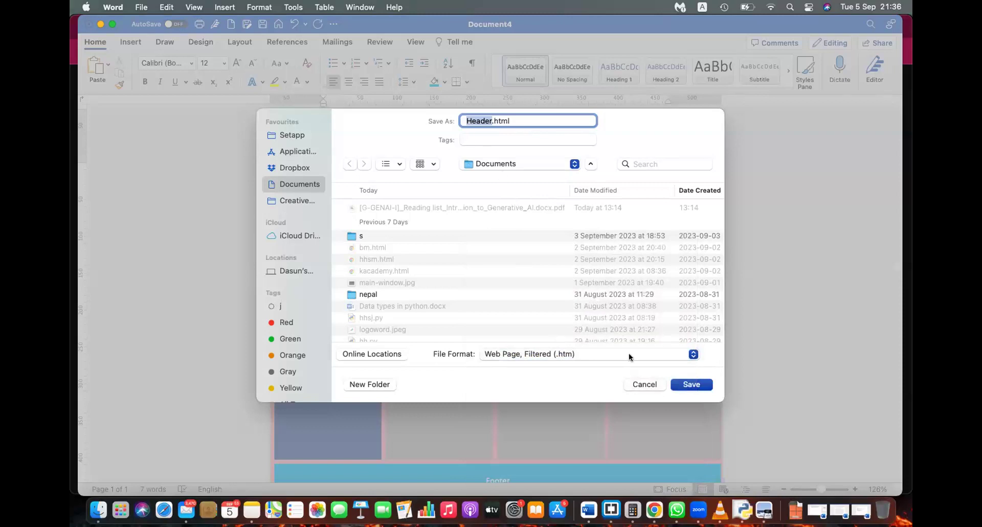
left_click(697, 382)
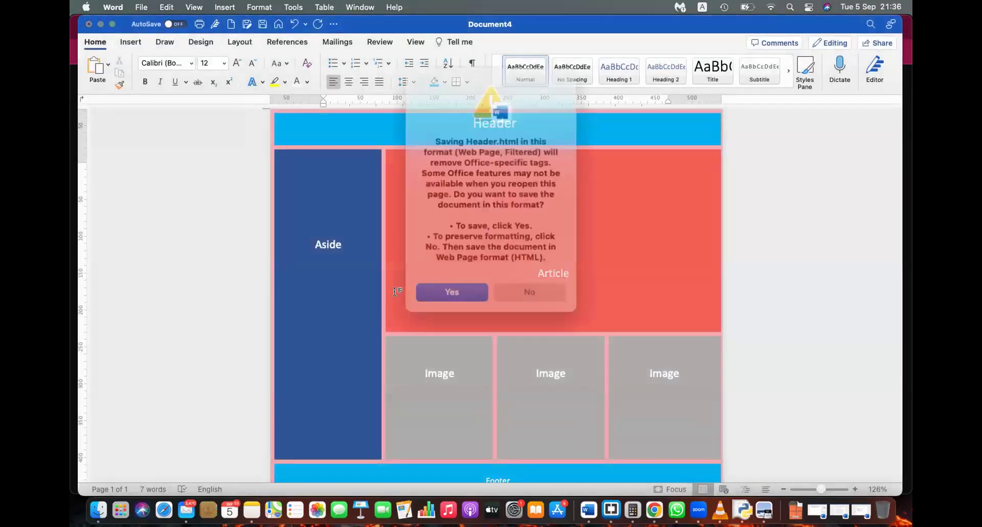
left_click(456, 280)
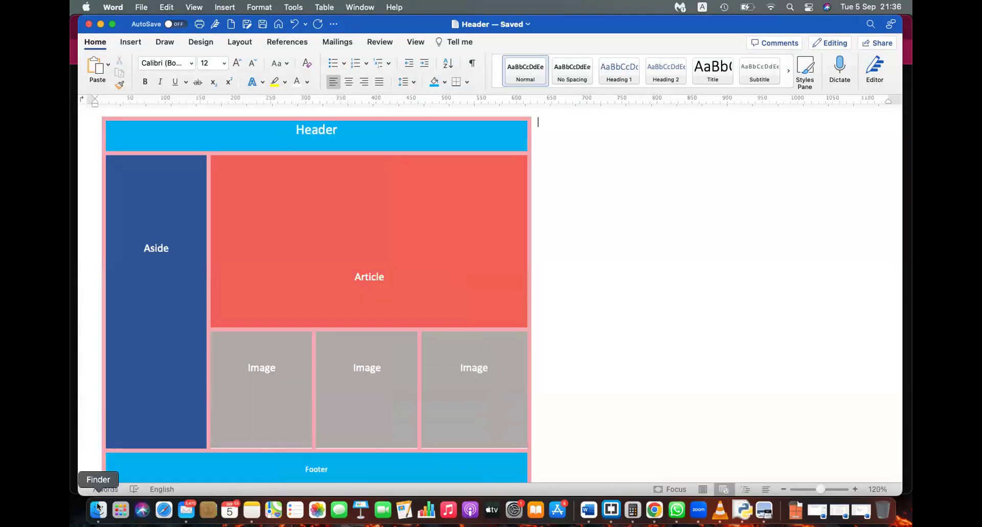
Open Header.html from the Documents folder in the web browser
left_click(98, 508)
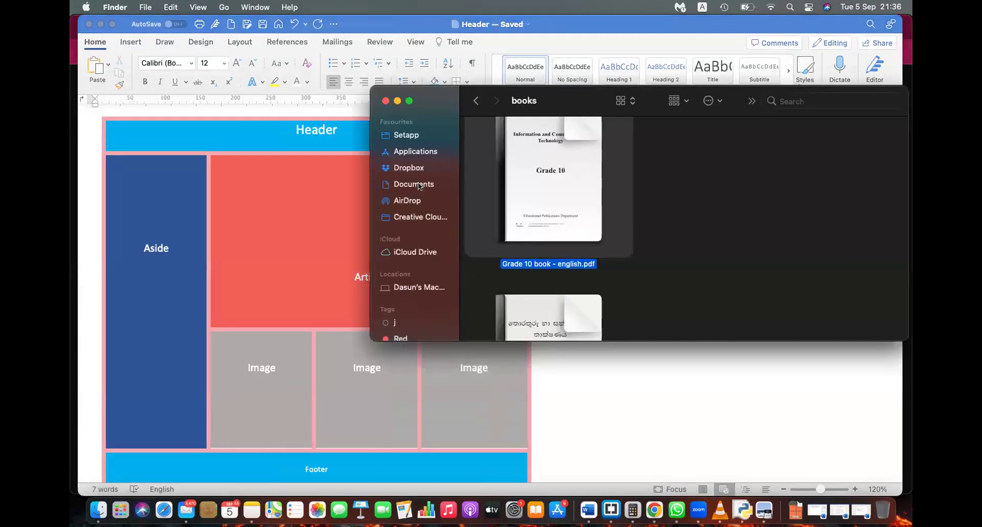
left_click(419, 185)
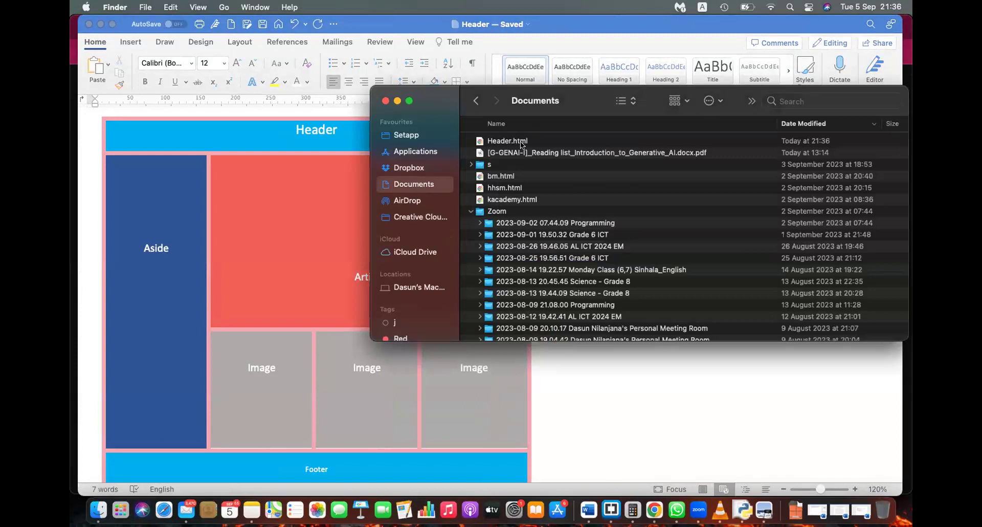
left_click(520, 141)
double_click(520, 141)
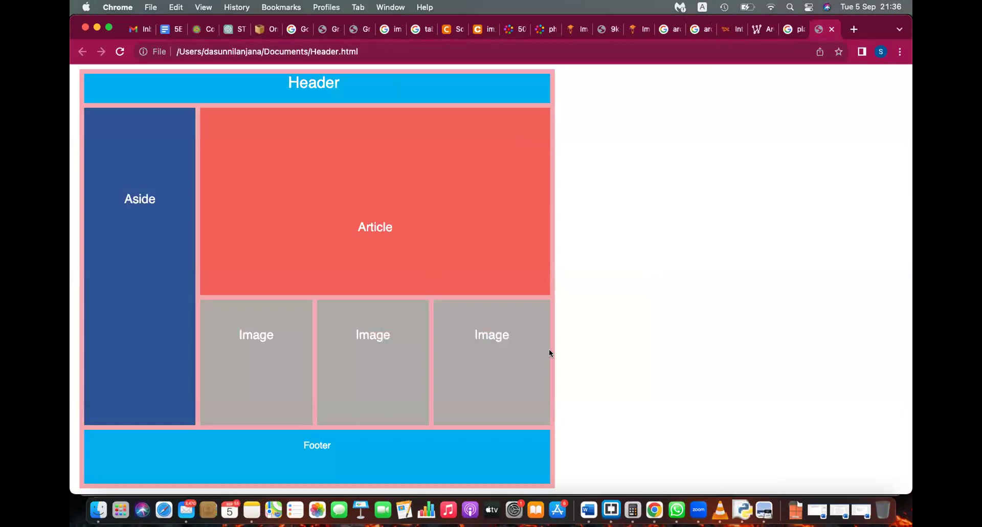
View Header.html's page source and scroll through the generated table markup
right_click(652, 276)
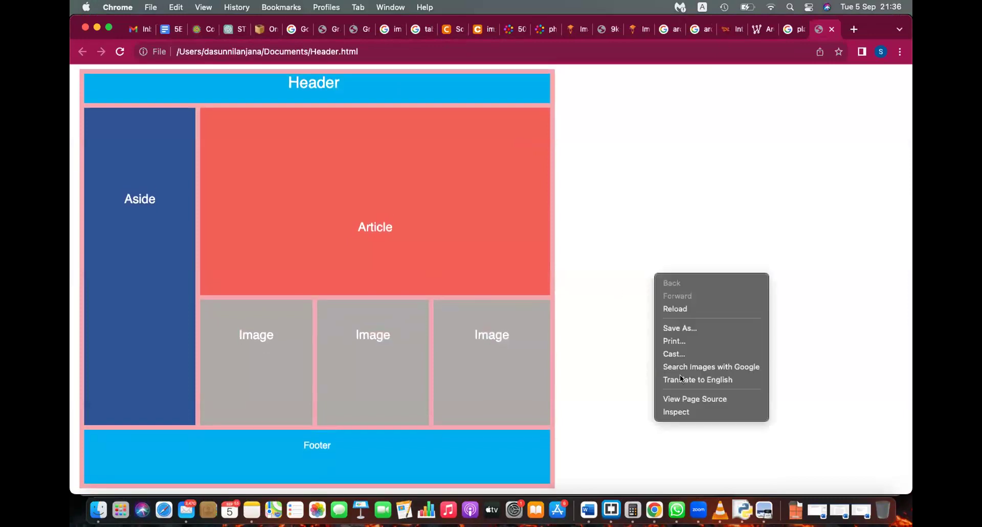
left_click(698, 397)
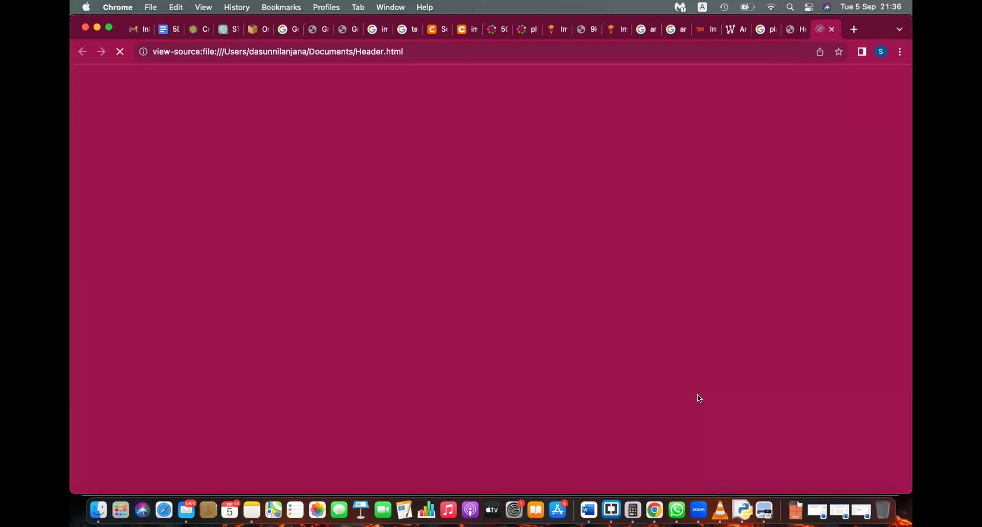
scroll(258, 302, "down", 15)
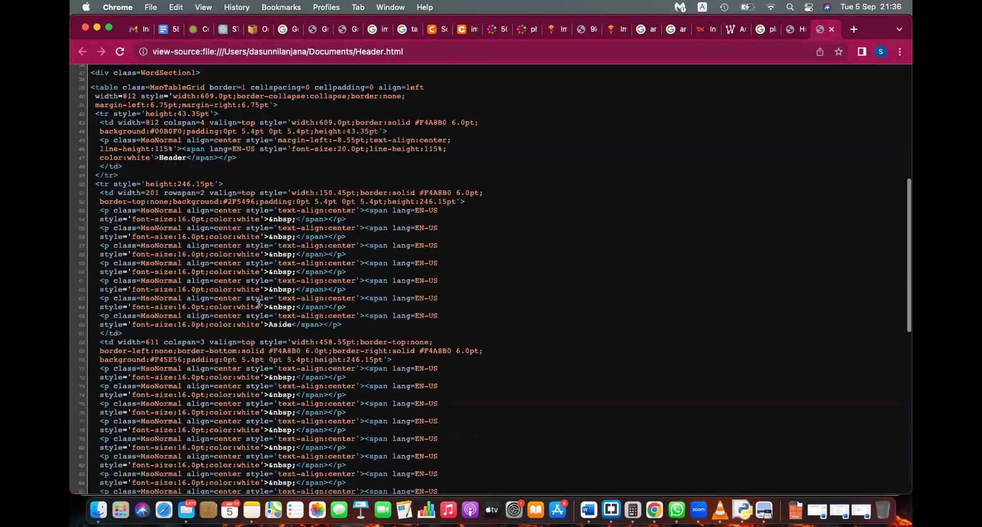
scroll(250, 270, "down", 5)
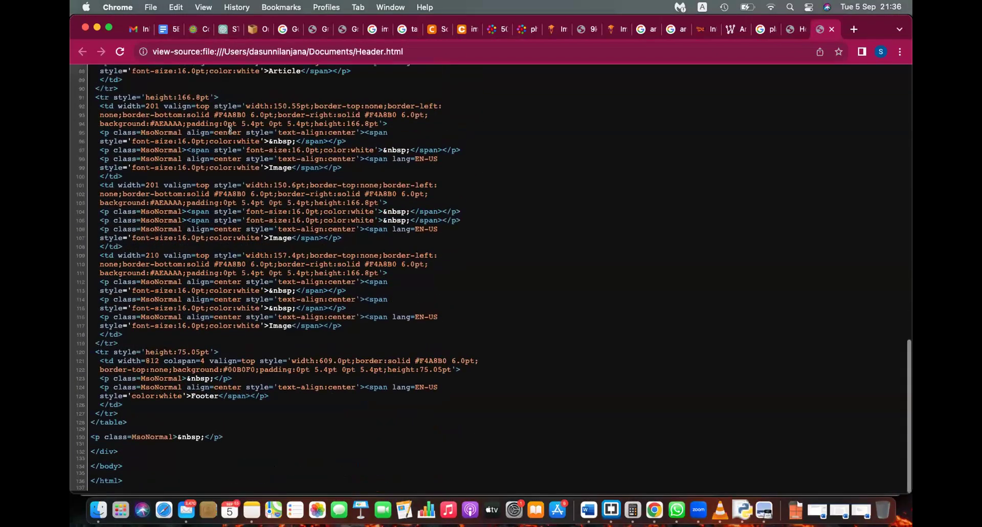
scroll(324, 410, "up", 10)
scroll(325, 408, "up", 4)
scroll(324, 408, "down", 15)
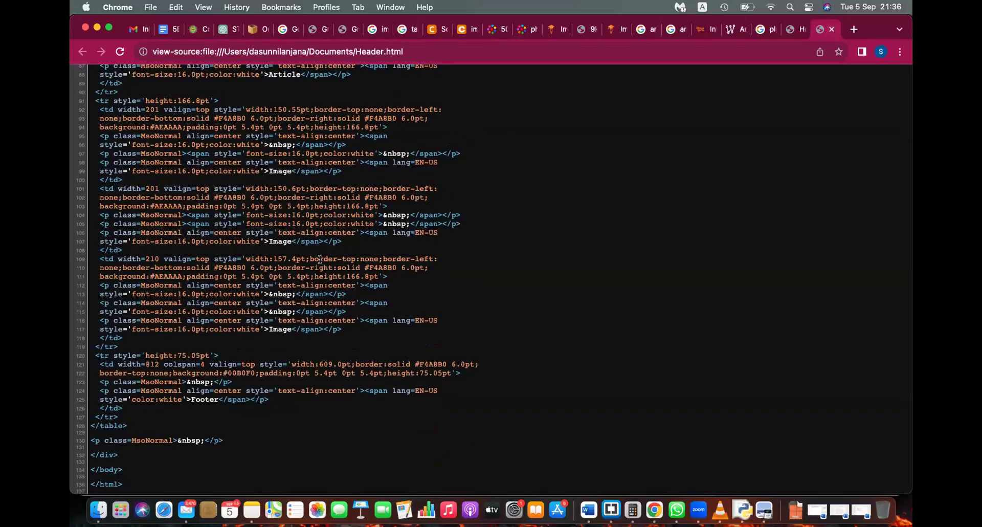
scroll(320, 259, "up", 2)
scroll(284, 244, "up", 6)
scroll(285, 244, "up", 6)
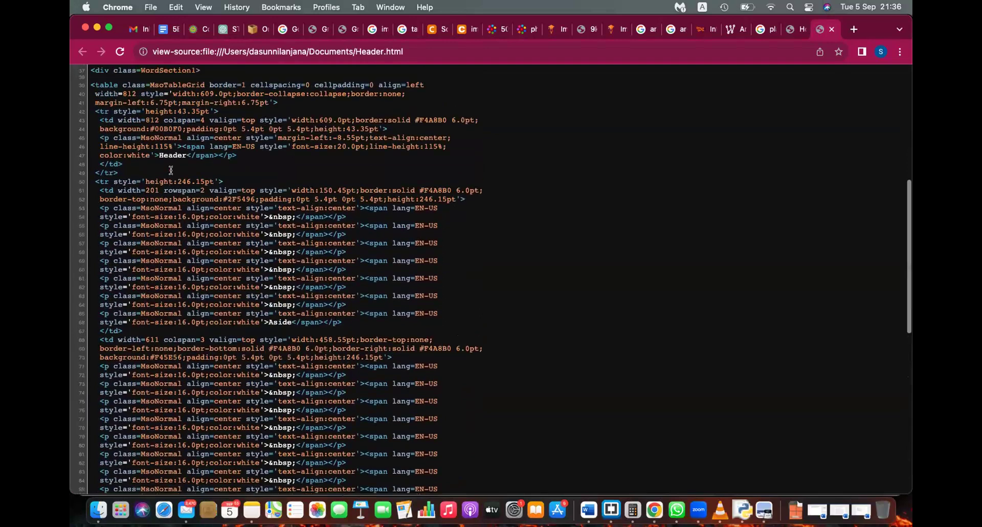
scroll(171, 170, "up", 2)
double_click(107, 133)
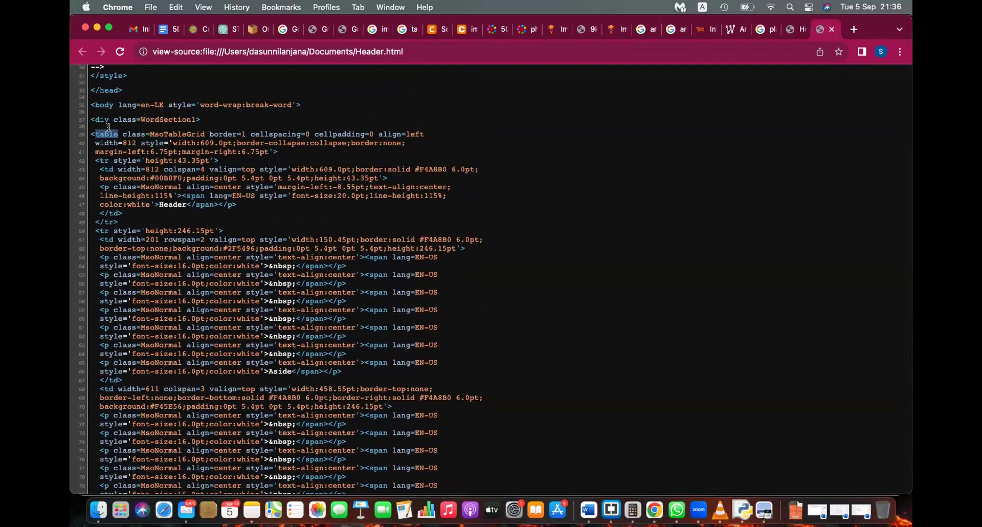
Reopen the page source briefly, close it, and return to Word
left_click(831, 27)
right_click(568, 229)
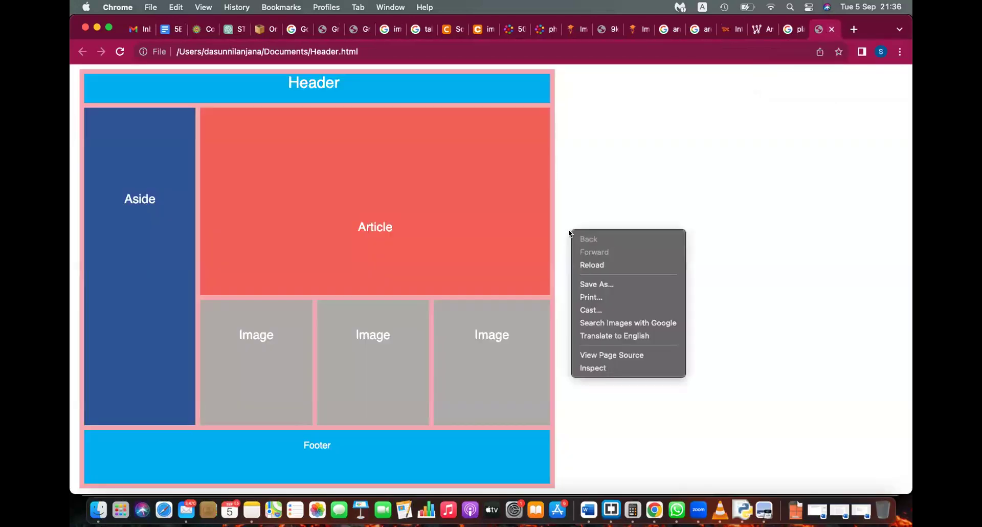
left_click(615, 356)
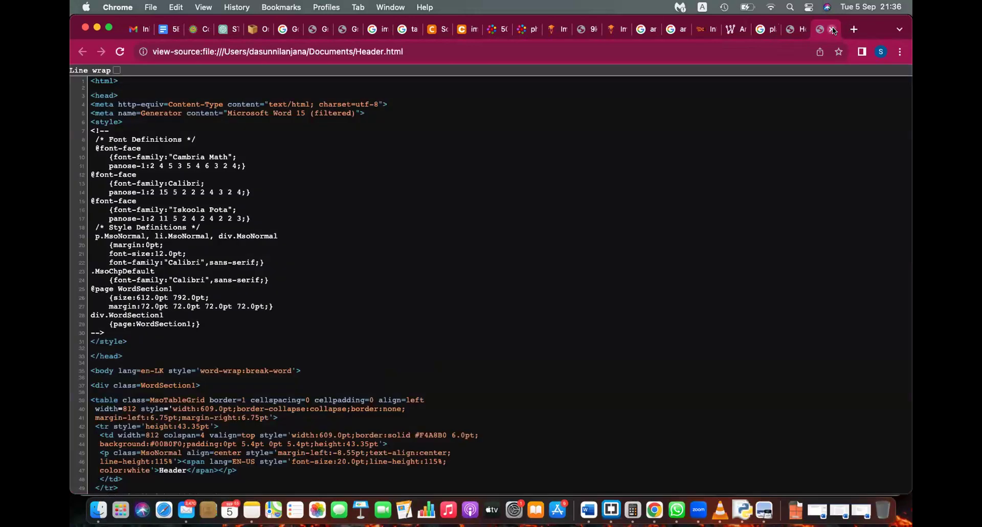
left_click(832, 29)
left_click(588, 510)
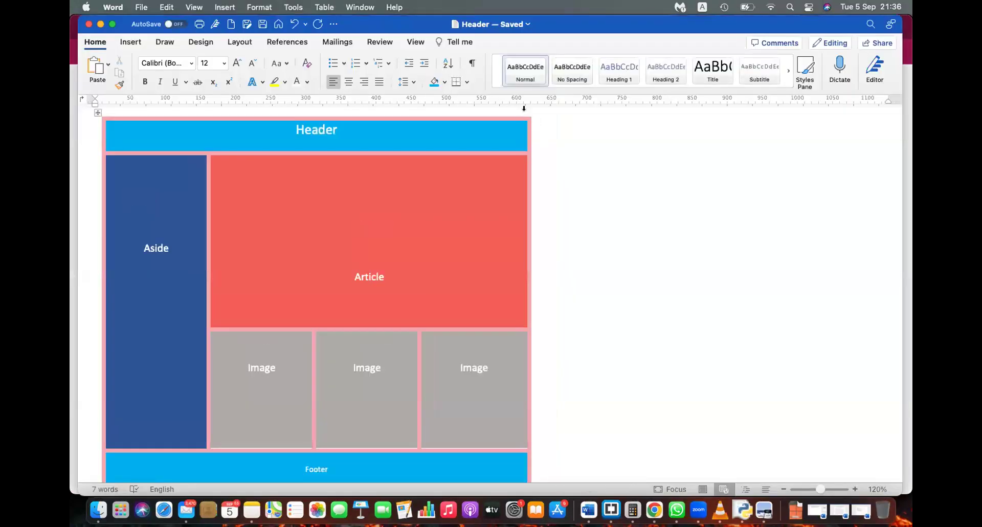
Zoom out and stretch the layout table wider across the page
left_click_drag(820, 488, 814, 490)
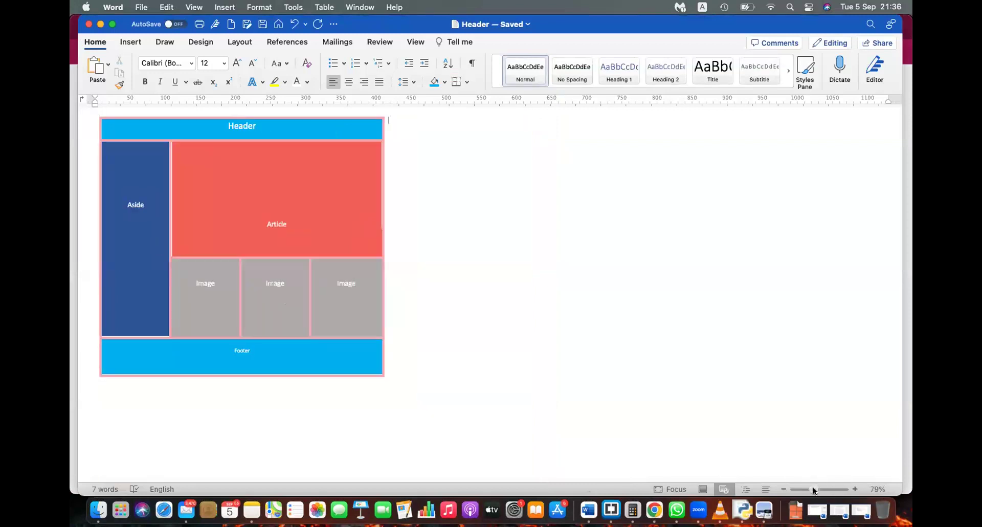
left_click(379, 374)
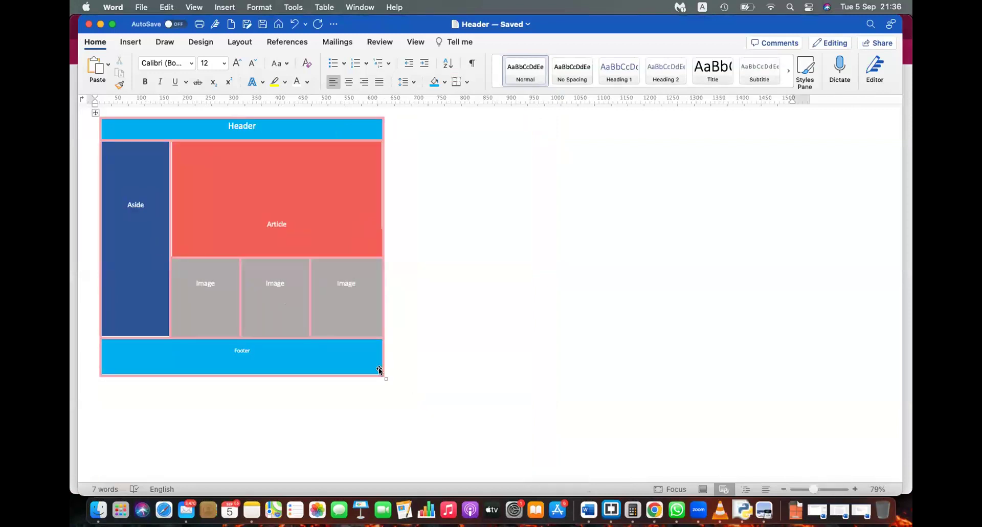
left_click_drag(384, 376, 806, 390)
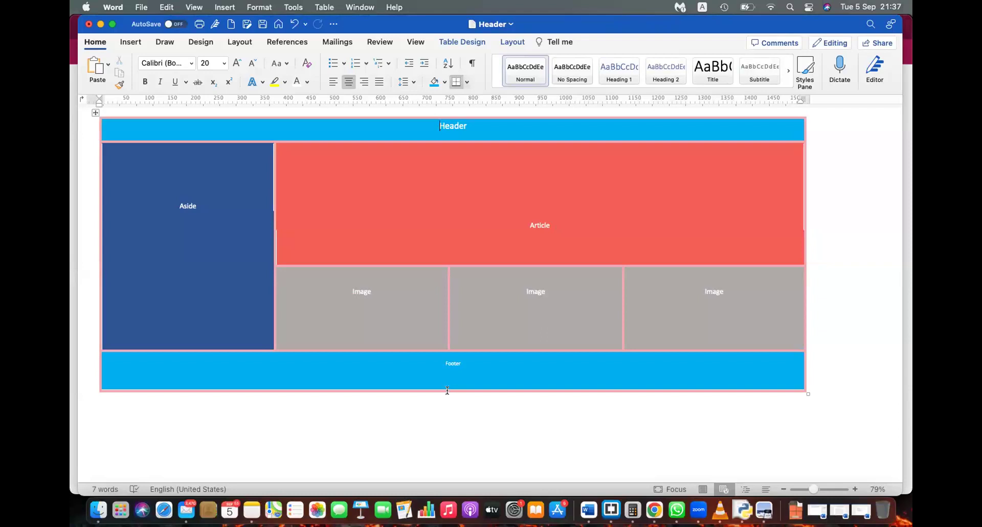
left_click_drag(446, 387, 458, 492)
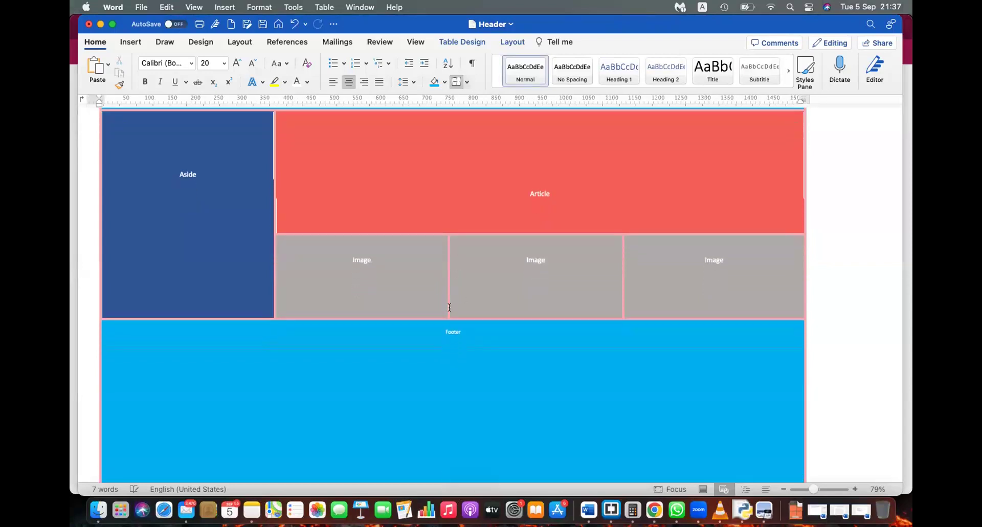
left_click_drag(451, 314, 460, 425)
scroll(470, 348, "up", 2)
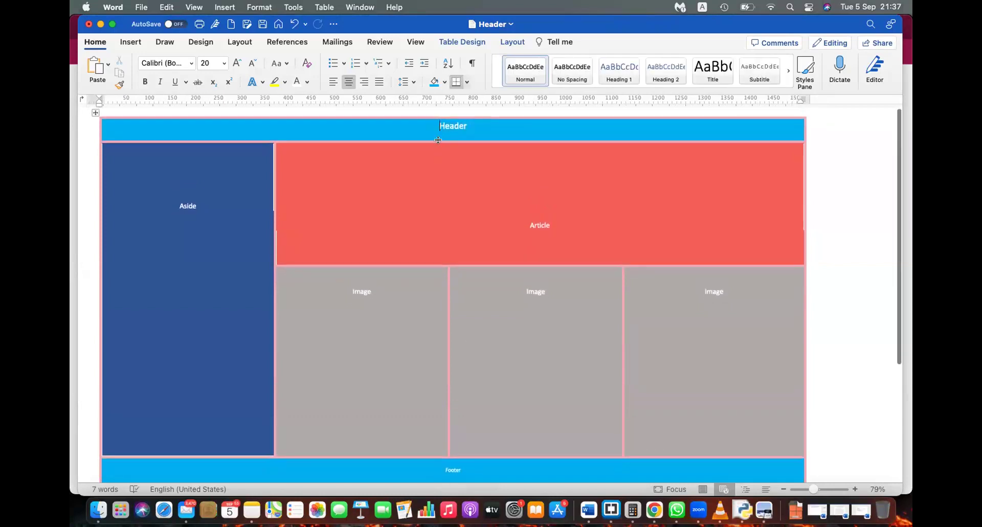
key("super+a")
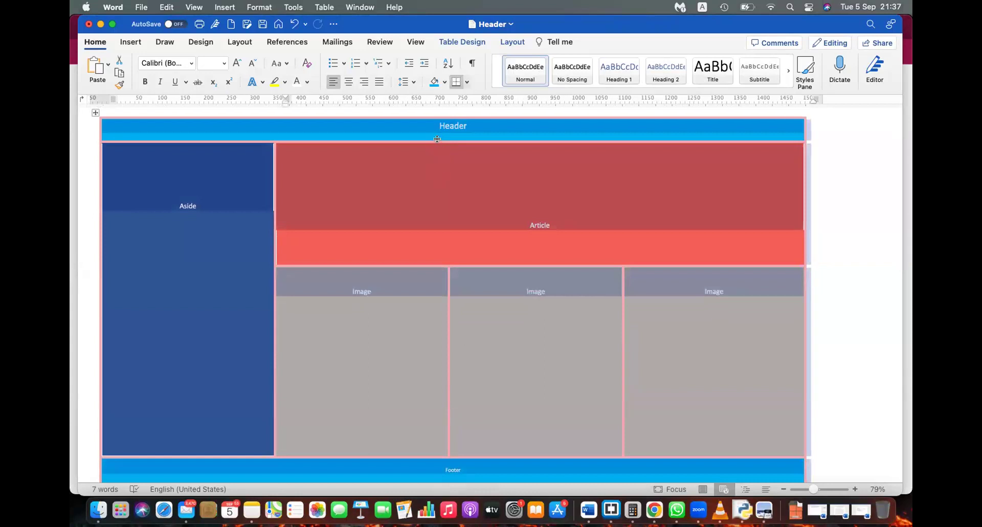
left_click(447, 204)
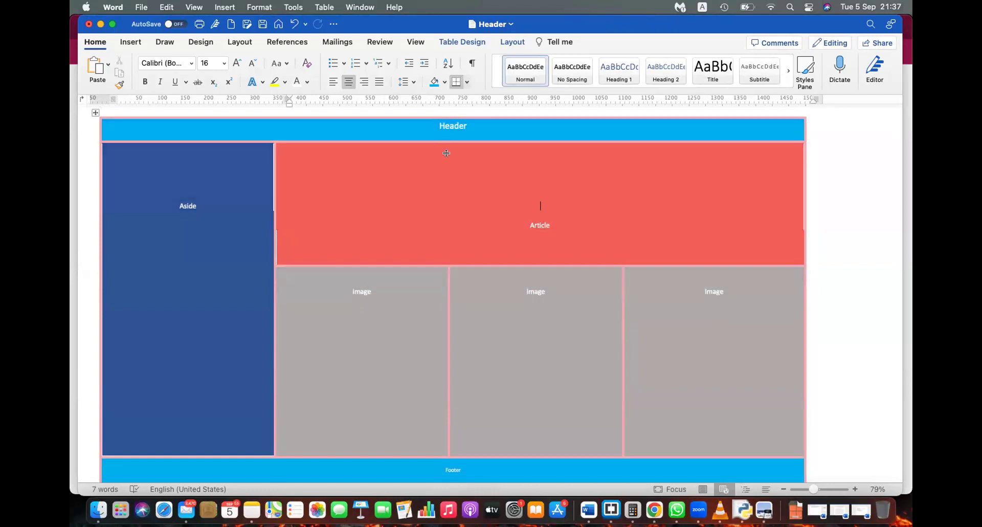
Add blank lines in the Header cell to make the top row taller
left_click(437, 126)
key("Return")
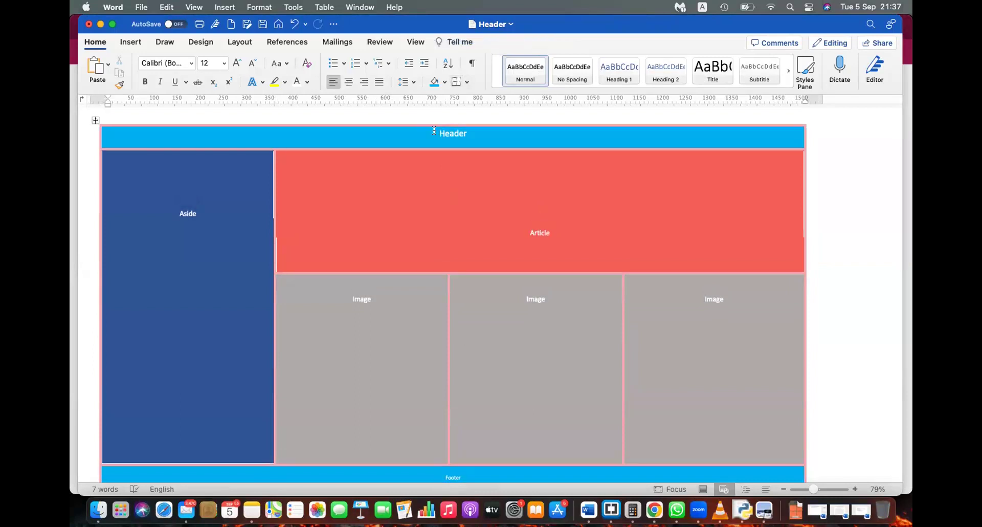
left_click(432, 131)
key("Return")
key("Return")
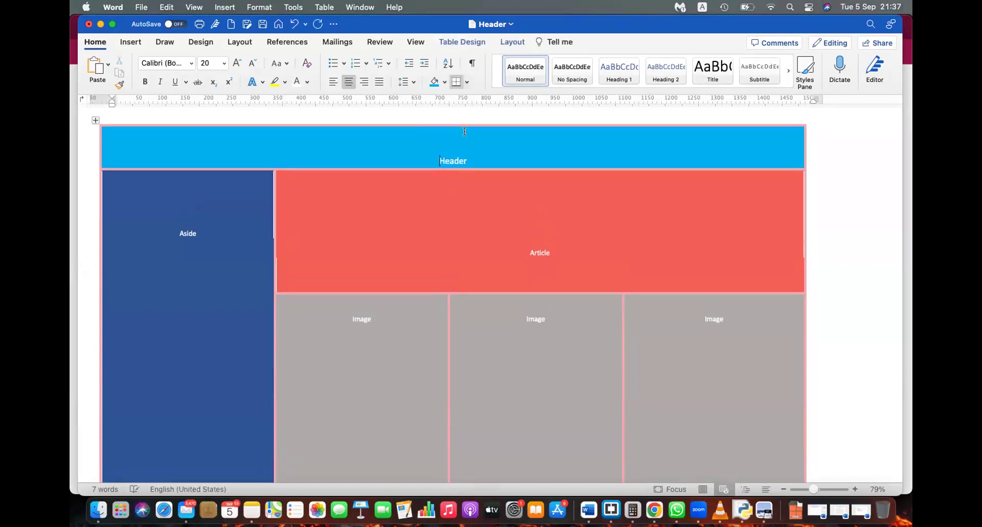
left_click(476, 159)
key("Return")
key("Return")
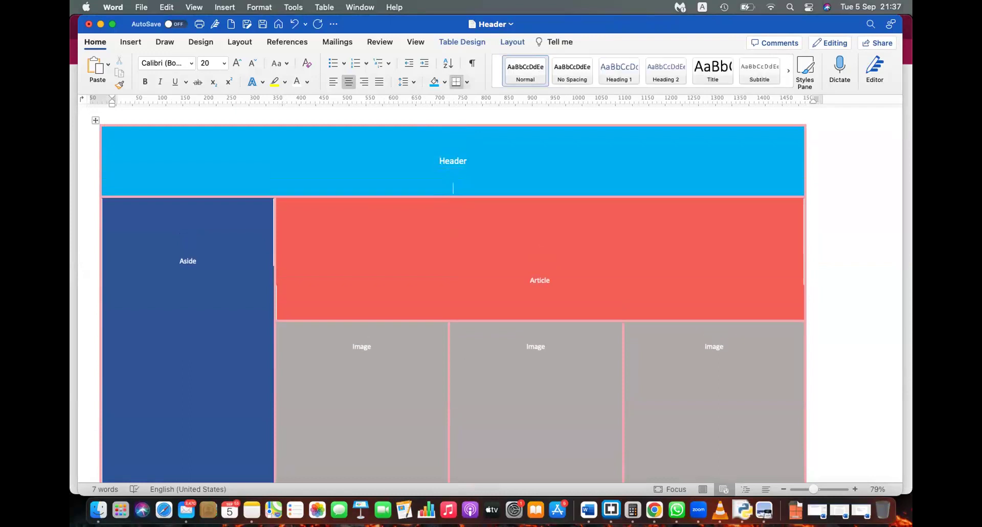
Leave the table, scroll to the Footer, and zoom in then back to 74%
key("super+End")
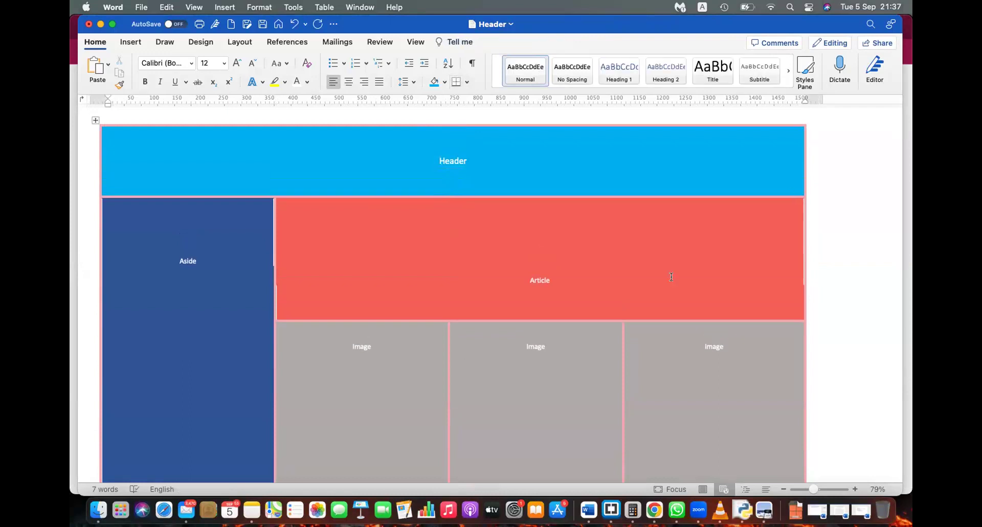
scroll(671, 276, "down", 5)
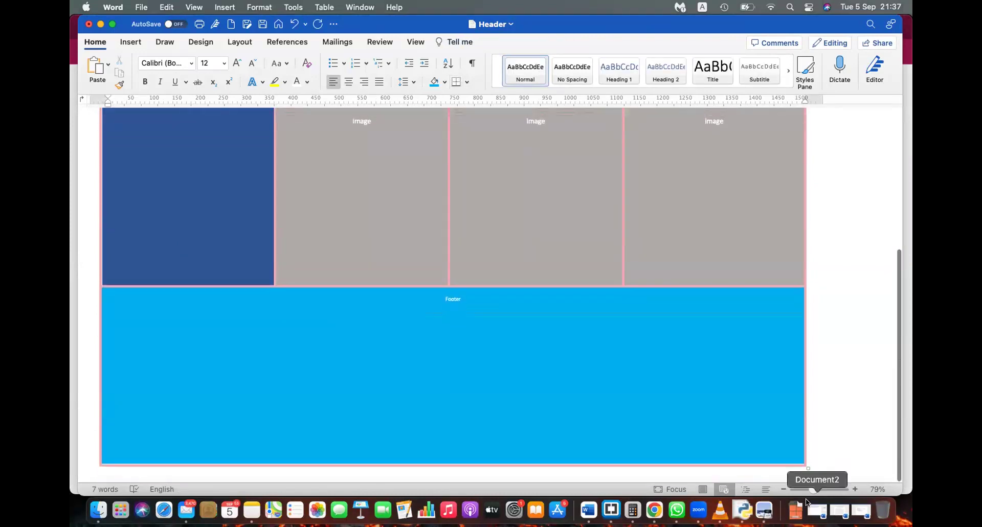
mouse_move(813, 488)
left_mouse_down()
mouse_move(801, 487)
mouse_move(829, 487)
left_mouse_up()
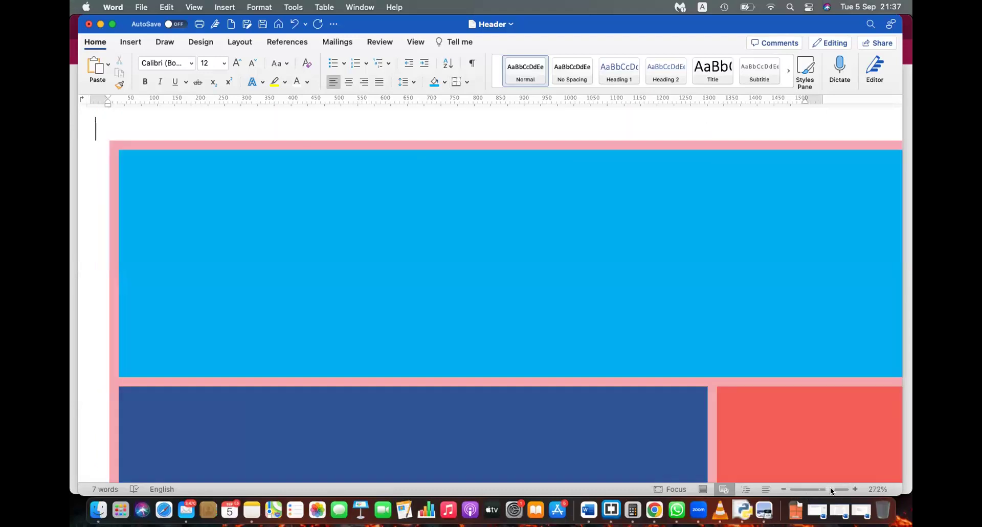
left_click(810, 489)
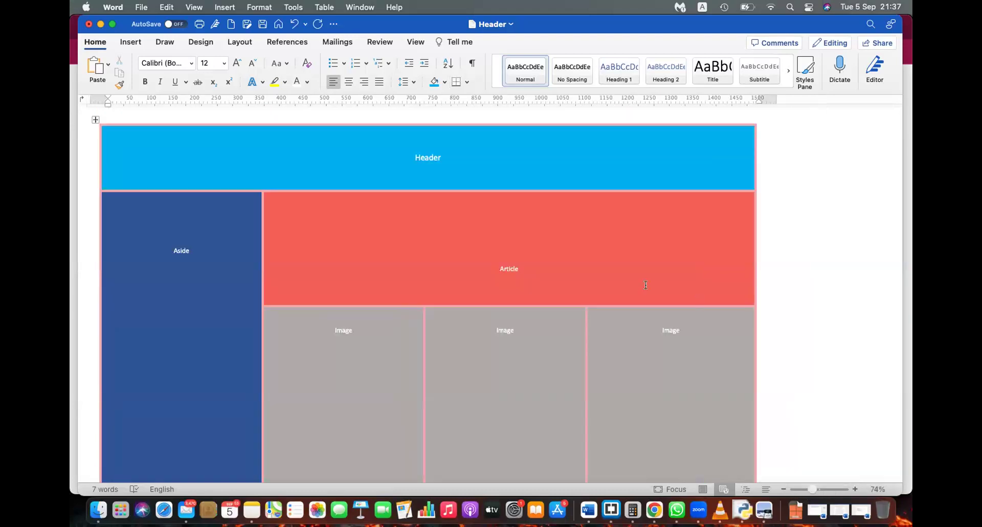
Re-save as filtered HTML, then reload Header.html in Chrome and zoom out and back to 100%
key("super+s")
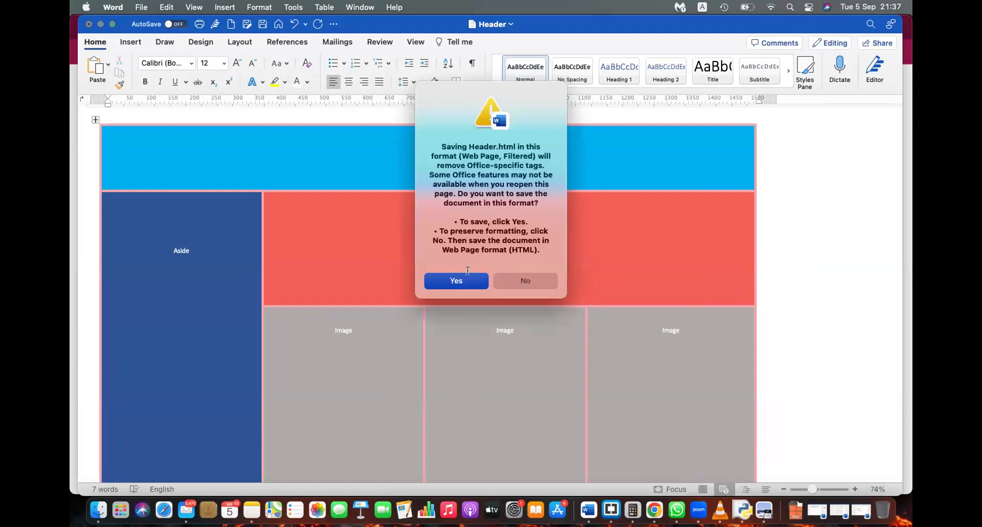
left_click(478, 278)
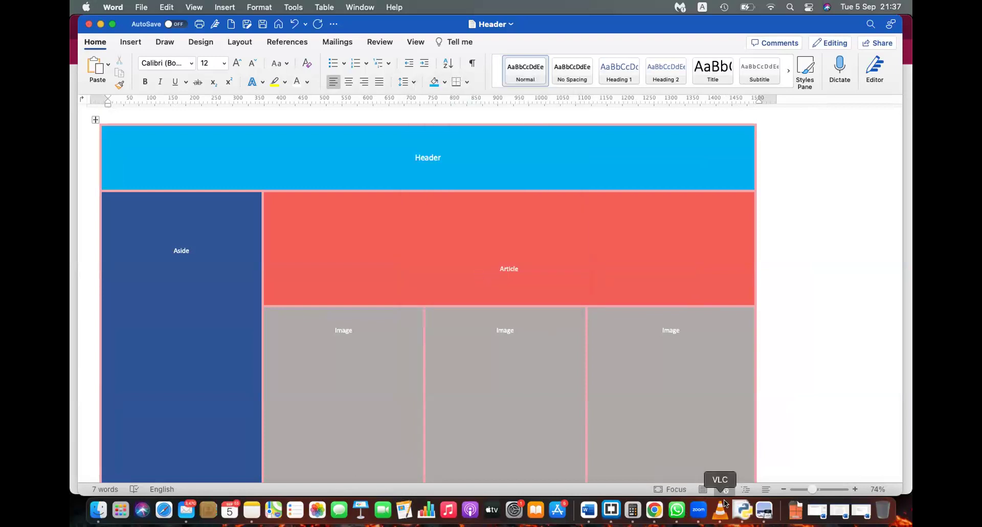
left_click(654, 510)
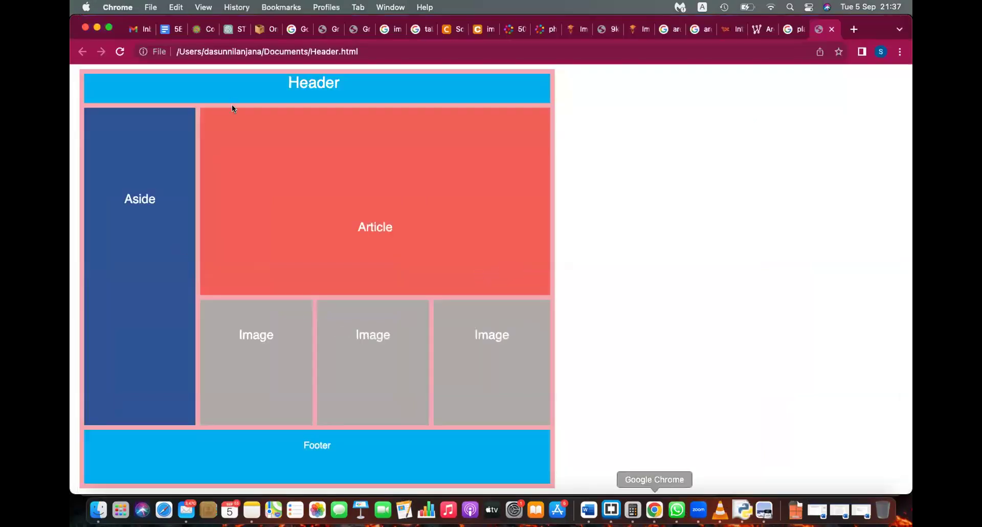
left_click(115, 51)
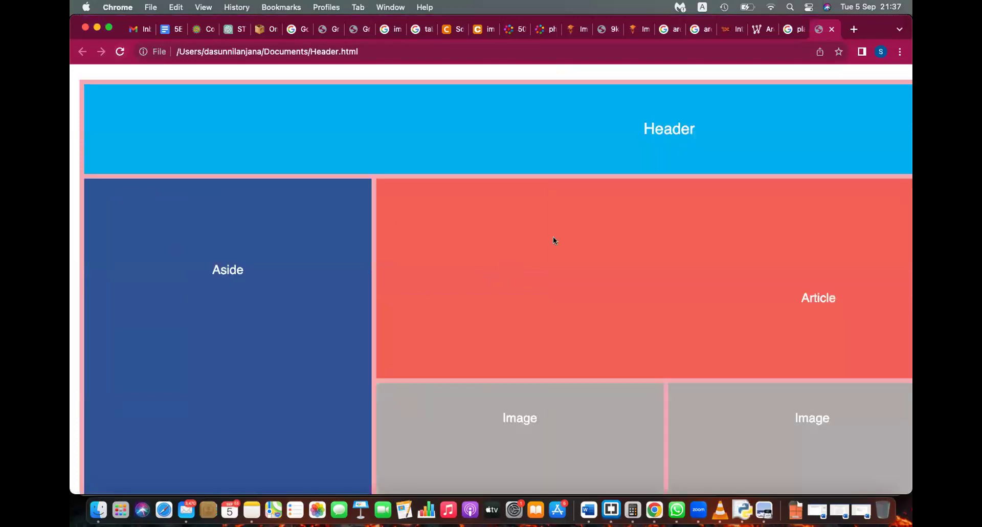
key("super+minus")
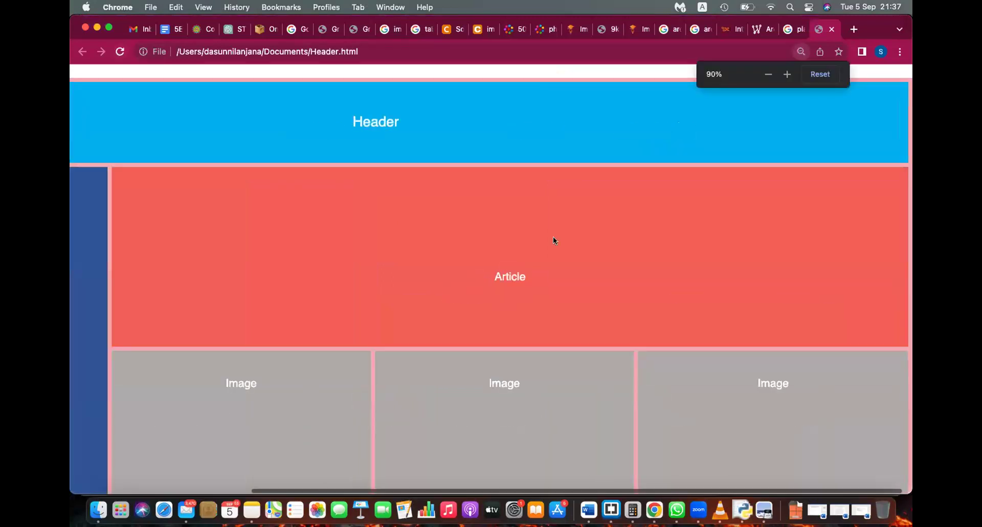
key("super+equal")
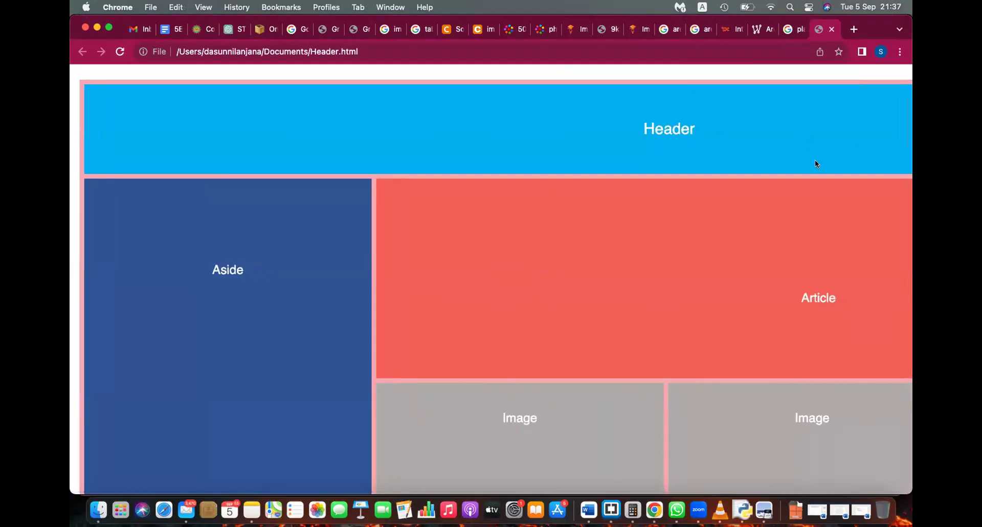
key("super+Tab")
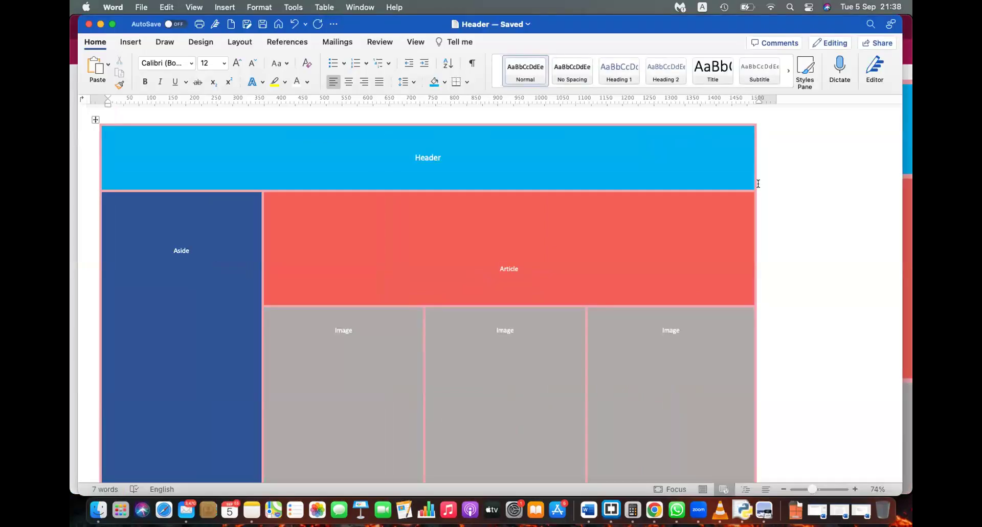
Narrow the table from its right edge and nudge the first Image column border left
left_click_drag(751, 179, 579, 185)
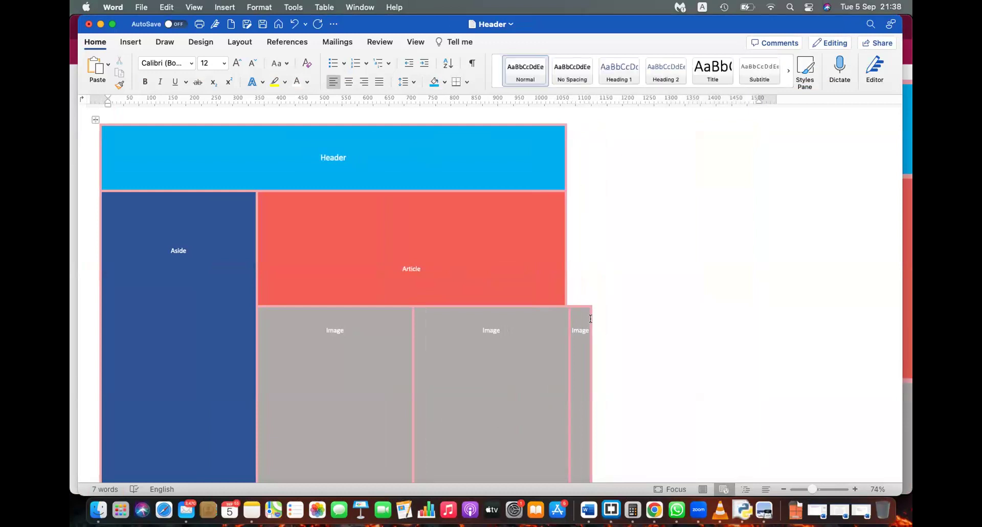
key("super+z")
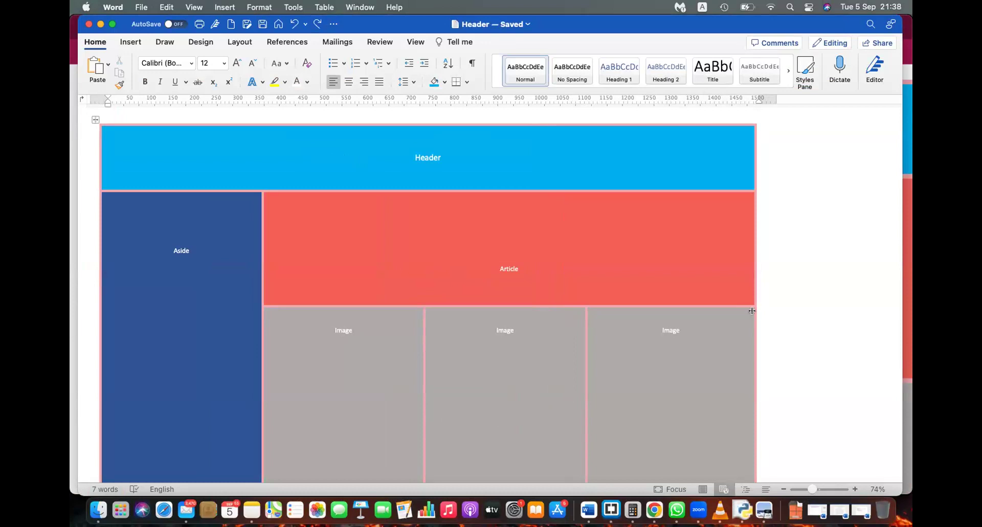
left_click_drag(752, 310, 721, 309)
left_click_drag(578, 306, 515, 311)
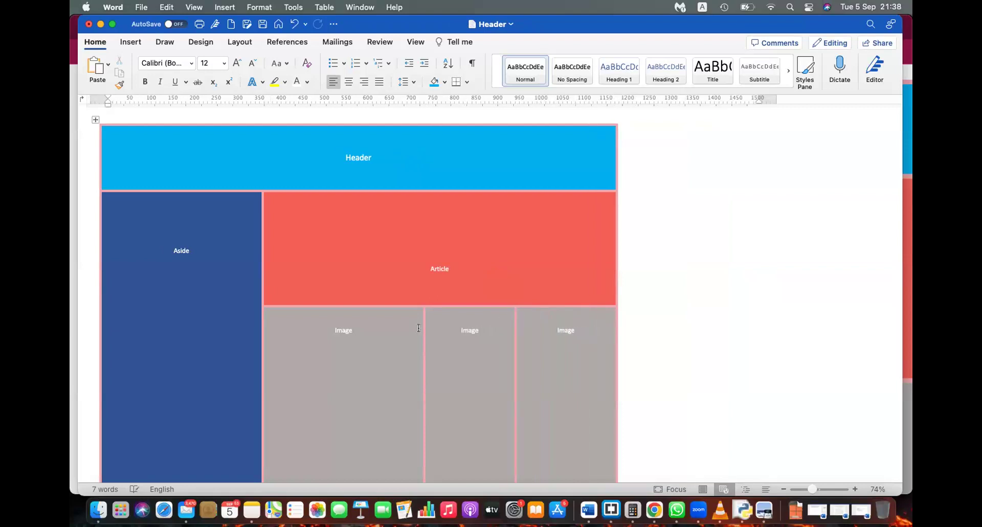
left_click_drag(420, 325, 392, 327)
Shift the border between the second and third Image cells left, re-save as filtered HTML, and reload Chrome
left_click_drag(513, 320, 505, 322)
key("super+s")
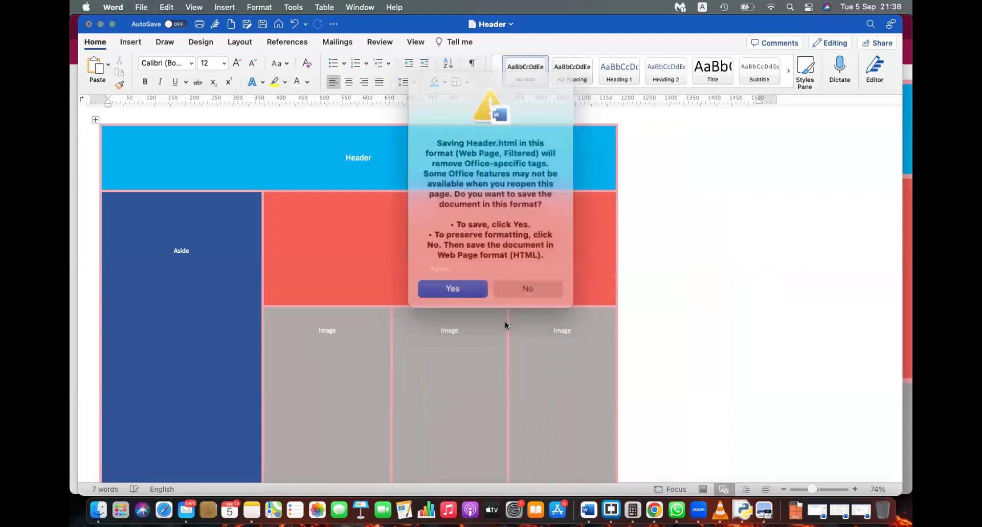
key("Return")
key("super+Tab")
key("super+Tab")
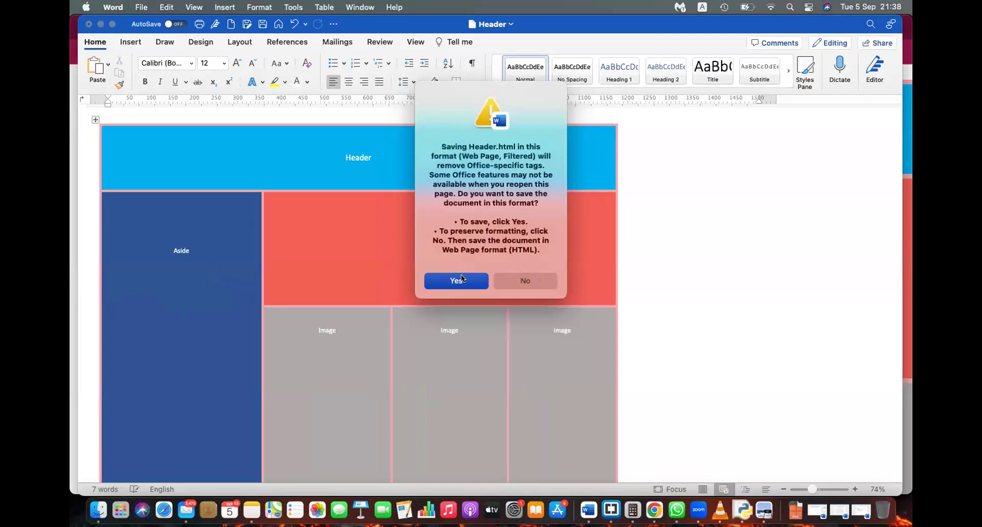
left_click(458, 278)
key("super+Tab")
left_click(115, 45)
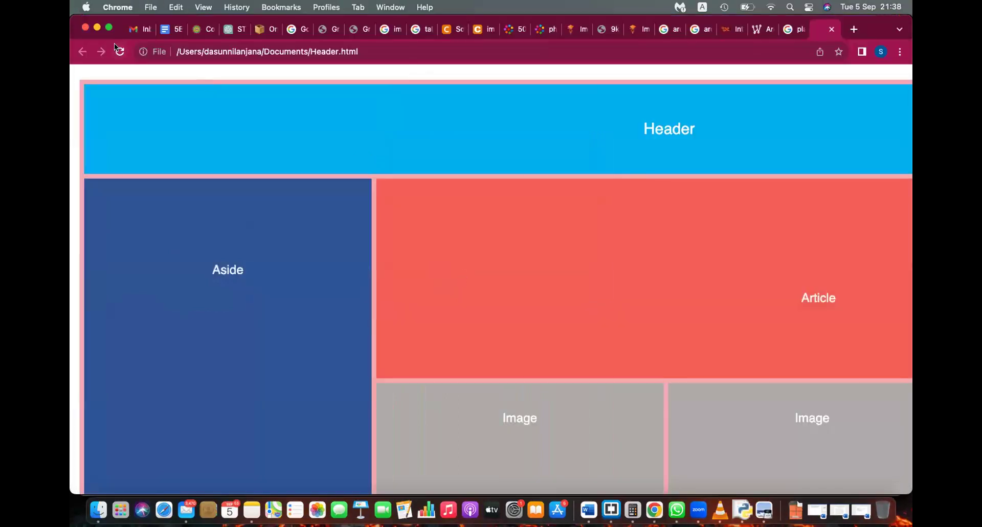
Reload Header.html to show all three Image columns side by side, then return to Word
key("super+r")
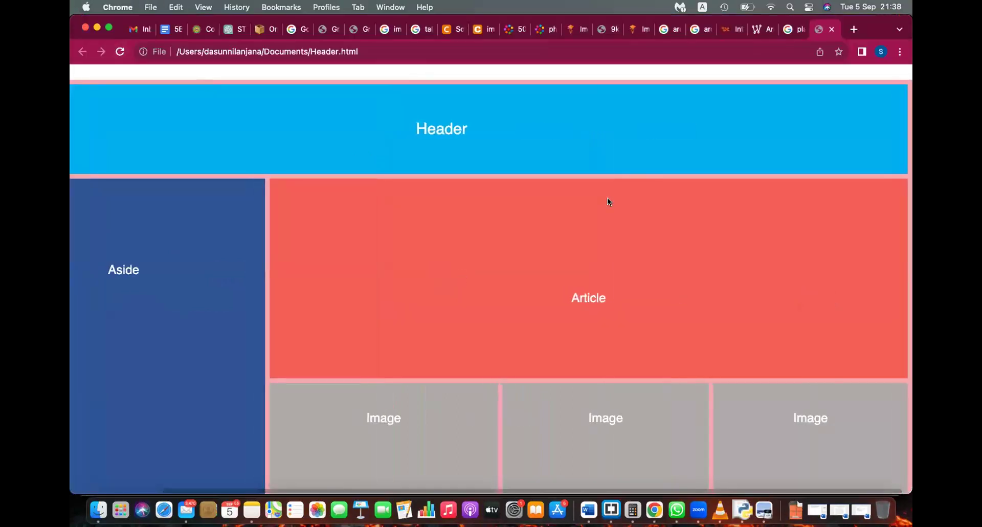
key("super+Tab")
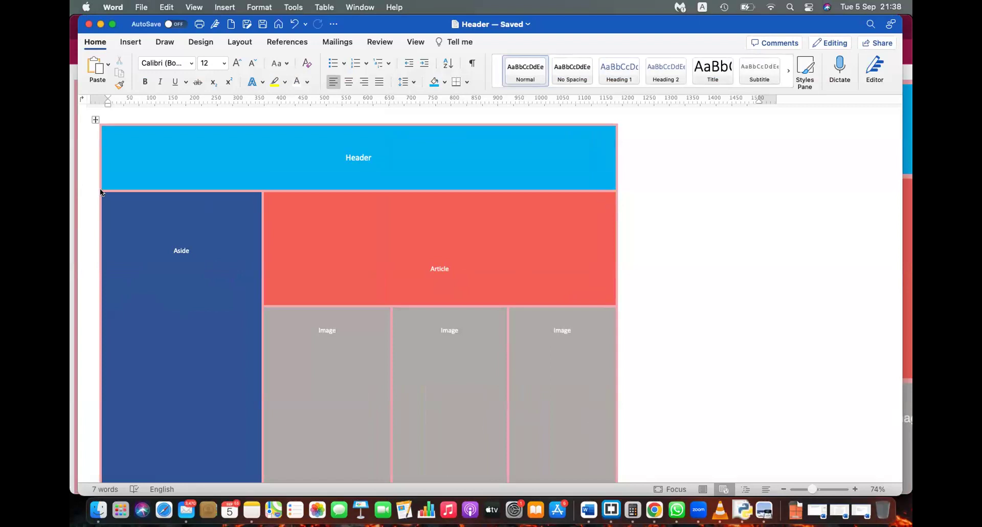
Re-save the layout as filtered HTML and reload Header.html in Chrome
left_click(109, 162)
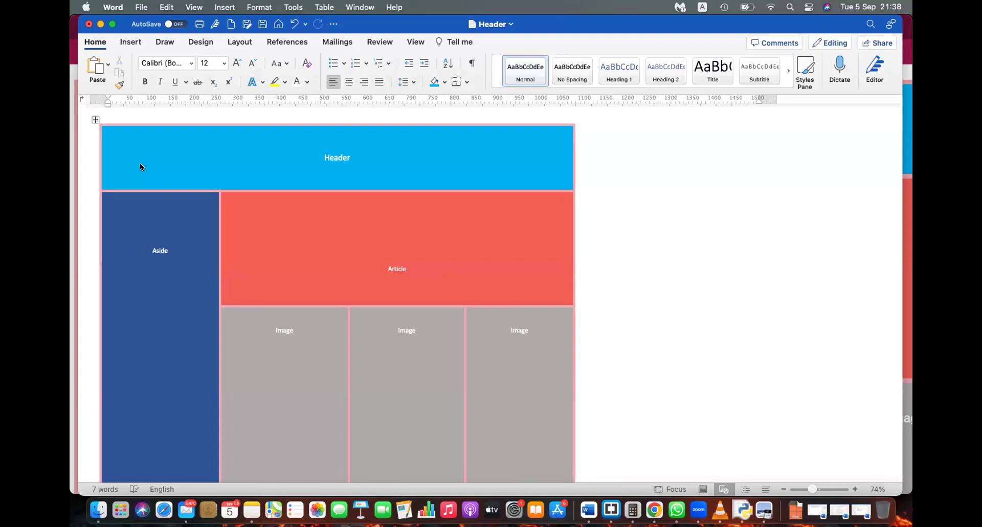
key("super+s")
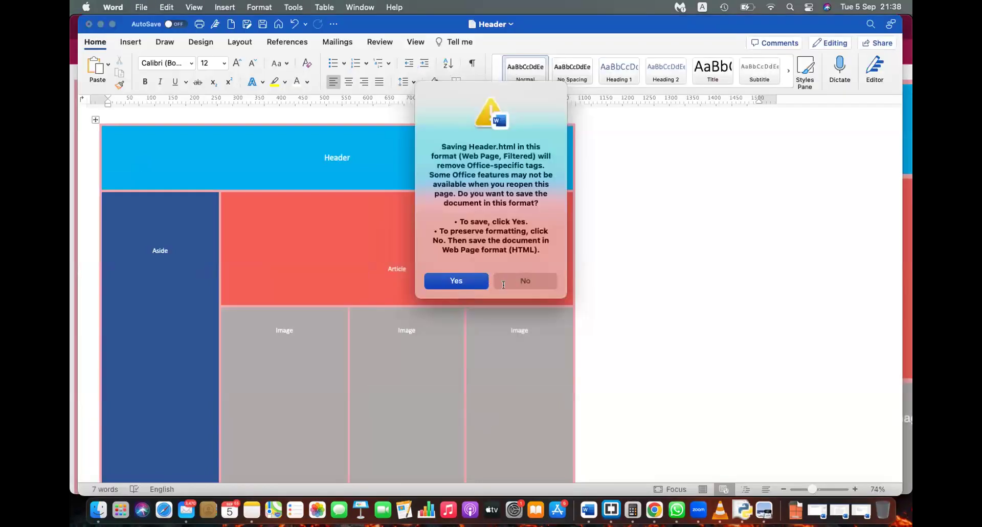
left_click(453, 280)
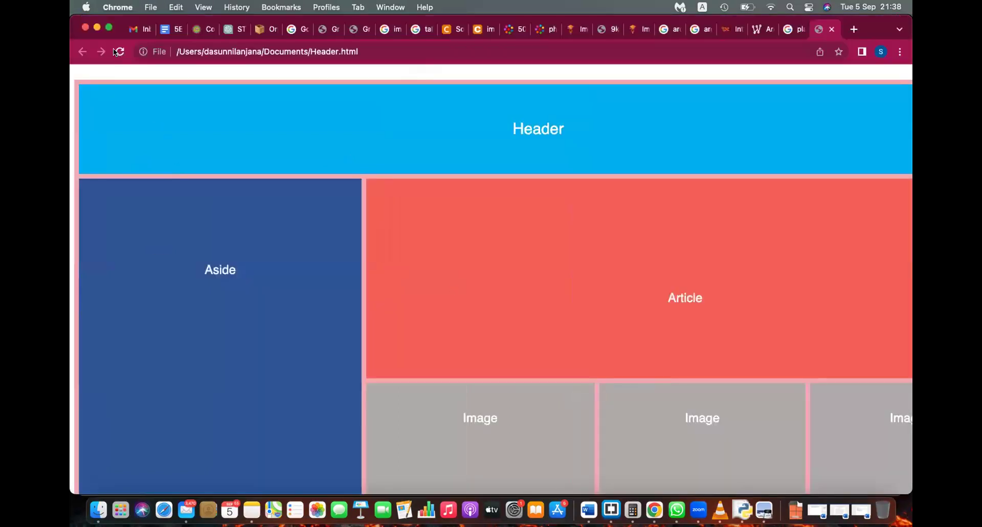
left_click(113, 50)
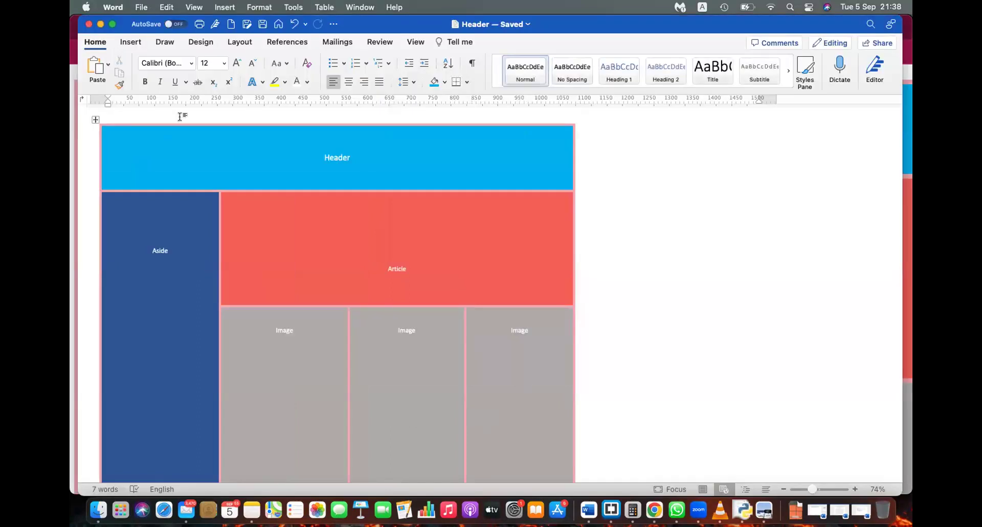
Narrow the table further, widen the second and third Image columns, and re-save
left_click(99, 188)
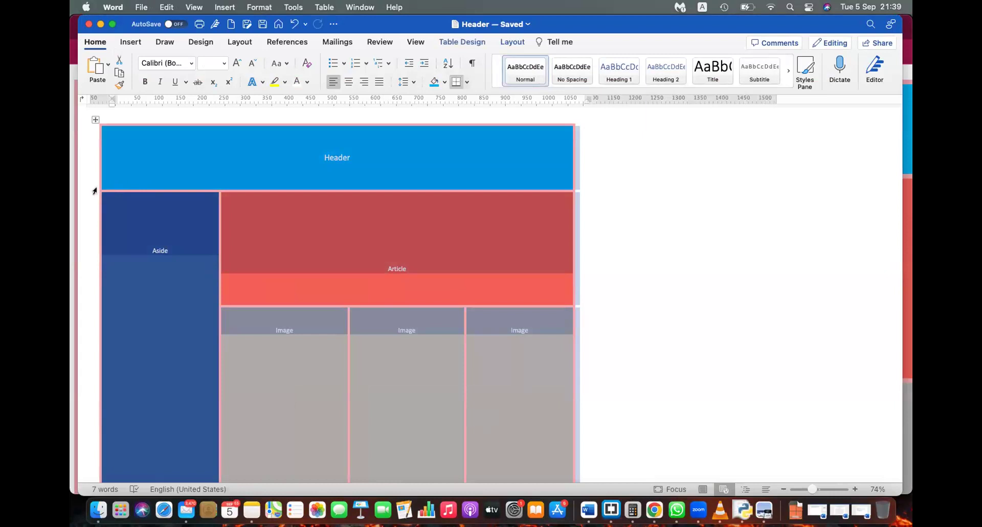
left_click(613, 219)
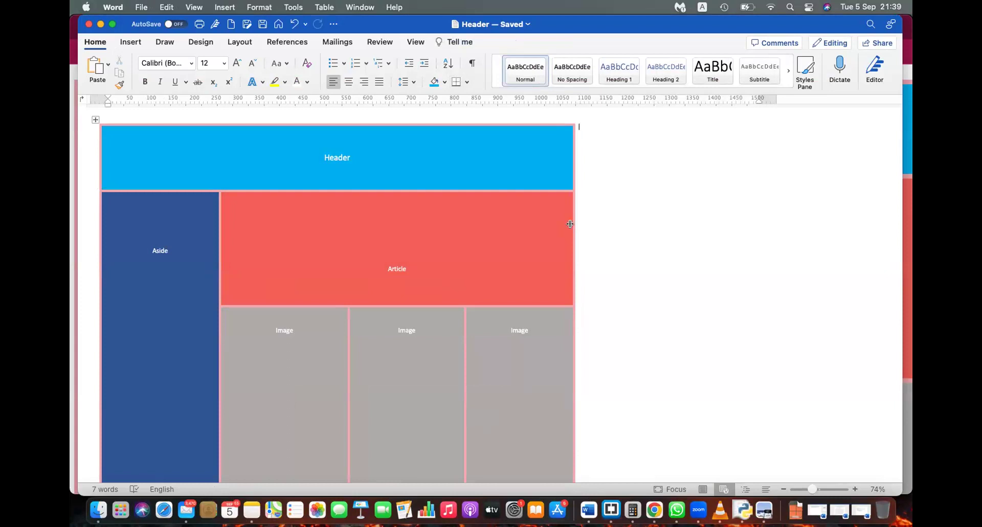
left_click_drag(569, 223, 545, 223)
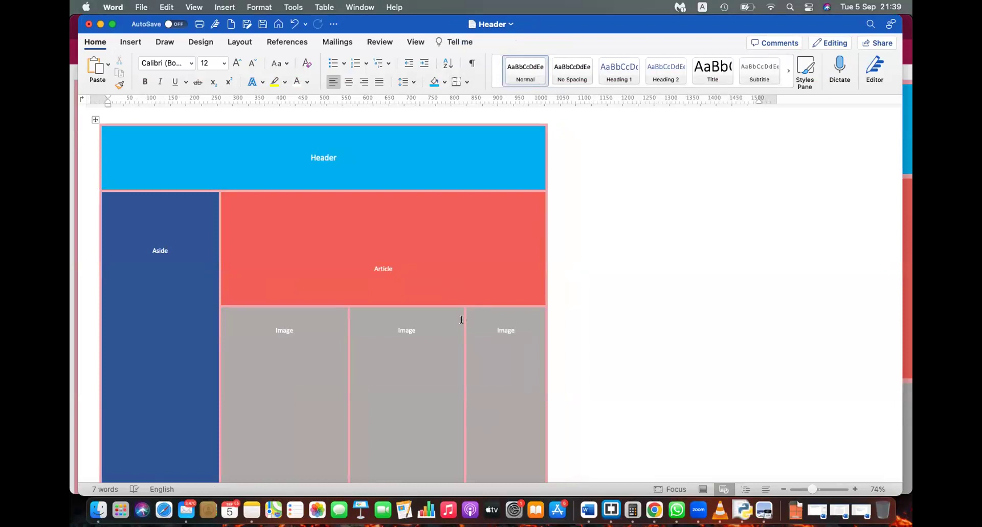
left_click_drag(462, 318, 435, 320)
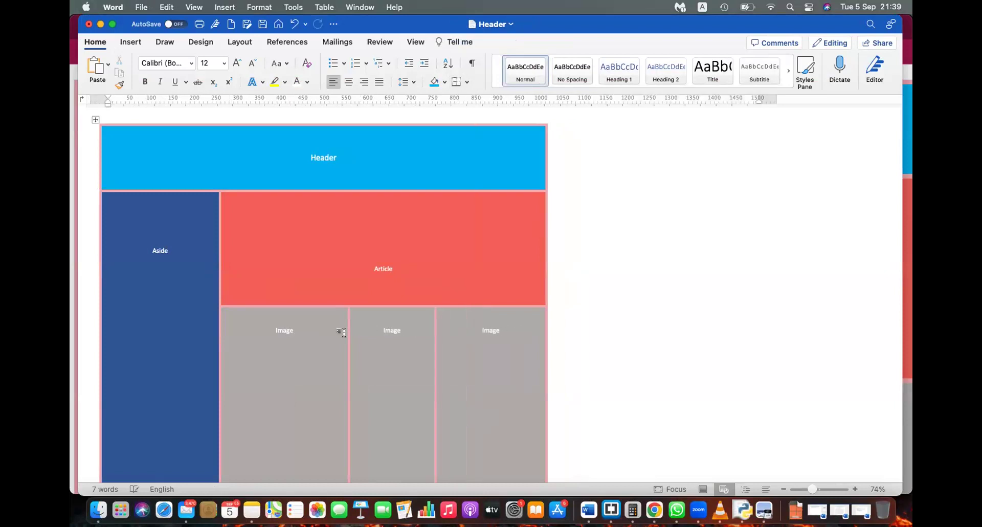
left_click_drag(338, 331, 324, 330)
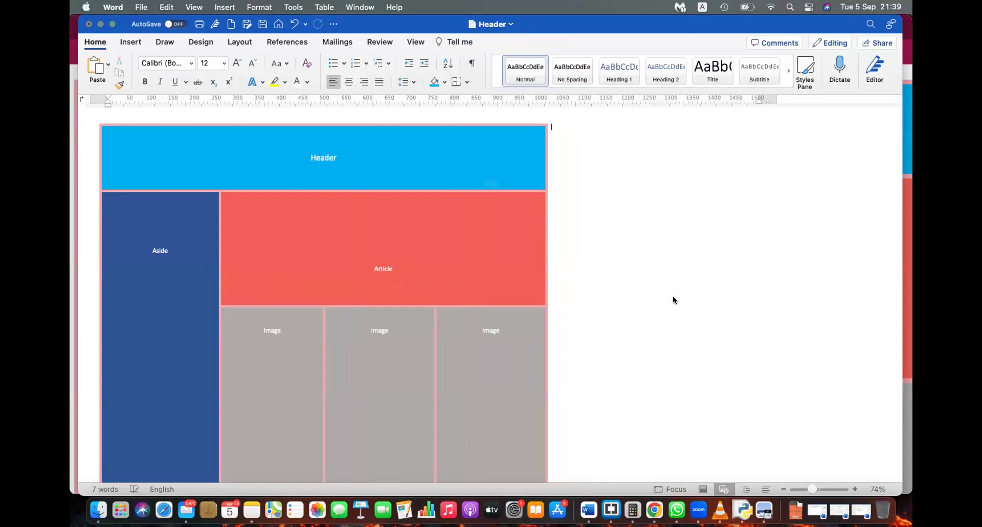
key("cmd+s")
left_click(468, 281)
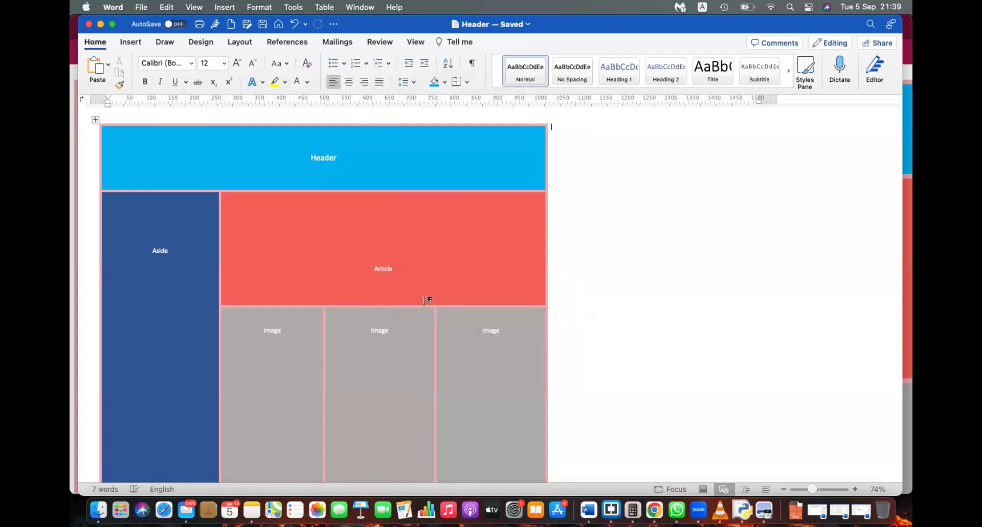
Zoom to 95%, drag the Article row much taller, and re-save as filtered HTML
left_click_drag(427, 301, 429, 372)
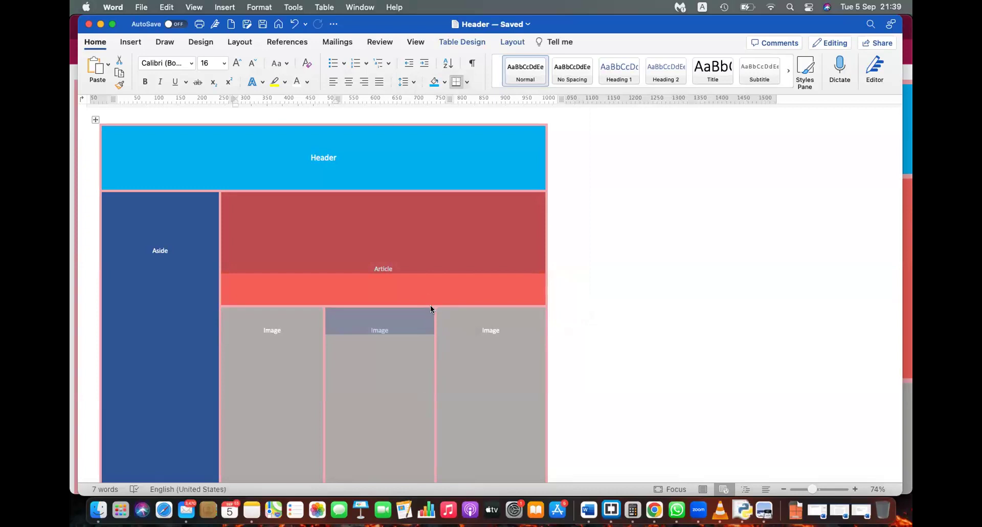
left_click(596, 322)
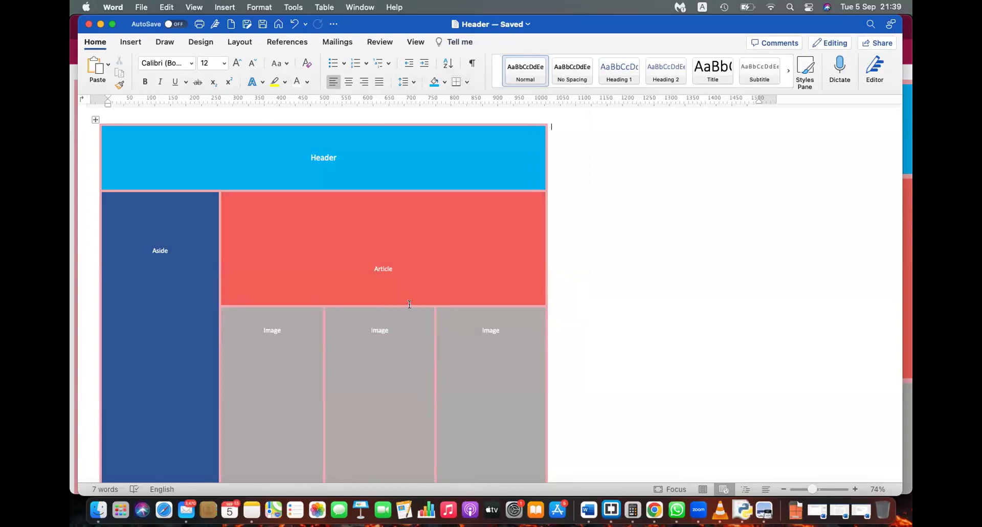
left_click(406, 347, "shift")
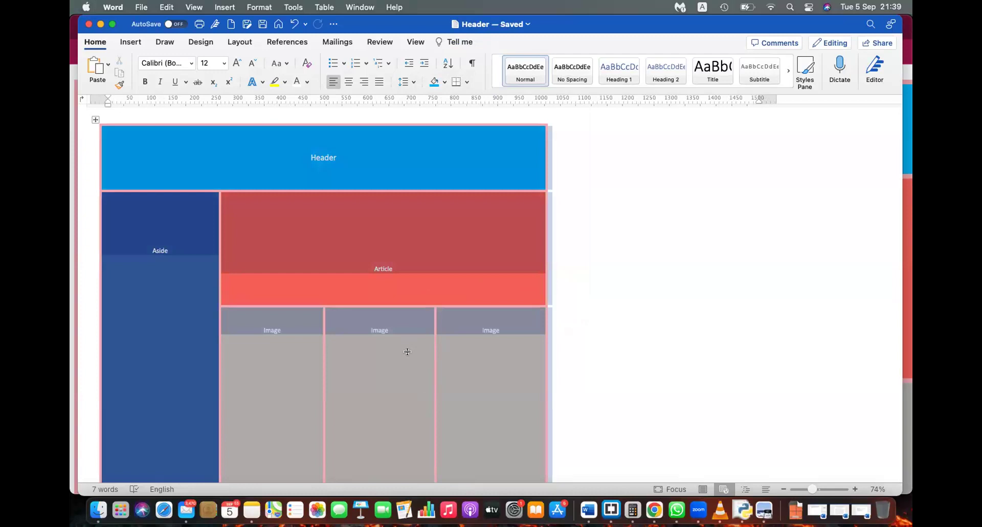
left_click(508, 358)
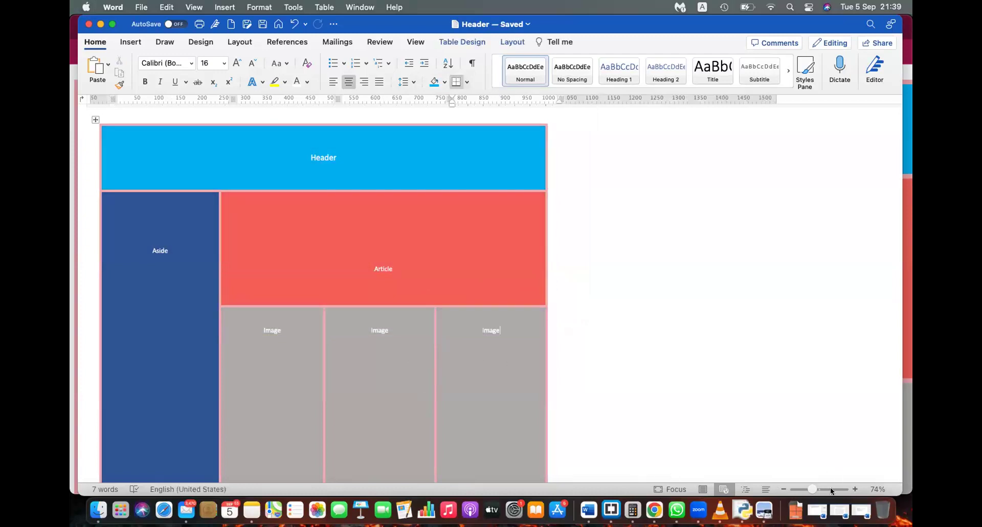
left_click_drag(812, 488, 818, 488)
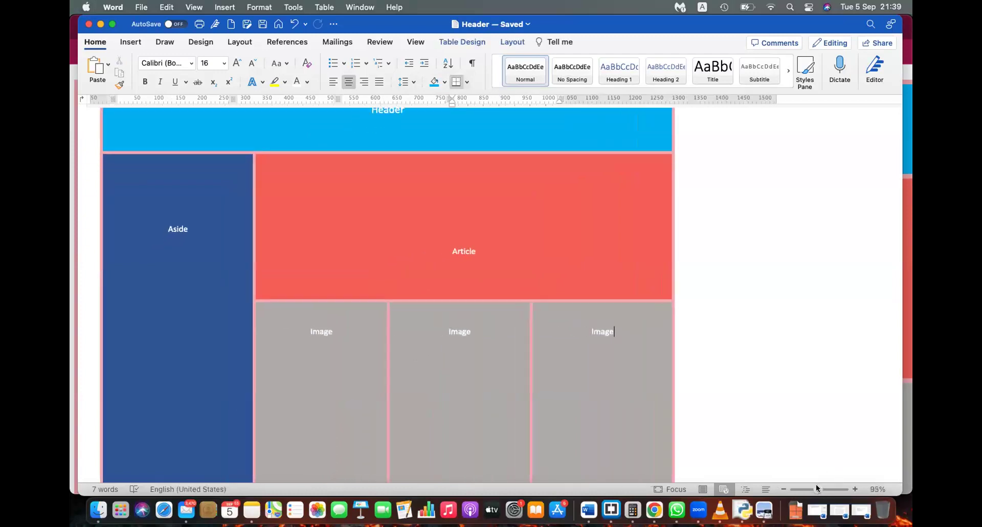
left_click_drag(433, 297, 438, 415)
key("super+s")
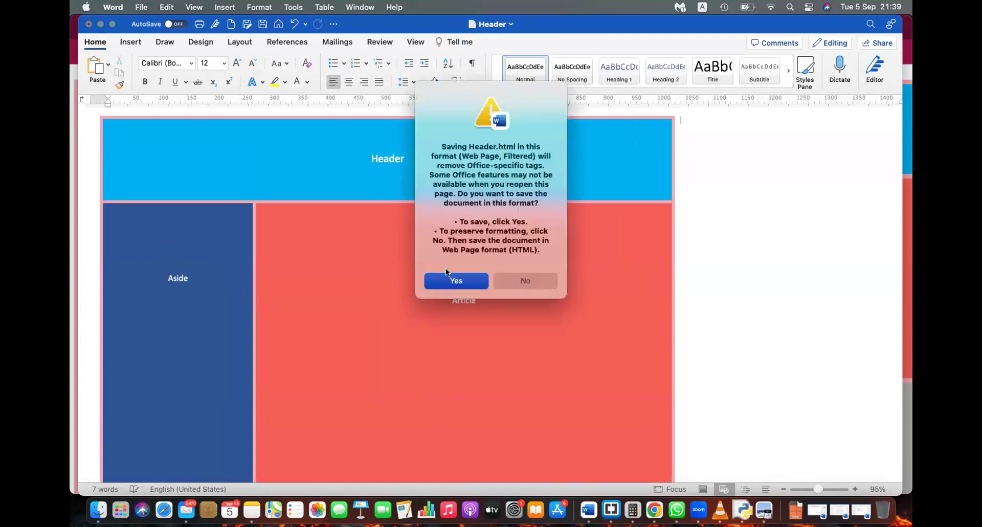
left_click(454, 281)
key("super+Tab")
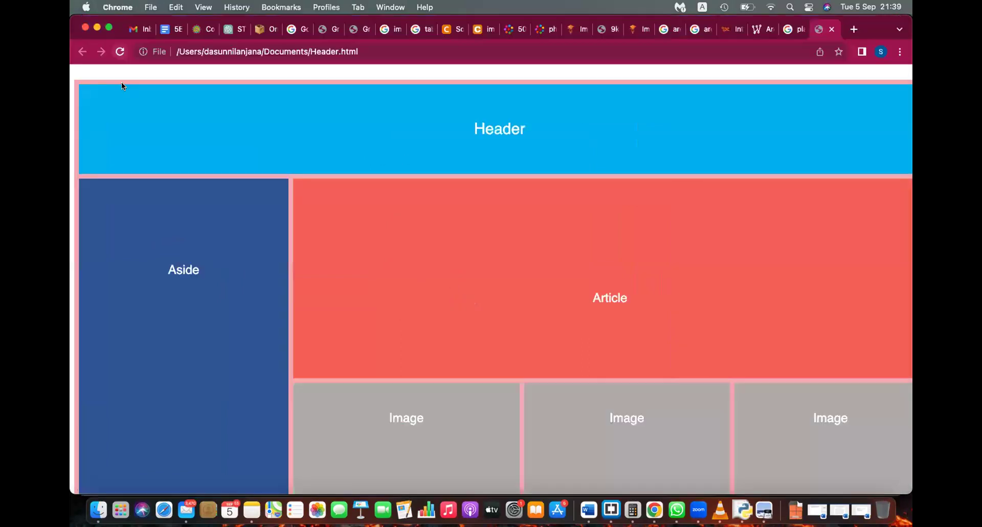
Reload Header.html, scroll to the Footer, zoom out and reset to 100%, then return to Word
left_click(115, 45)
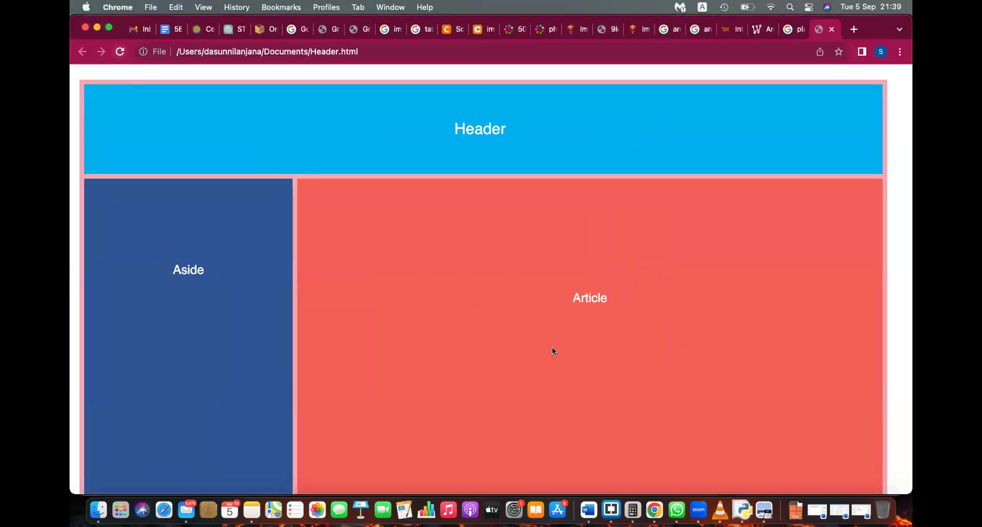
scroll(551, 346, "down", 6)
scroll(551, 347, "down", 5)
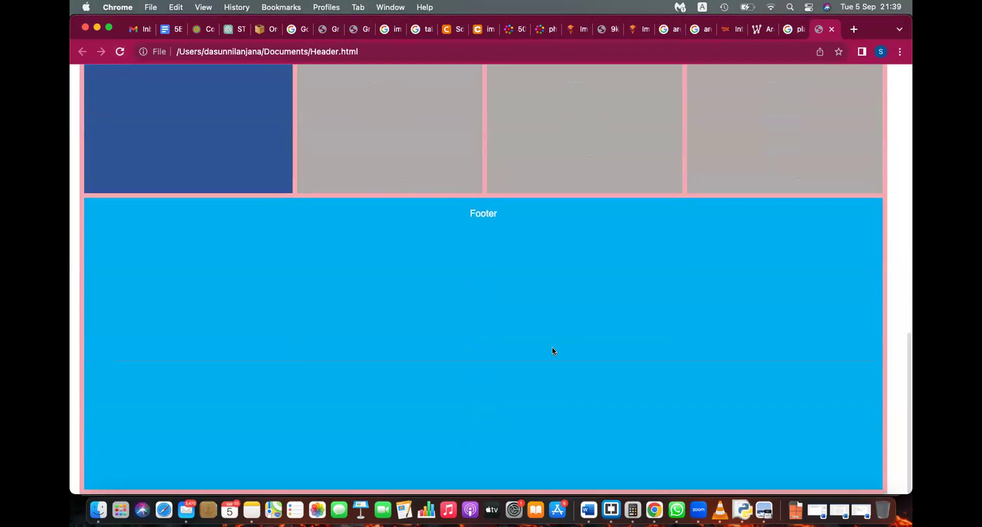
key("super+minus")
key("super+minus")
key("super+minus")
key("super+minus")
scroll(551, 347, "up", 10)
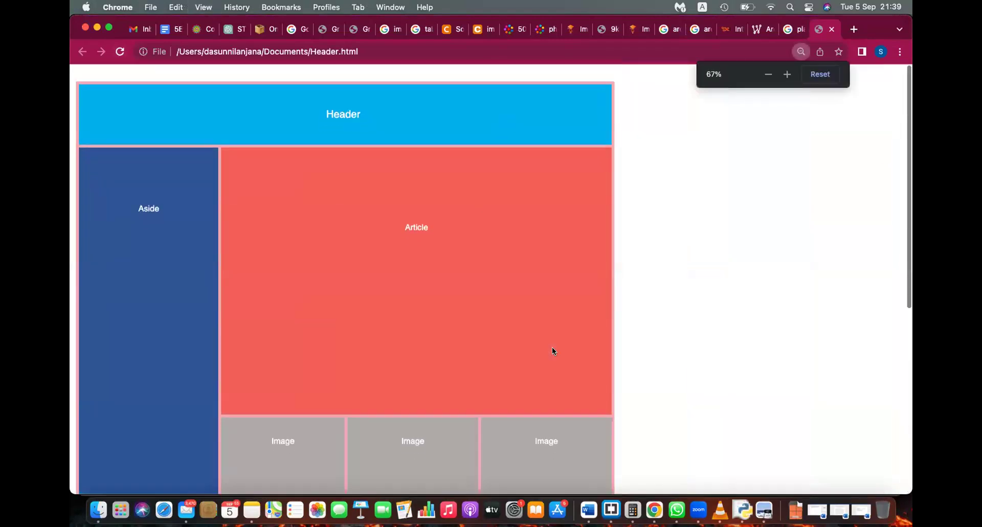
key("super+0")
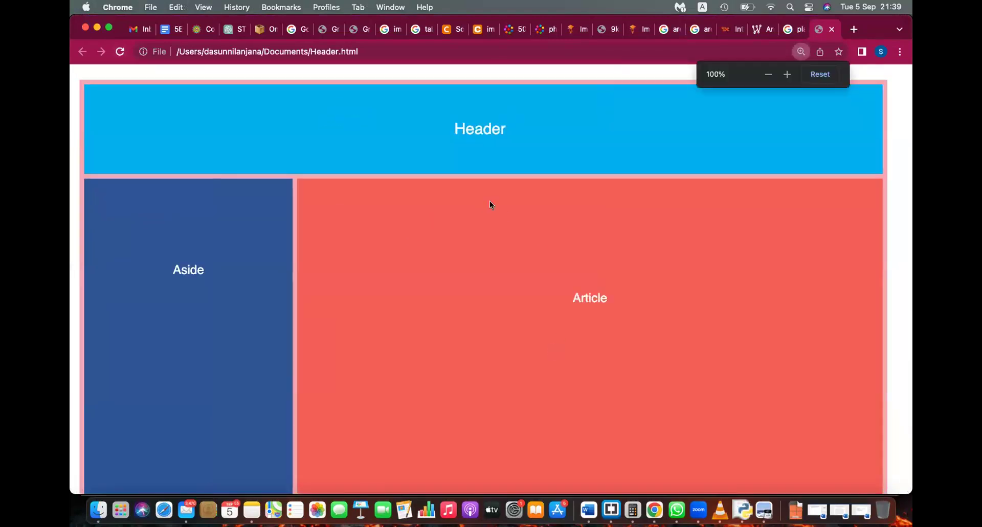
scroll(626, 327, "down", 10)
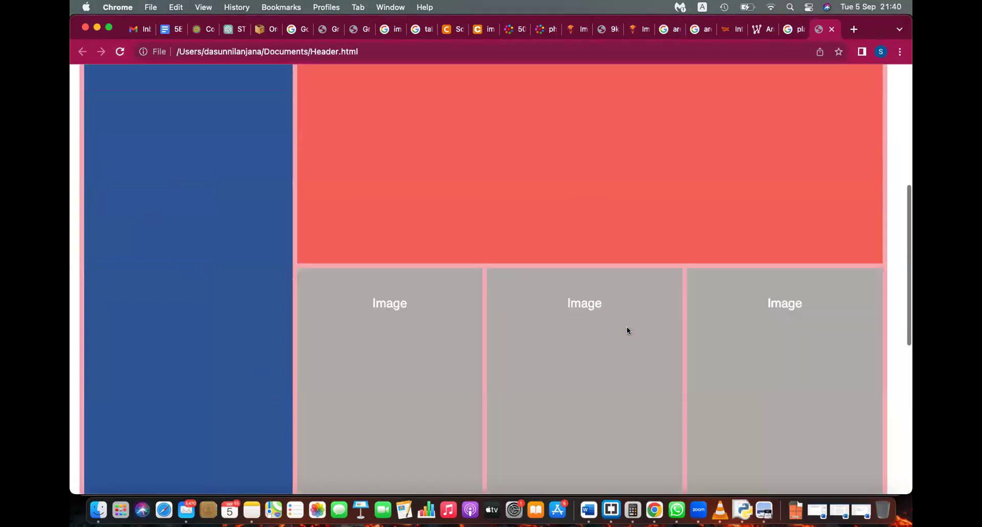
scroll(626, 327, "up", 5)
scroll(627, 327, "down", 8)
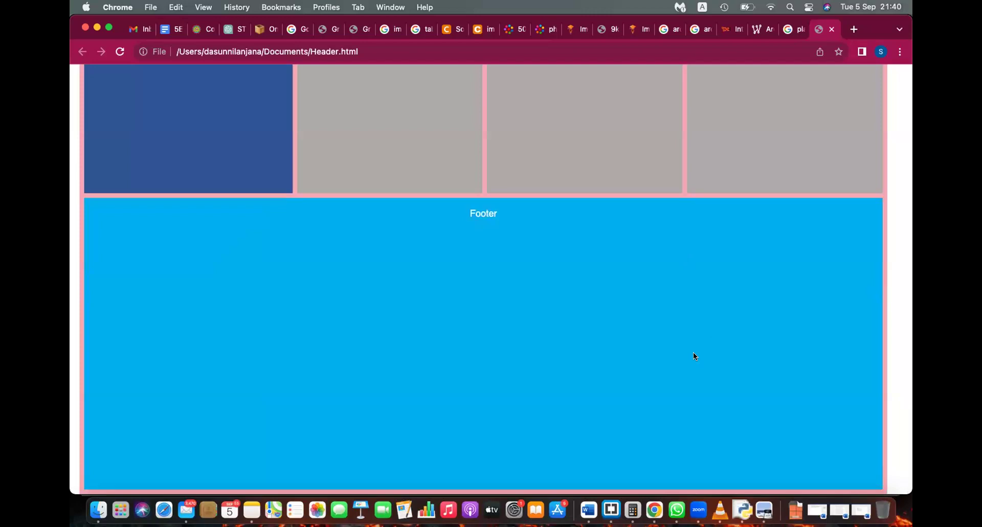
key("super+Tab")
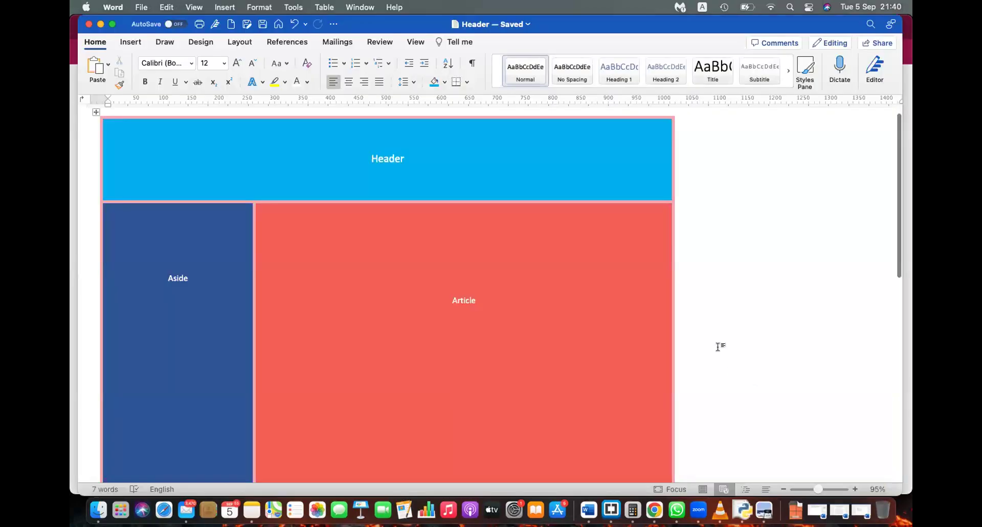
Drag the Footer and Image row bottoms up into thin strips and re-save as filtered HTML
scroll(716, 344, "down", 12)
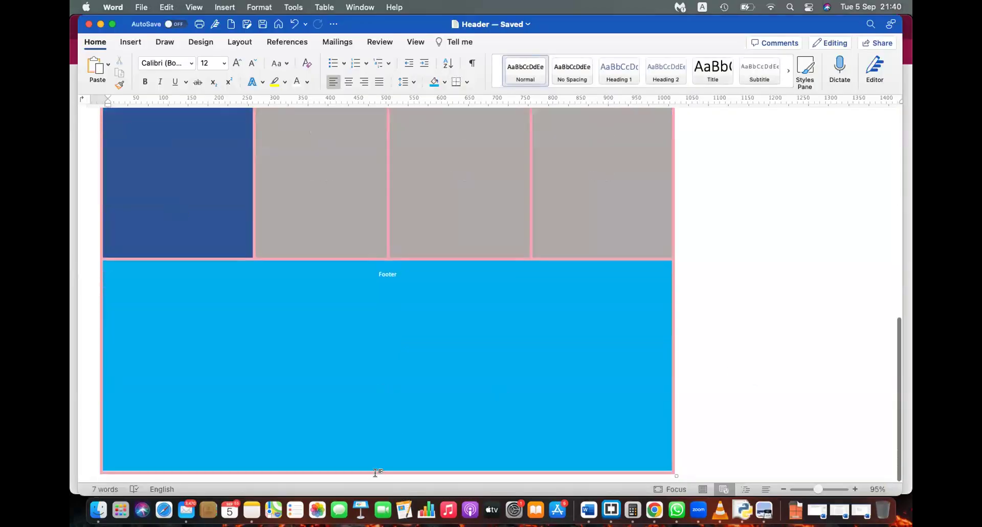
left_click_drag(377, 469, 377, 339)
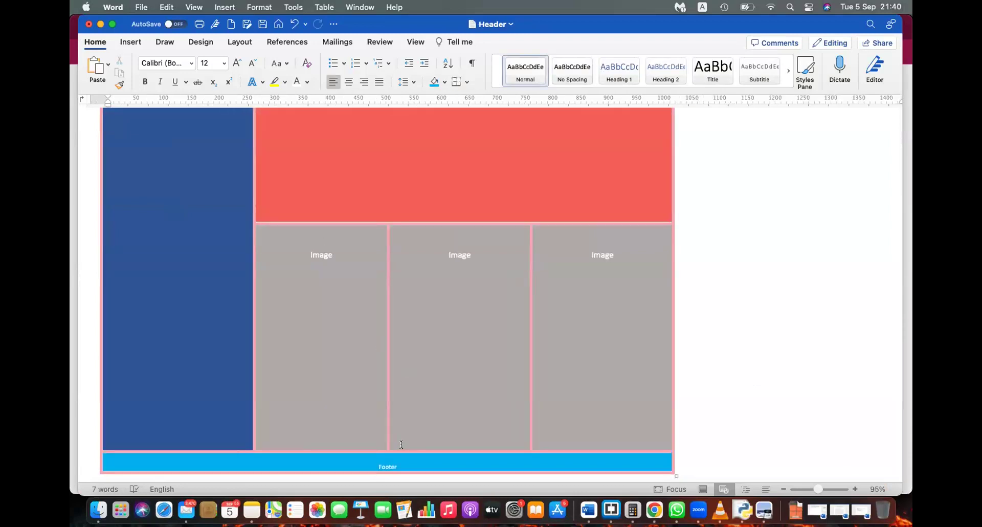
left_click_drag(401, 448, 401, 357)
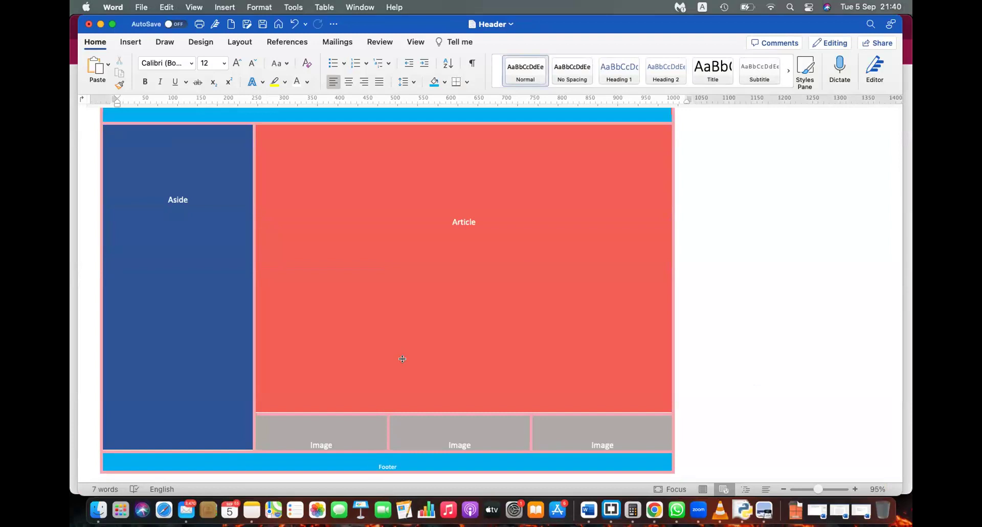
key("super+s")
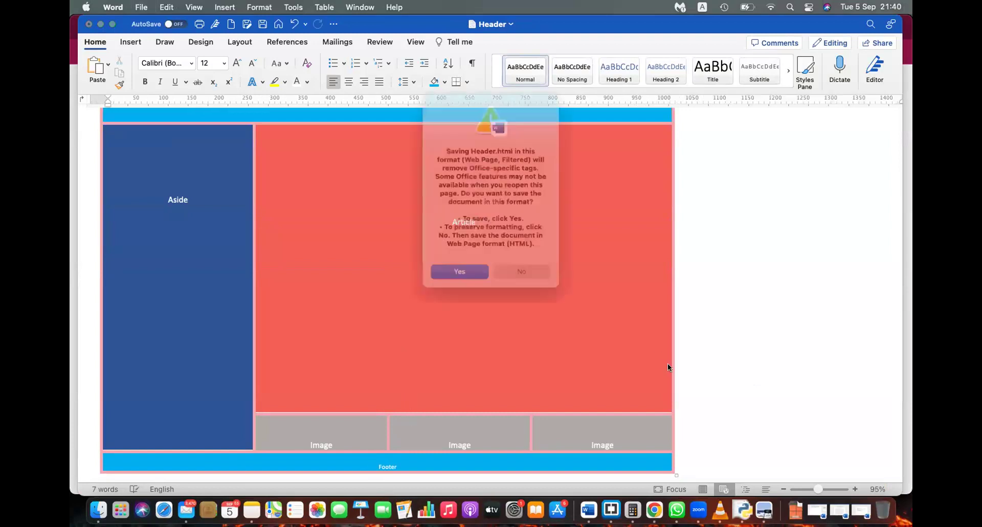
left_click(464, 280)
key("super+Tab")
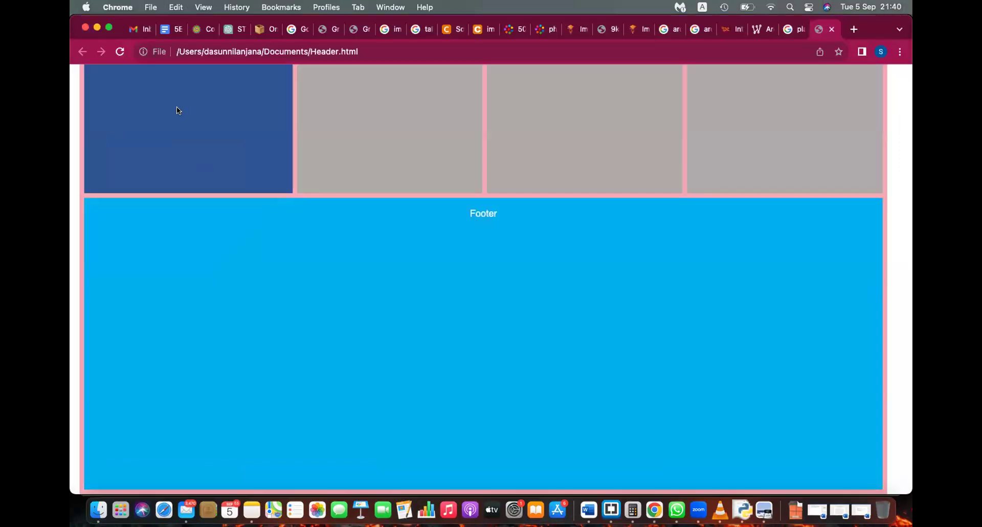
Reload Header.html in Chrome and scroll through the tall Article with thin Image and Footer strips
left_click(119, 51)
scroll(389, 254, "up", 5)
scroll(389, 253, "down", 5)
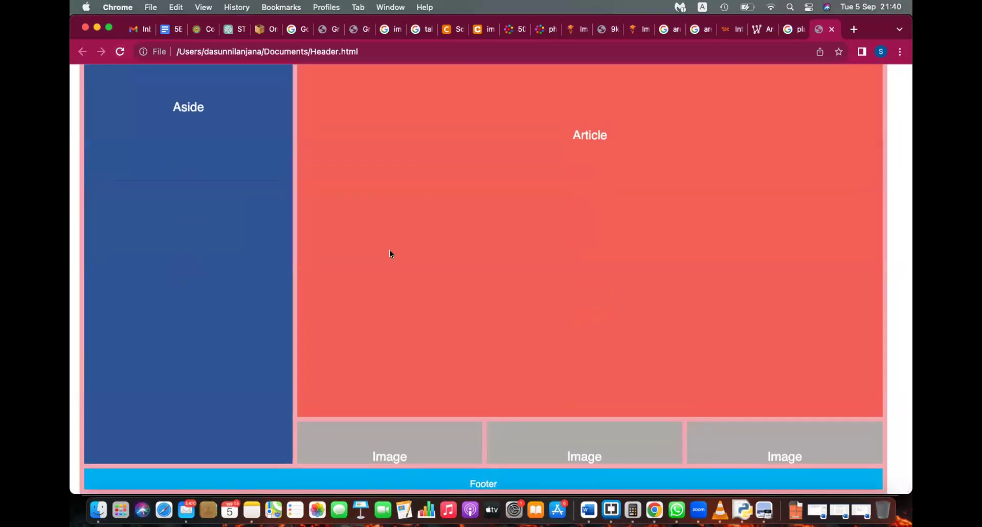
scroll(390, 253, "up", 5)
scroll(390, 253, "down", 5)
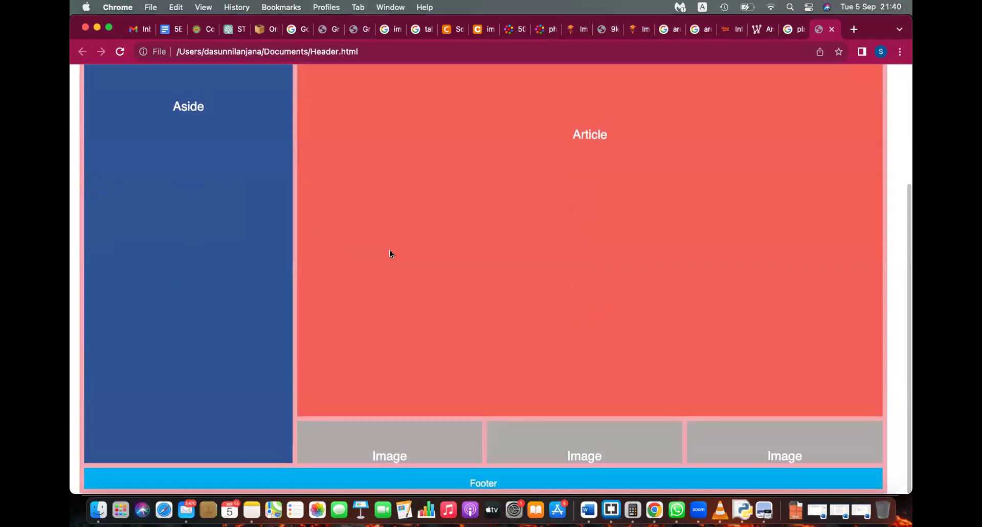
Back in Word, shorten the Article row by dragging its bottom border up
key("super+Tab")
scroll(409, 406, "up", 3)
left_click_drag(415, 359, 414, 346)
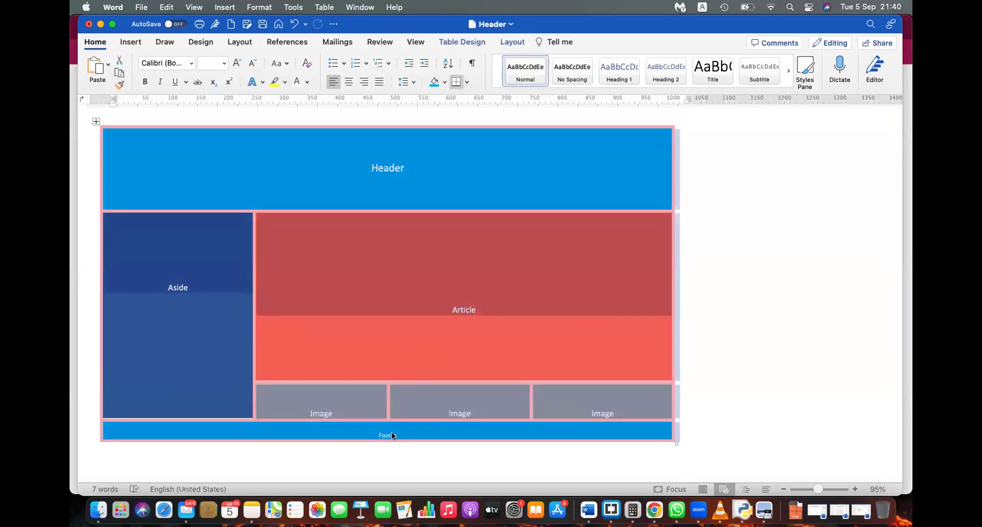
Make the Image row taller and resave the document as a filtered web page
left_click_drag(391, 418, 395, 484)
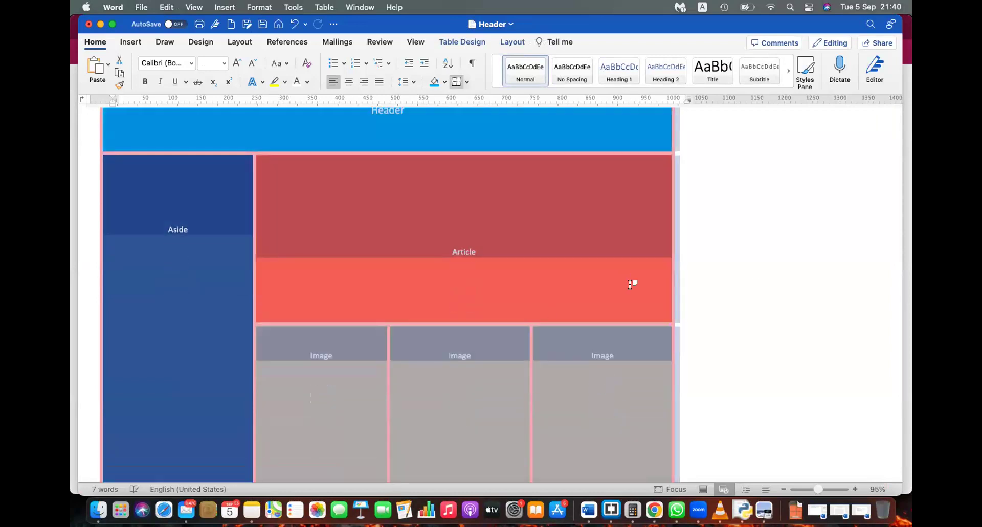
key("super+s")
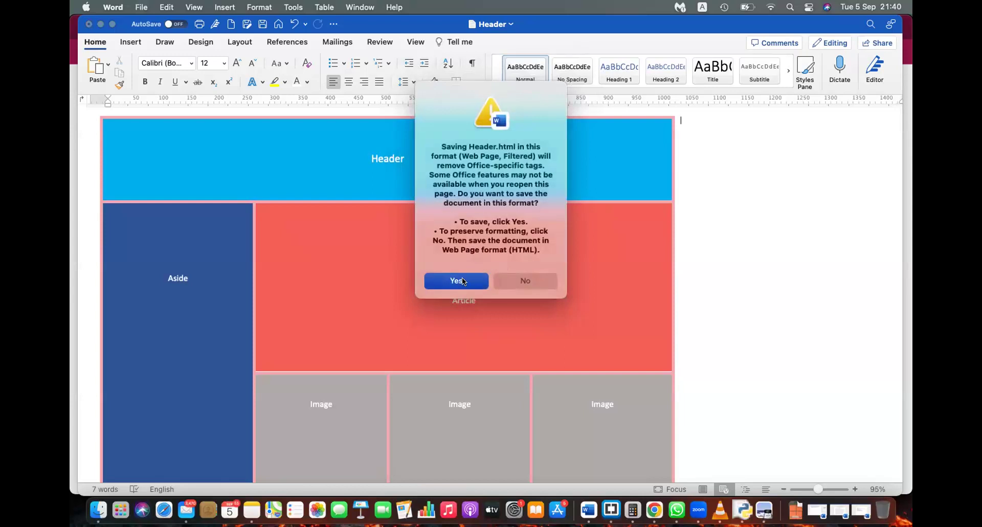
left_click(456, 281)
Reload Header.html in Chrome and scroll to check the updated Header-to-Footer layout
key("super+Tab")
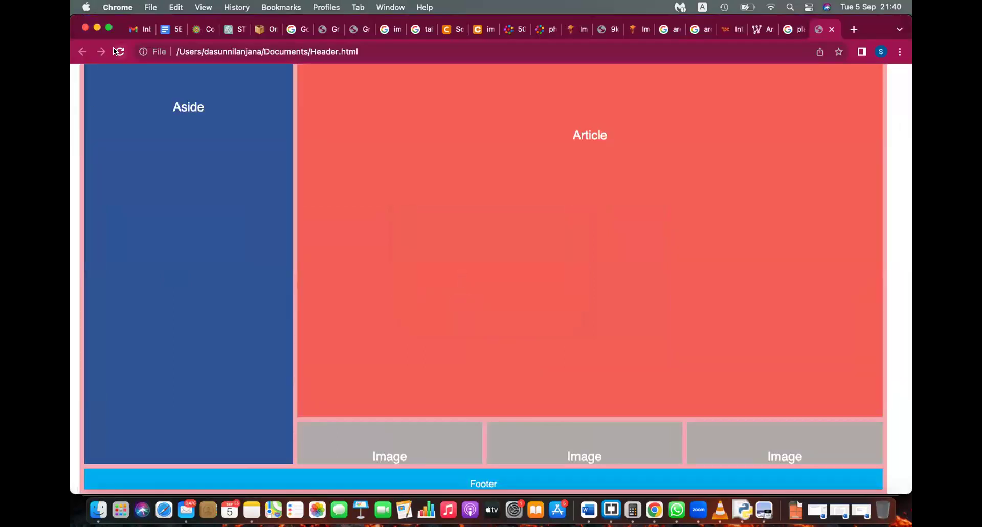
left_click(113, 49)
scroll(483, 194, "up", 4)
scroll(483, 194, "down", 2)
scroll(483, 193, "up", 3)
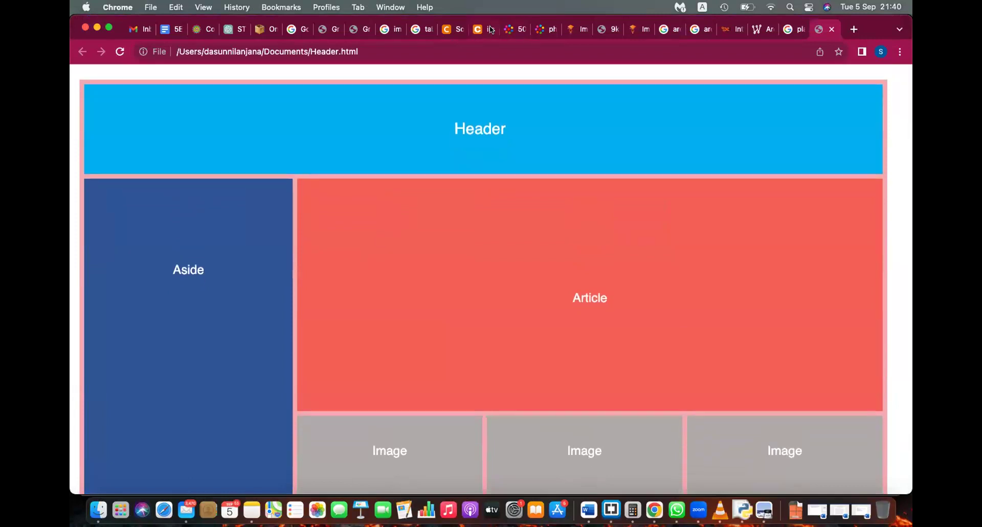